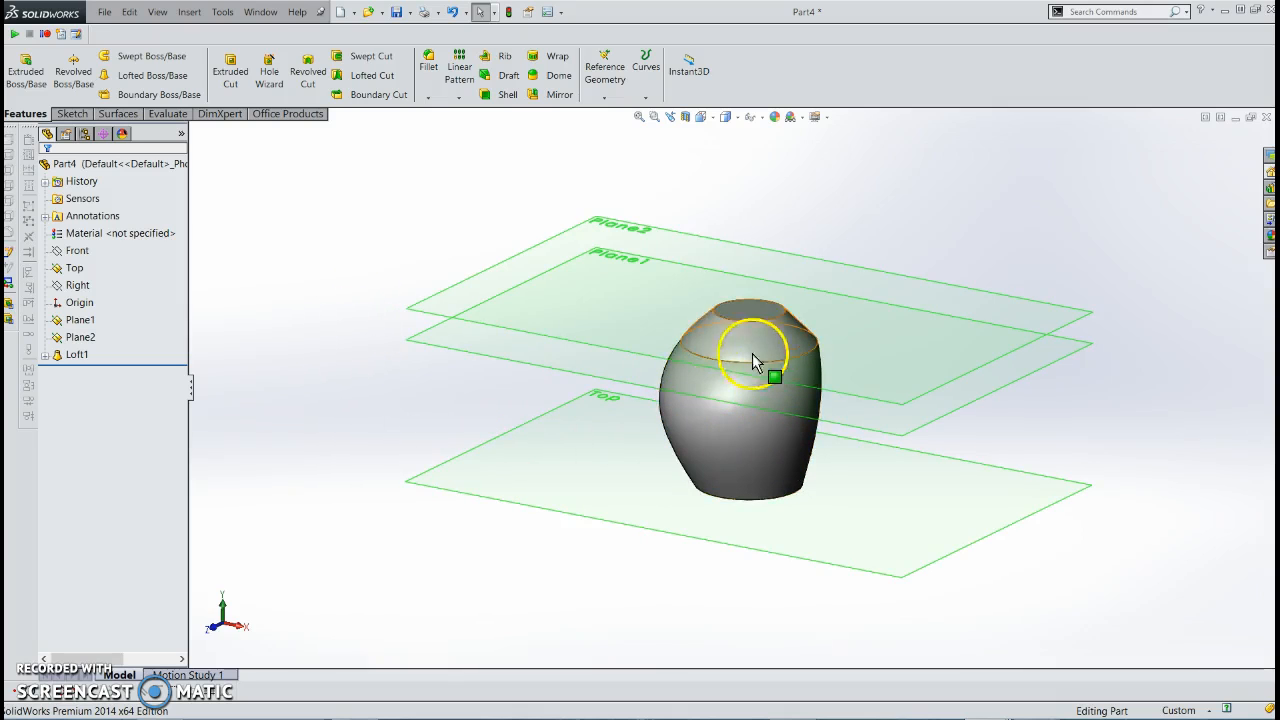
# Edit Loft1 and remove the top circle sketch, Sketch3, from its profiles
pyautogui.click(80, 355)
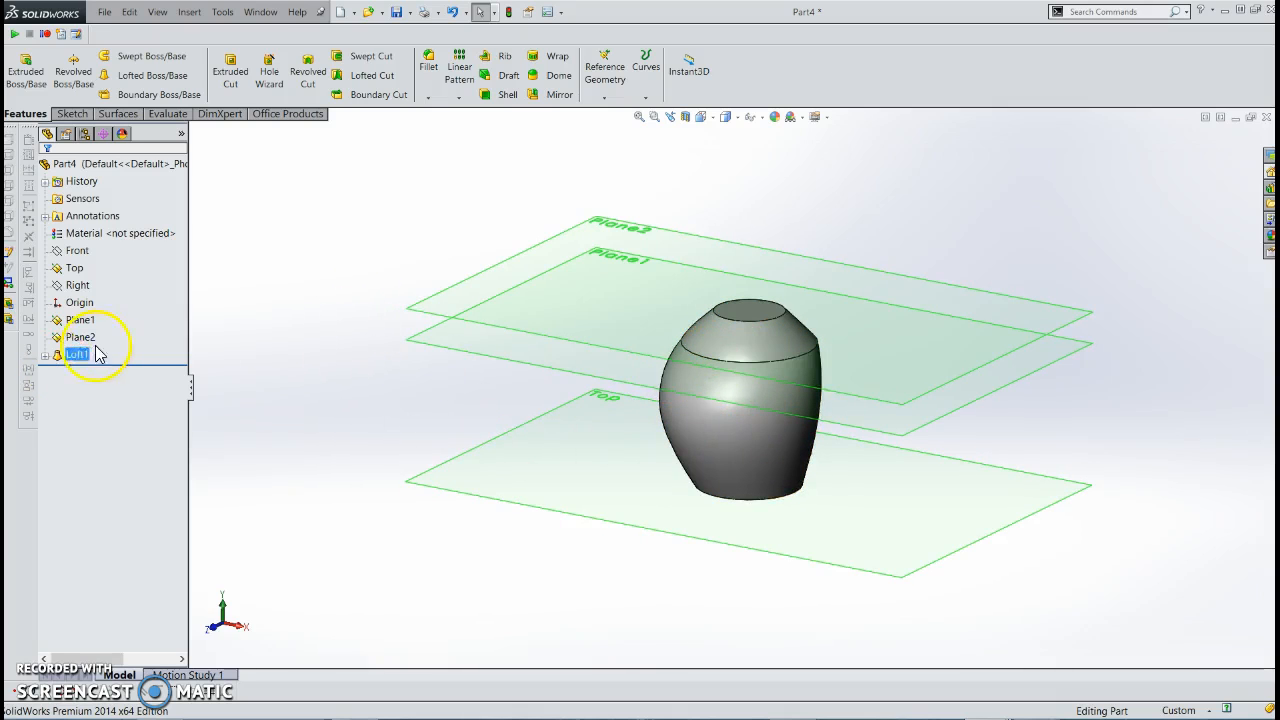
pyautogui.click(306, 389)
pyautogui.click(84, 362)
pyautogui.rightClick(85, 362)
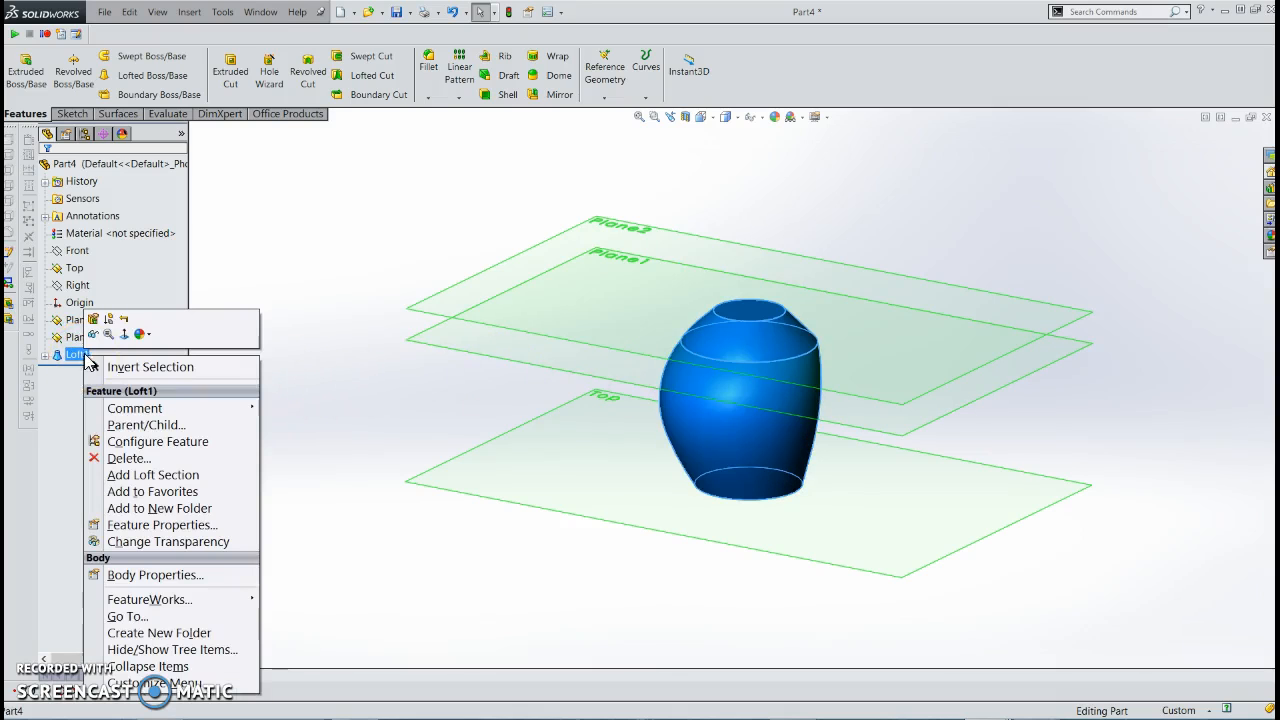
pyautogui.click(94, 320)
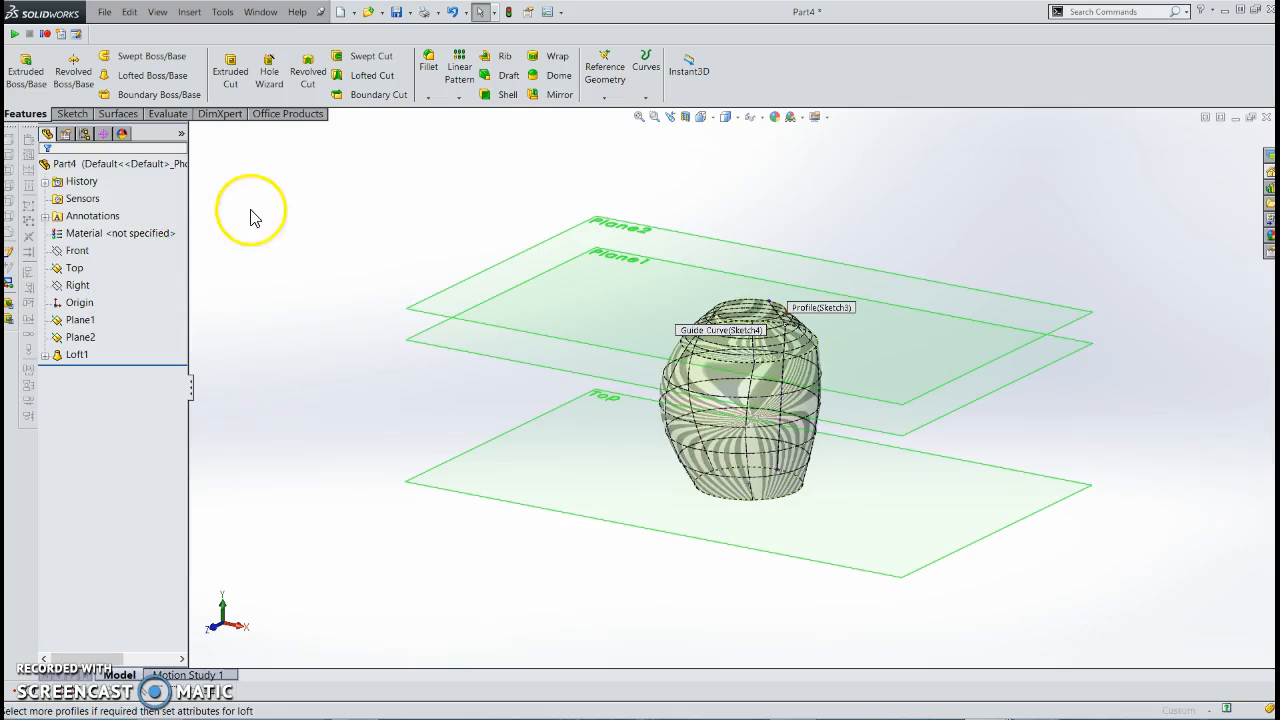
pyautogui.click(95, 213)
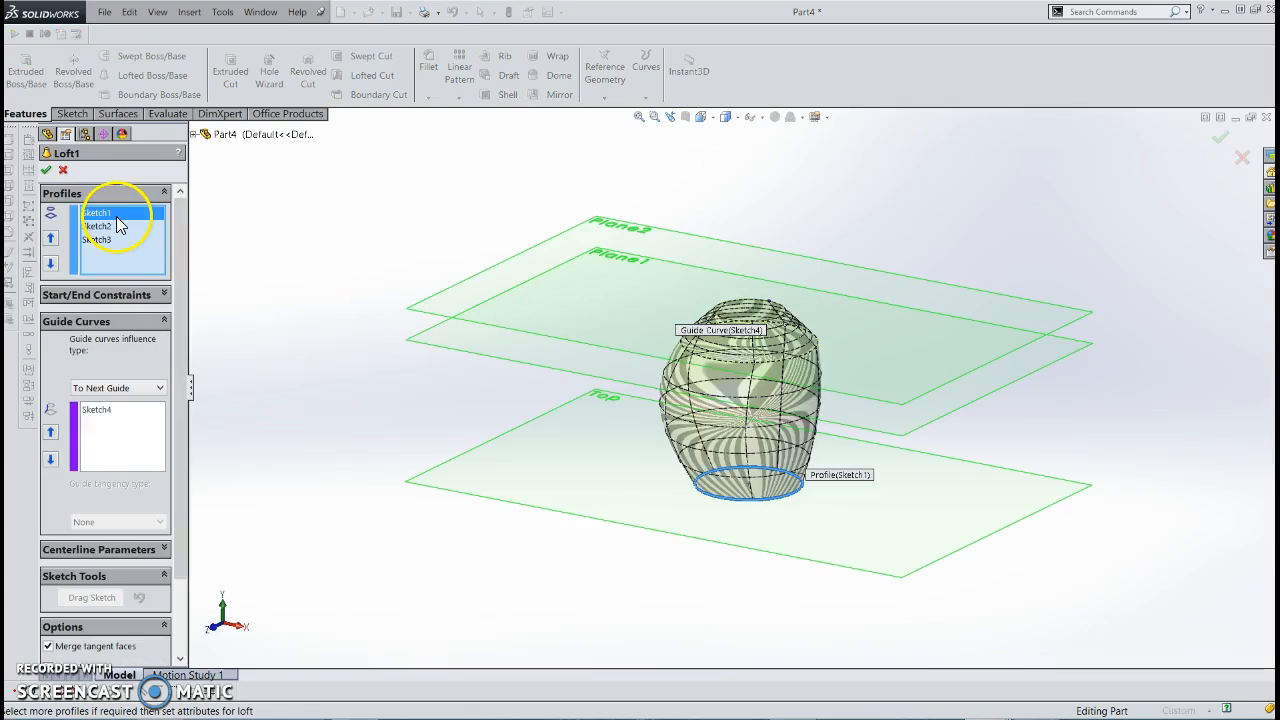
pyautogui.click(112, 240)
pyautogui.rightClick(112, 248)
pyautogui.click(163, 262)
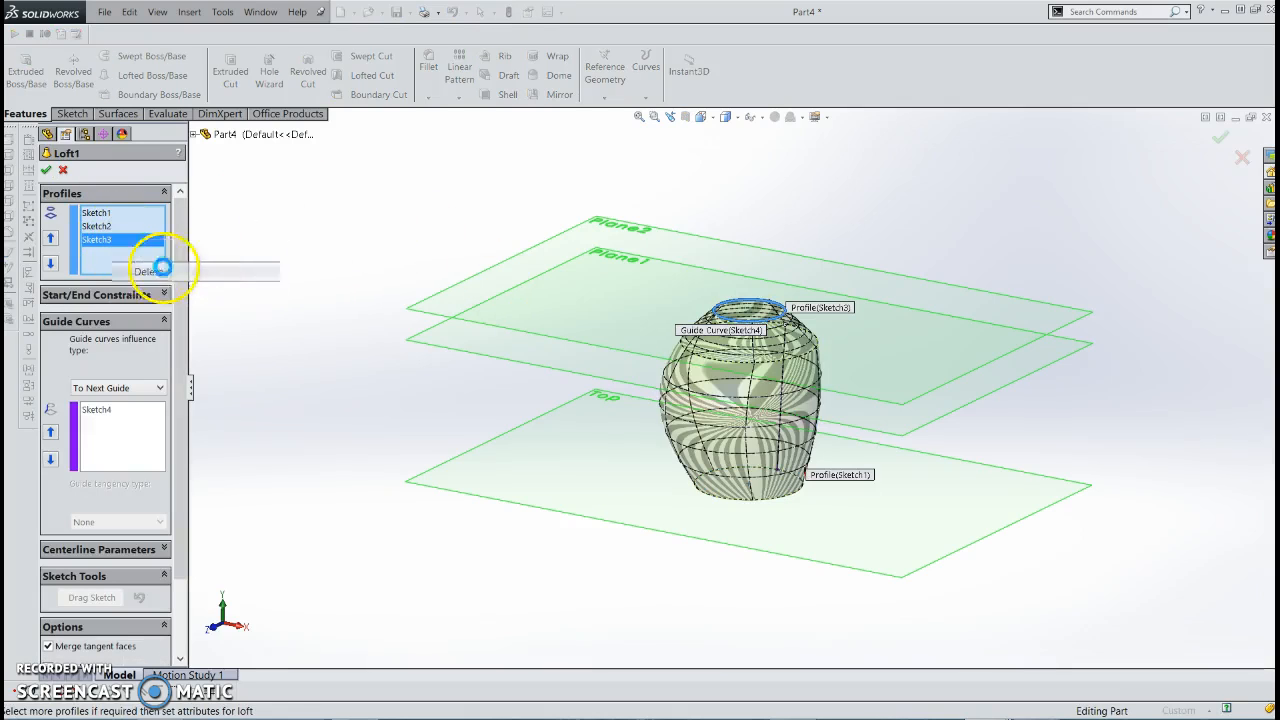
pyautogui.click(46, 170)
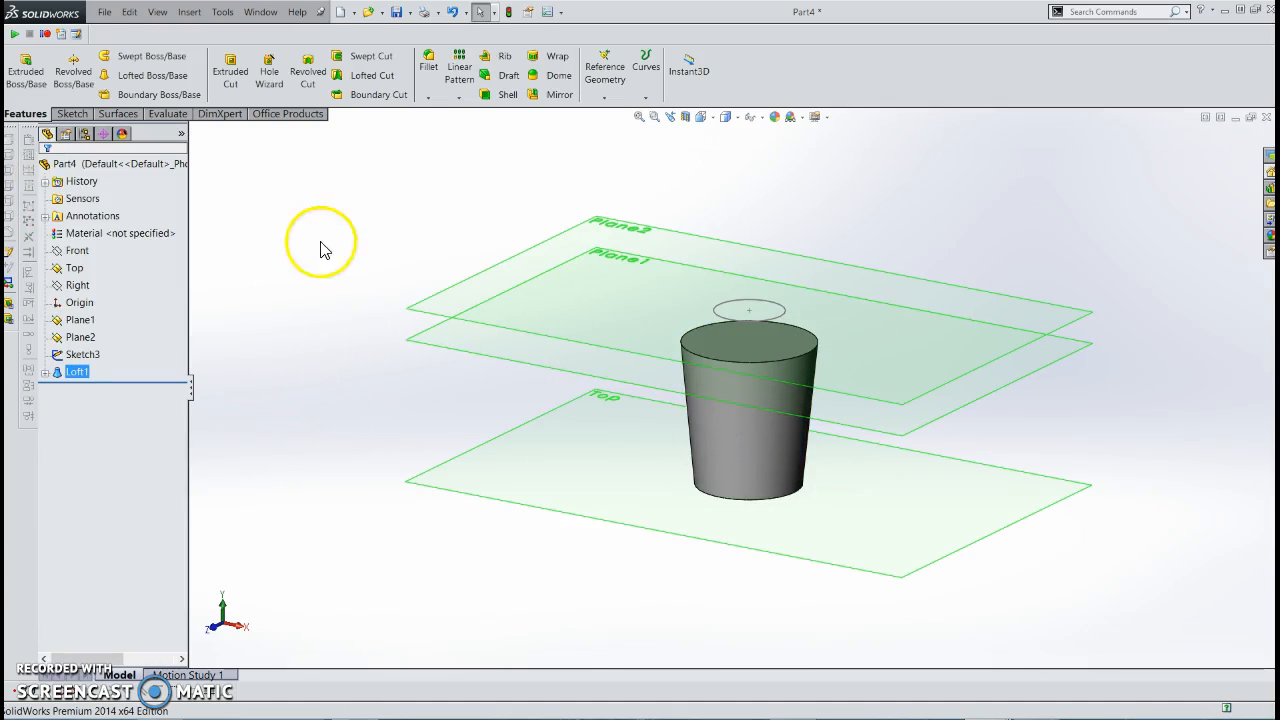
# Loft between the body's top circular edge and Sketch3, aligning the connector point on Sketch3 with the one on the edge
pyautogui.click(150, 75)
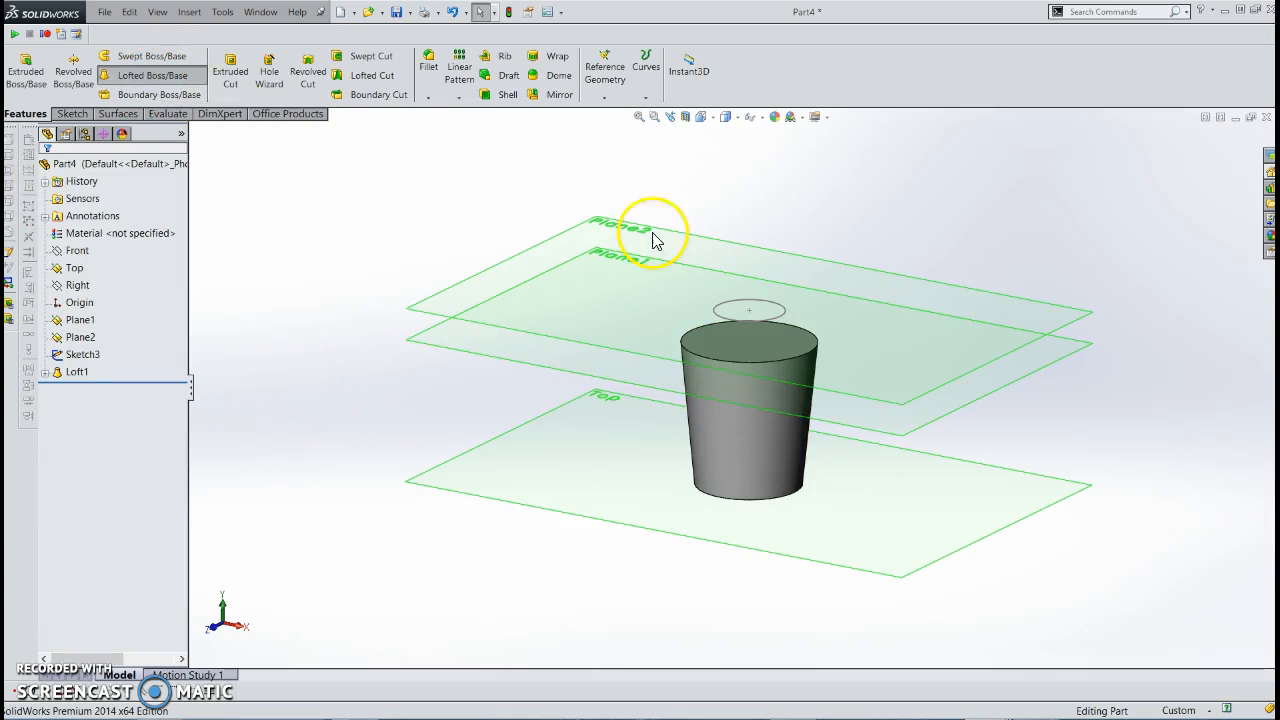
pyautogui.click(750, 360)
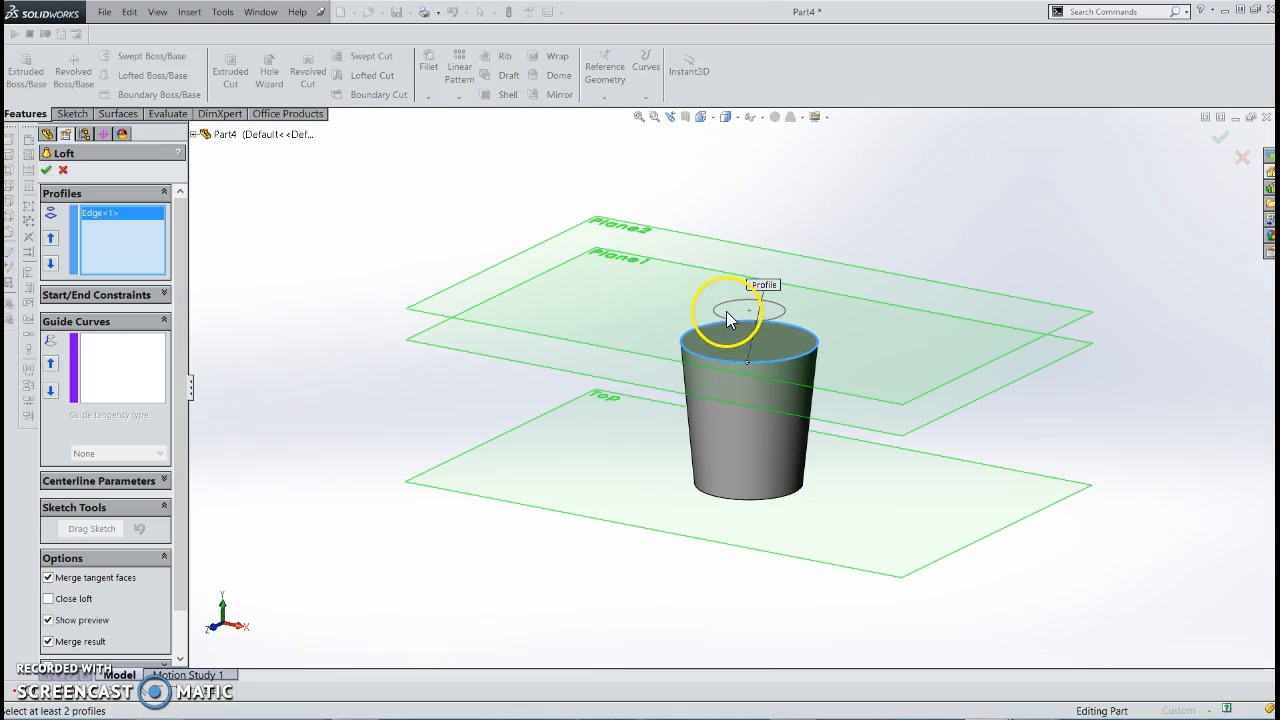
pyautogui.click(715, 314)
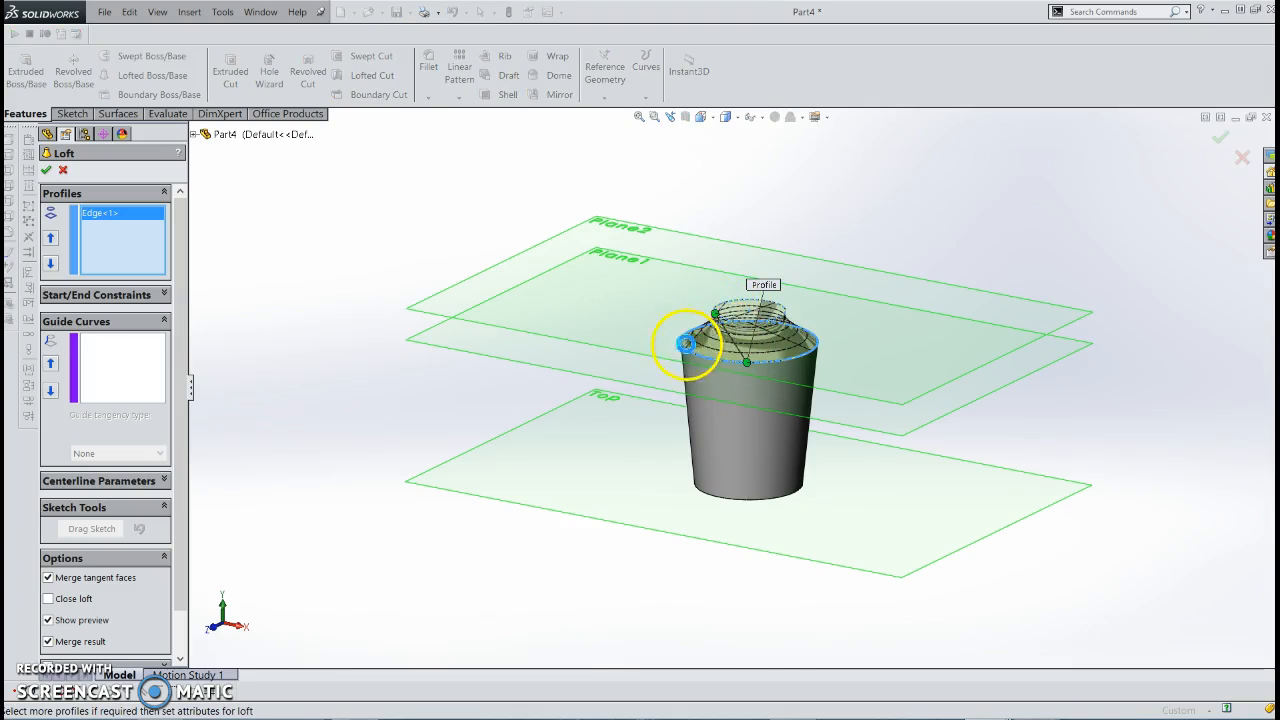
pyautogui.moveTo(716, 316)
pyautogui.mouseDown()
pyautogui.moveTo(753, 333)
pyautogui.moveTo(747, 321)
pyautogui.mouseUp()
pyautogui.click(40, 170)
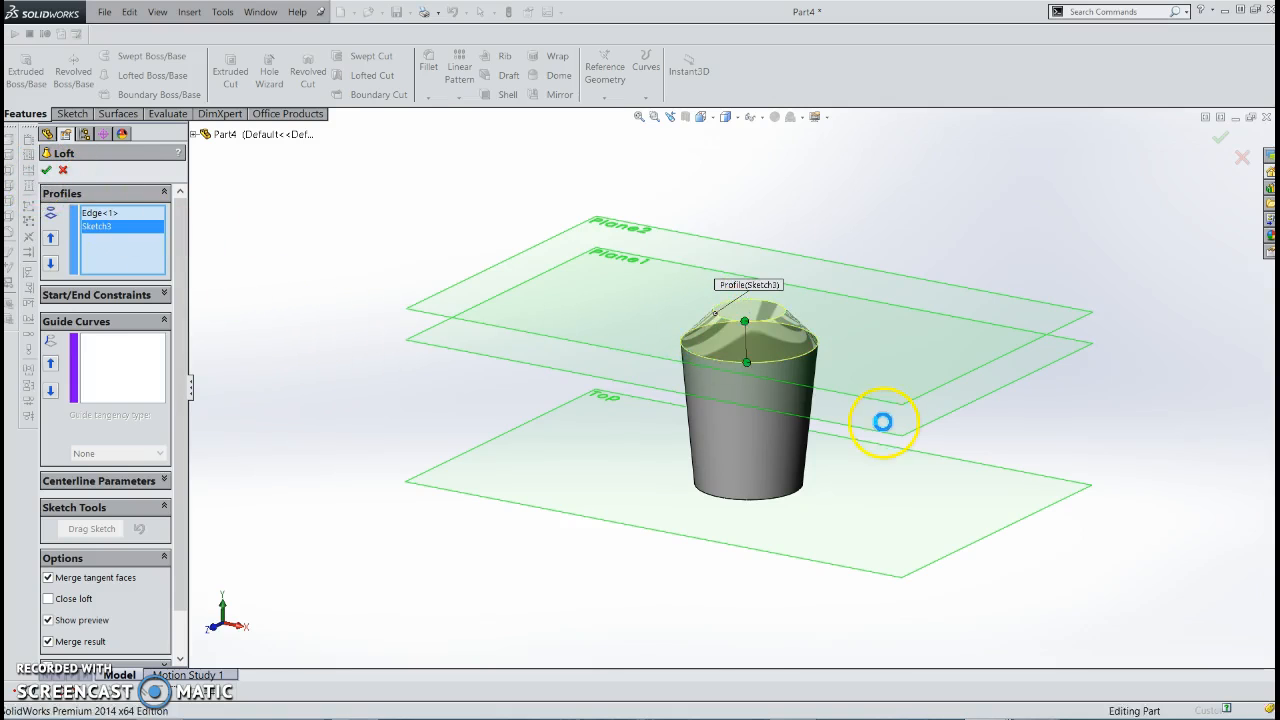
pyautogui.moveTo(631, 491); pyautogui.dragTo(737, 571, button='middle')
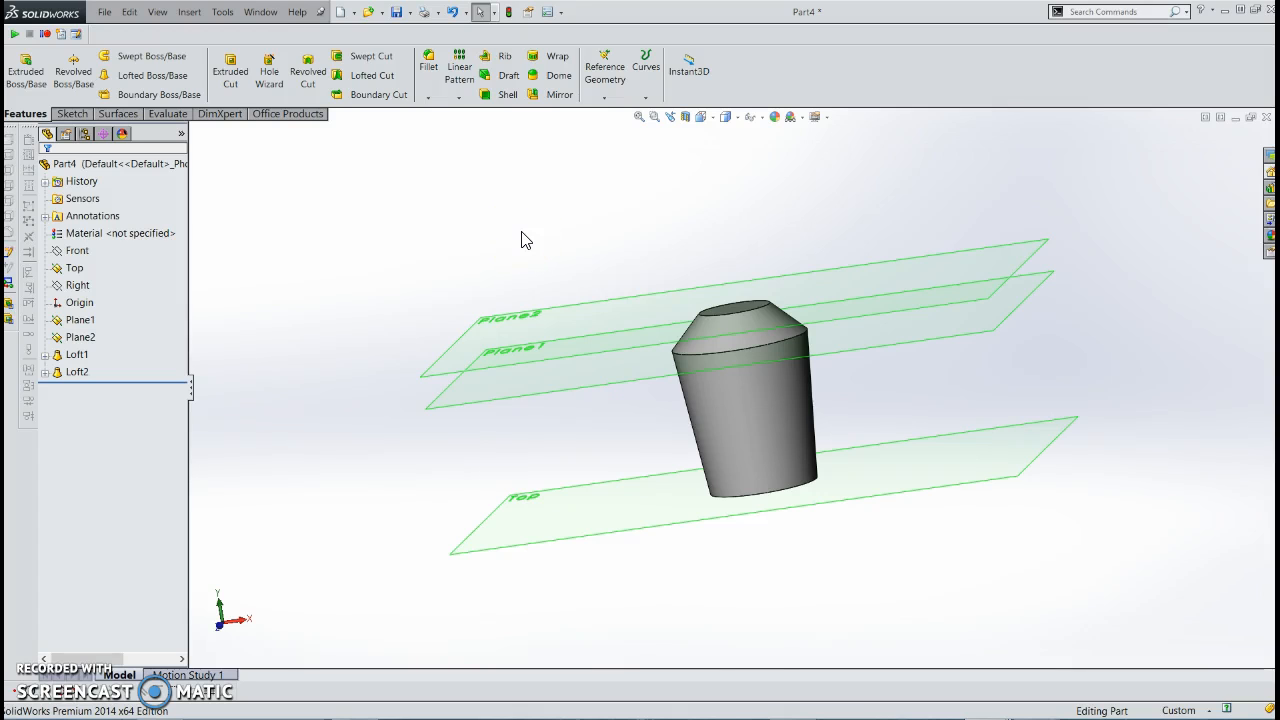
# Switch to the Pit Droid assembly and view the droid at an angle that exposes its left lower arm
pyautogui.hotkey('ctrl', 'Tab')
pyautogui.click(566, 318)
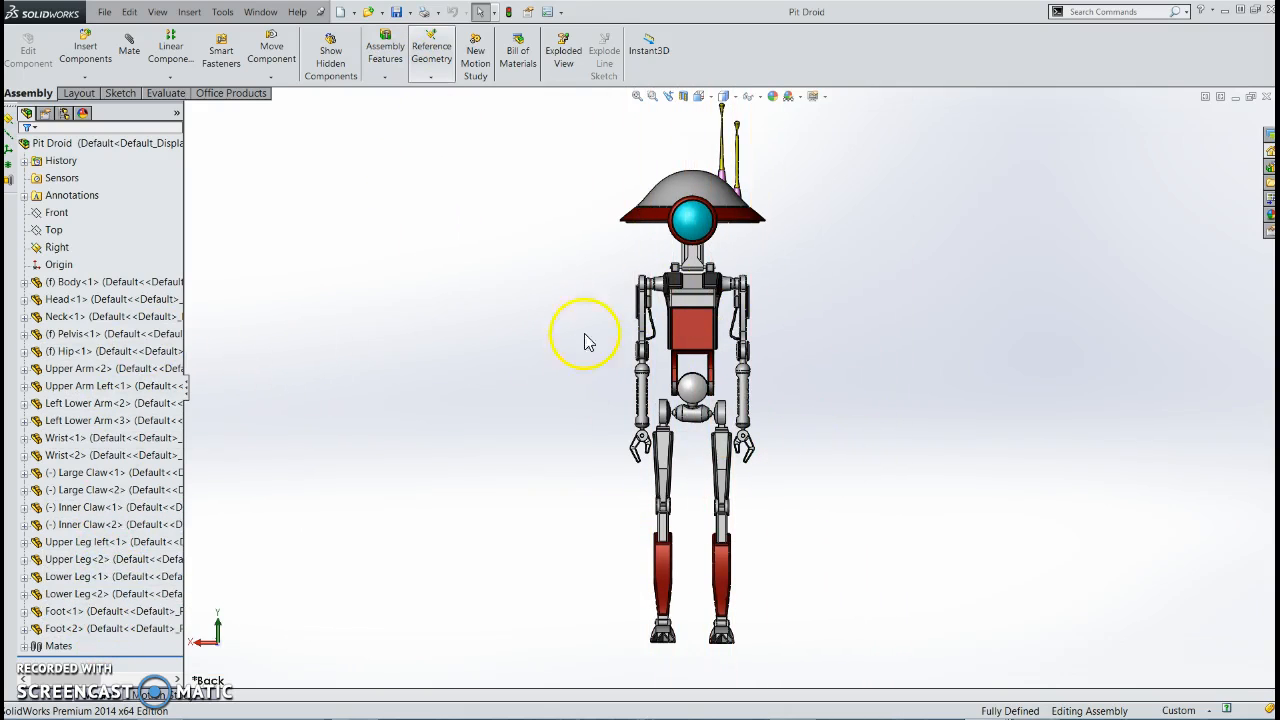
pyautogui.moveTo(823, 391); pyautogui.dragTo(768, 381, button='middle')
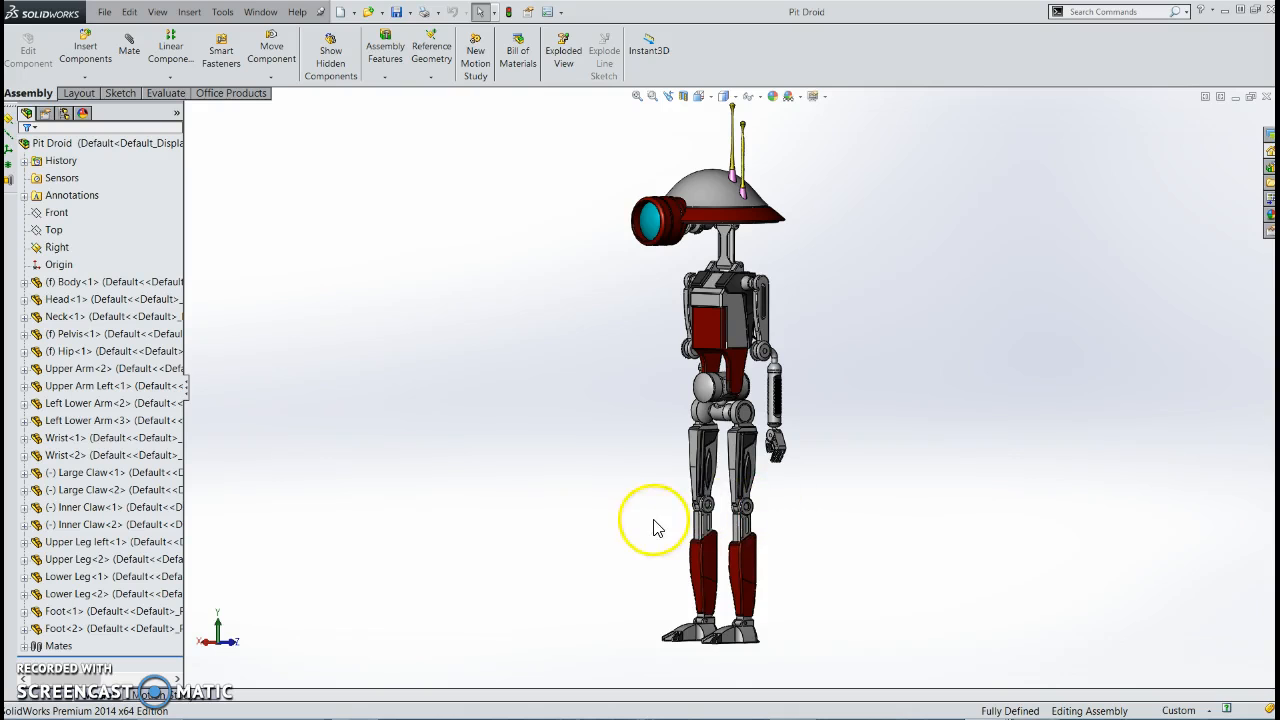
pyautogui.moveTo(645, 460); pyautogui.dragTo(695, 445, button='middle')
# Open the droid's Left Lower Arm component as a separate part
pyautogui.rightClick(775, 380)
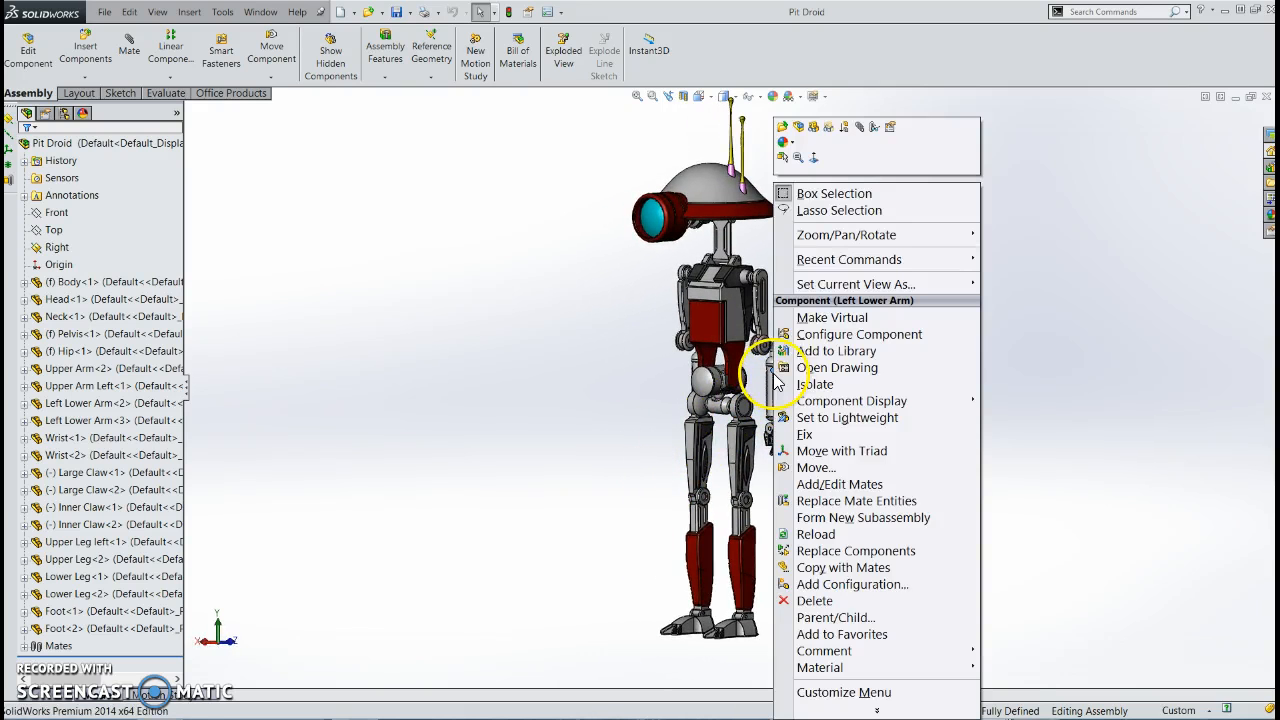
pyautogui.click(630, 412)
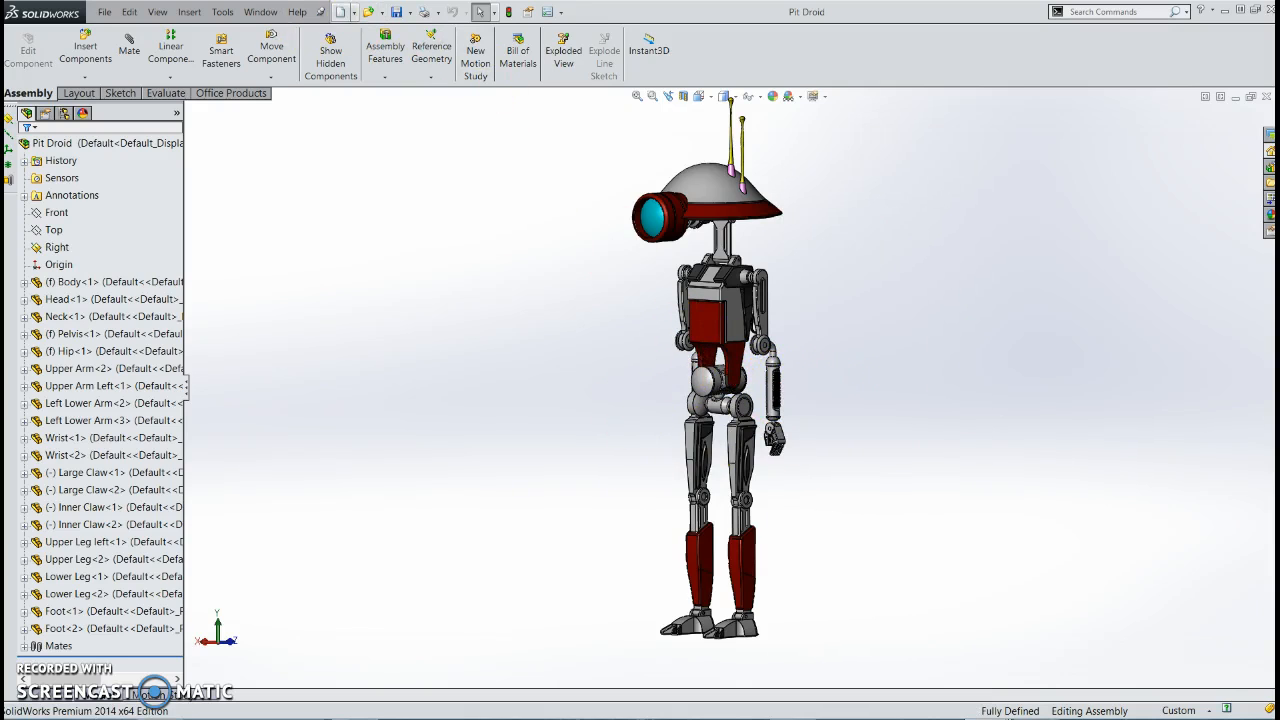
pyautogui.rightClick(780, 397)
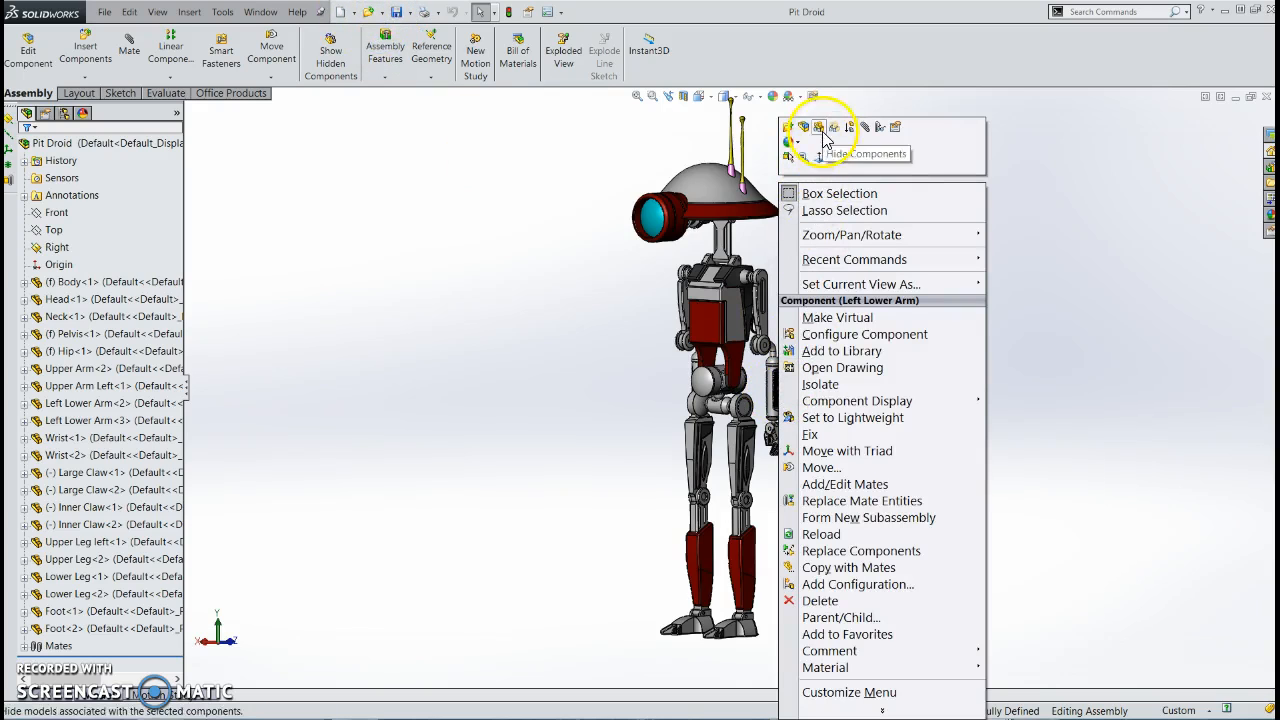
pyautogui.click(789, 128)
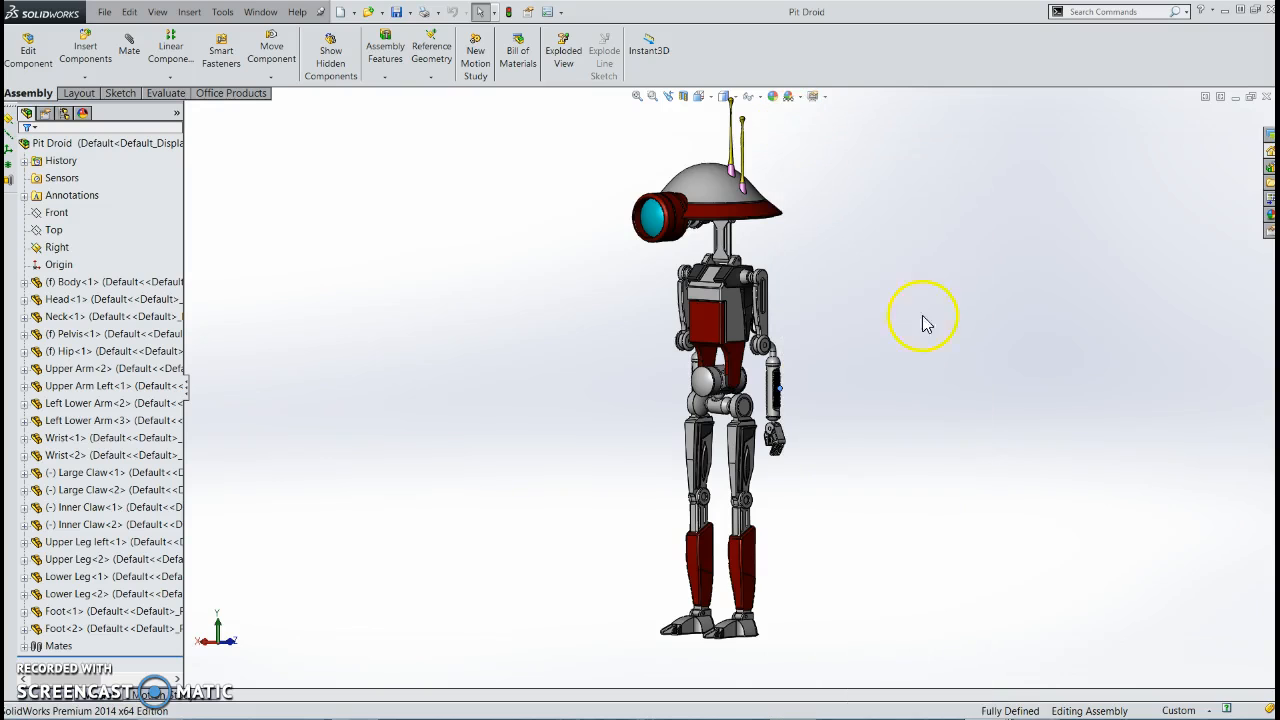
# Roll the Left Lower Arm's feature history back to just after Cut-Extrude1, and further back to just after Revolve1
pyautogui.moveTo(748, 297); pyautogui.dragTo(722, 268, button='middle')
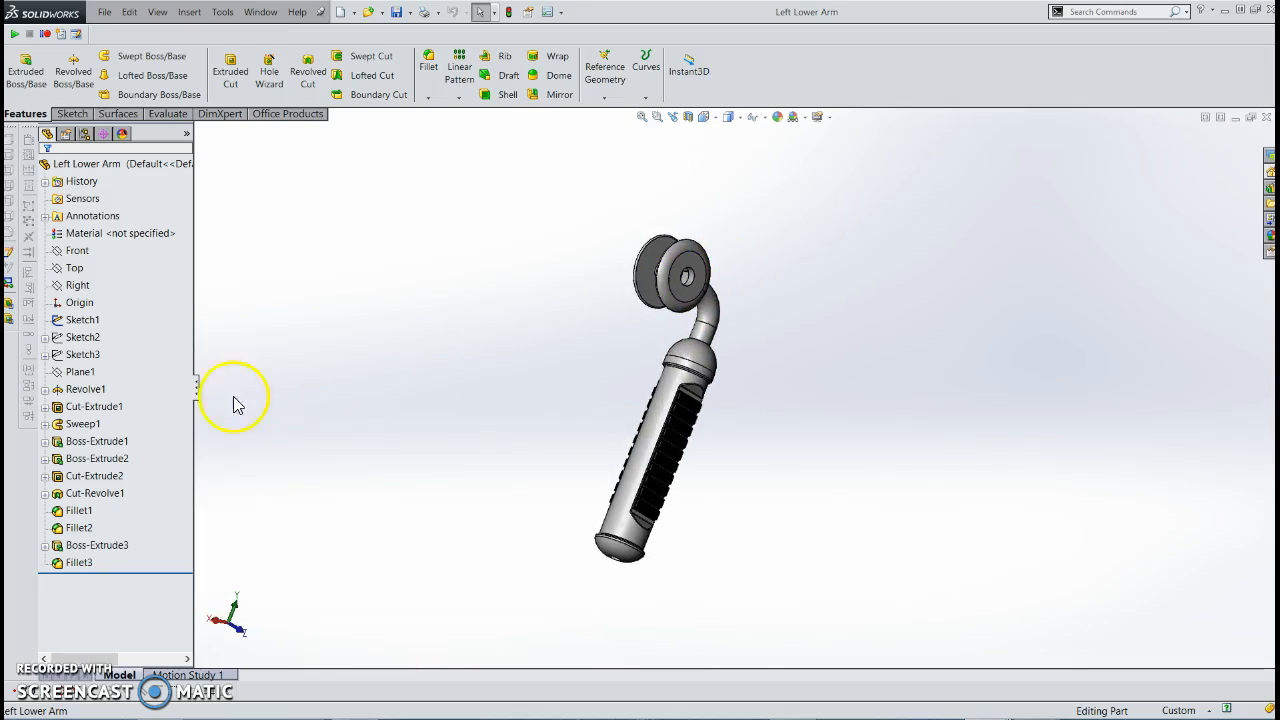
pyautogui.click(90, 395)
pyautogui.click(92, 406)
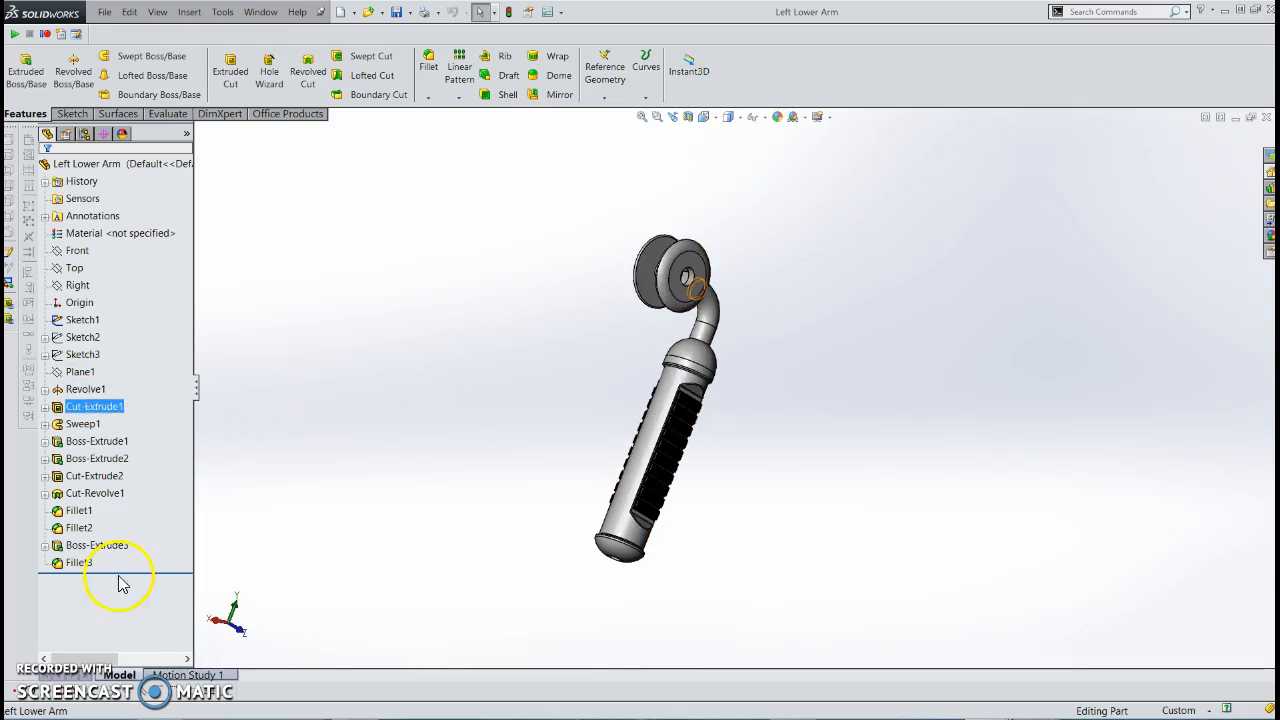
pyautogui.moveTo(133, 570); pyautogui.dragTo(130, 418)
pyautogui.moveTo(714, 371); pyautogui.dragTo(690, 405, button='middle')
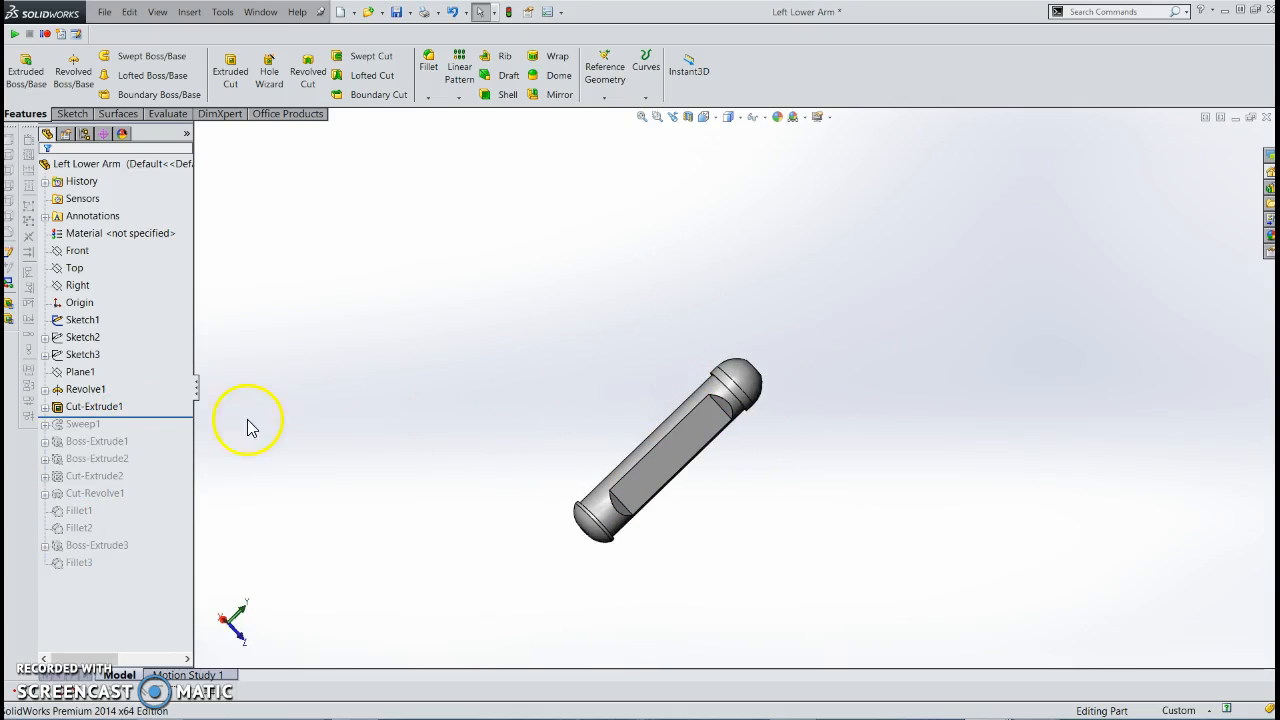
pyautogui.moveTo(166, 415); pyautogui.dragTo(163, 398)
pyautogui.moveTo(782, 430); pyautogui.dragTo(890, 482, button='middle')
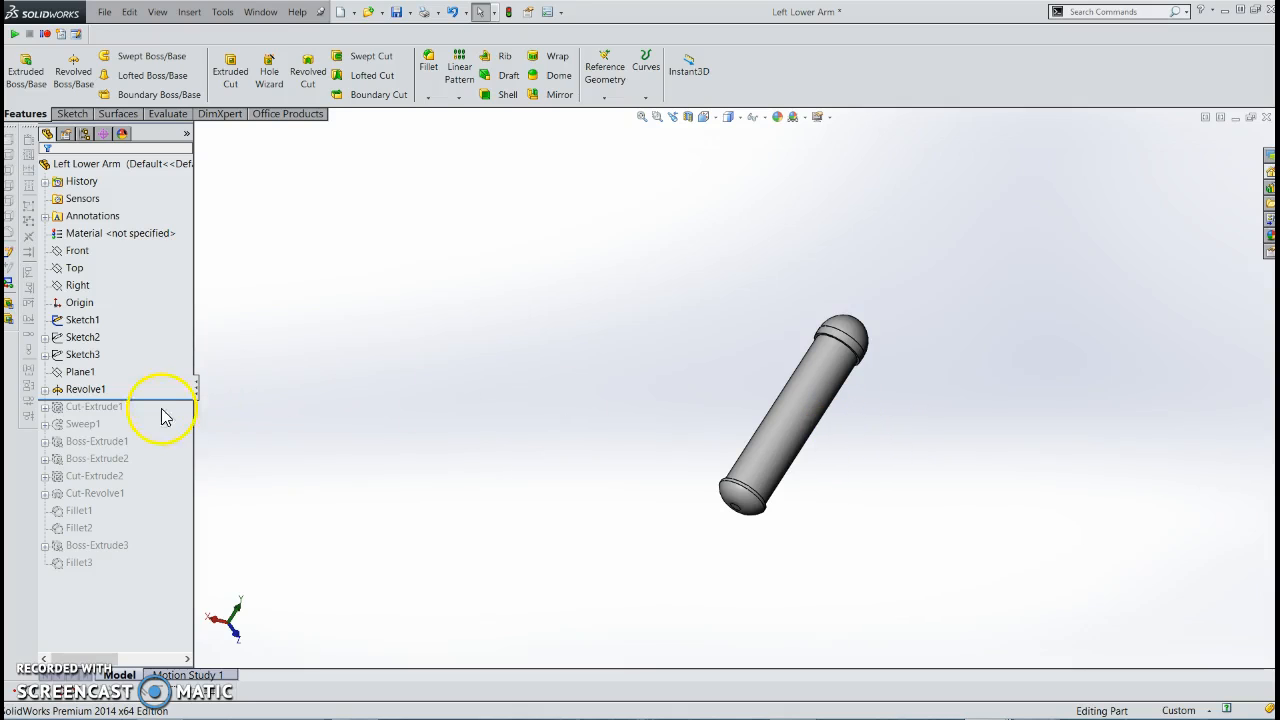
# Open Revolve1's Sketch4 for editing and orient the view normal to the sketch
pyautogui.click(44, 389)
pyautogui.click(102, 407)
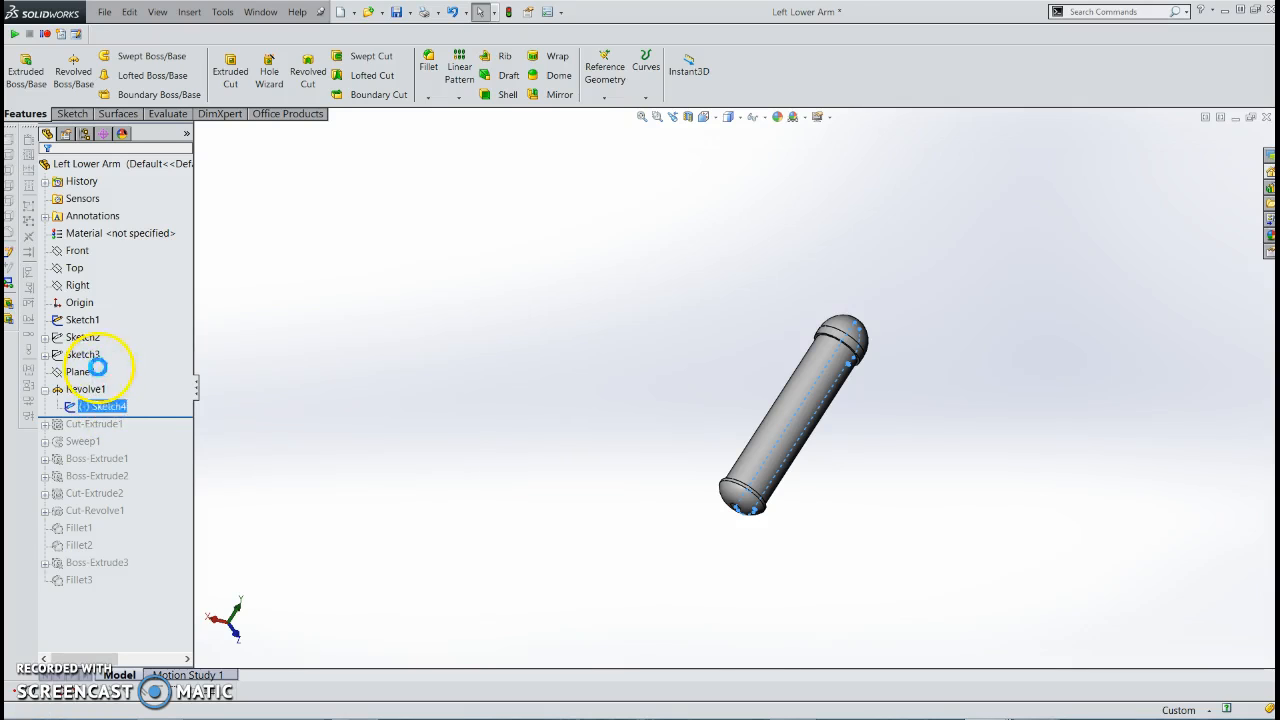
pyautogui.click(101, 368)
pyautogui.moveTo(782, 530)
pyautogui.mouseDown(button='middle')
pyautogui.moveTo(900, 497)
pyautogui.moveTo(820, 514)
pyautogui.mouseUp(button='middle')
pyautogui.press('space')
pyautogui.click(1005, 588)
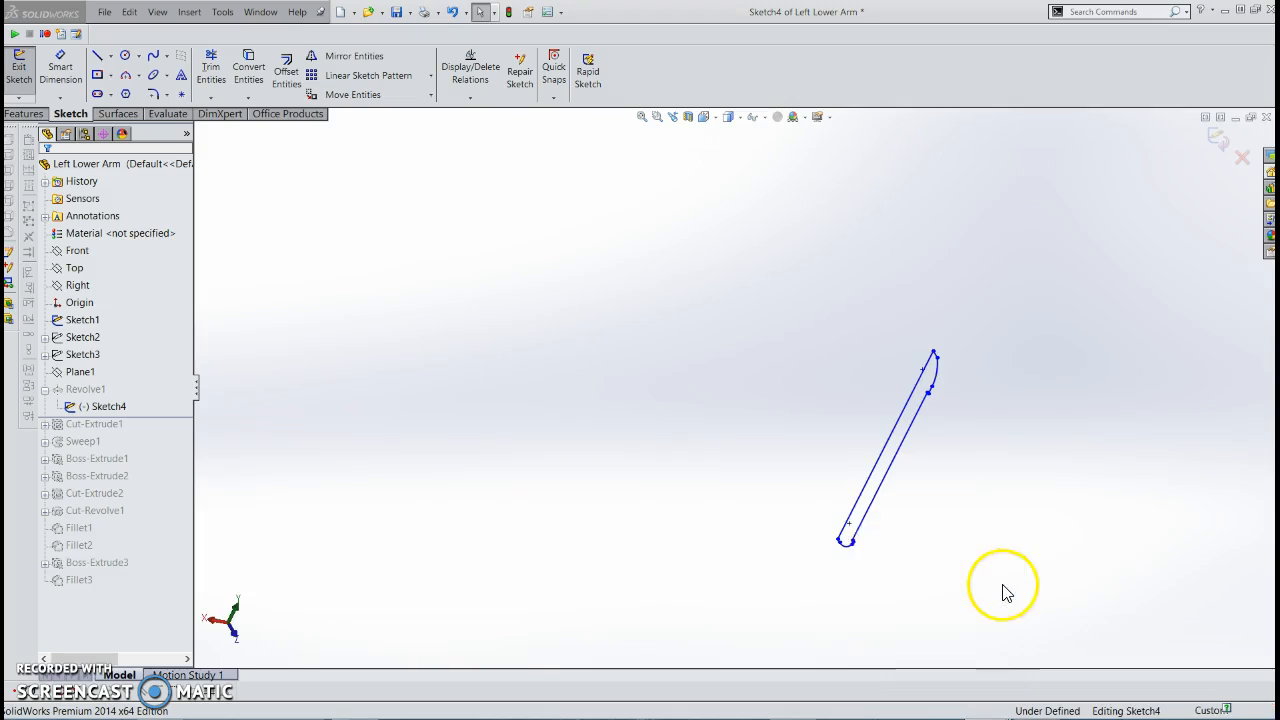
# Examine the upper and lower ends of the half profile in Sketch4, and exit the sketch with a rebuild
pyautogui.scroll(-12, 508, 597)
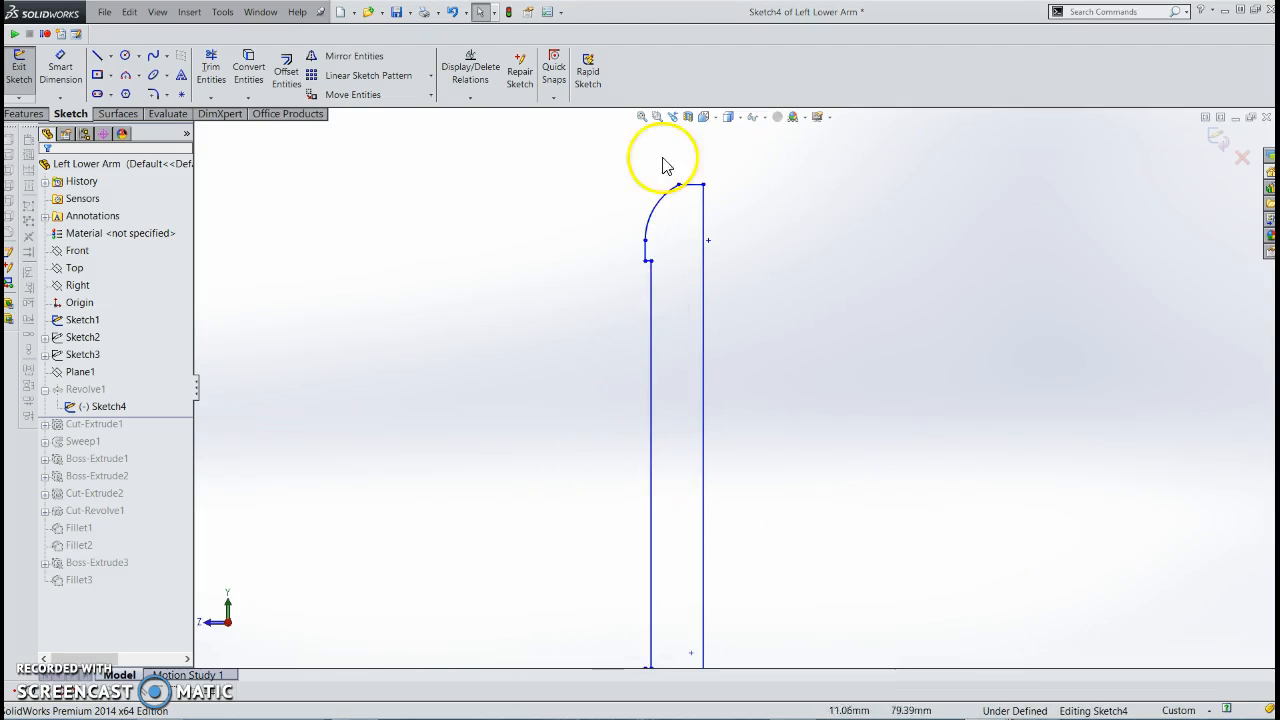
pyautogui.click(108, 423)
pyautogui.scroll(3, 689, 486)
pyautogui.scroll(-5, 729, 571)
pyautogui.scroll(-10, 726, 577)
pyautogui.scroll(9, 757, 376)
pyautogui.scroll(5, 752, 330)
pyautogui.scroll(-3, 766, 243)
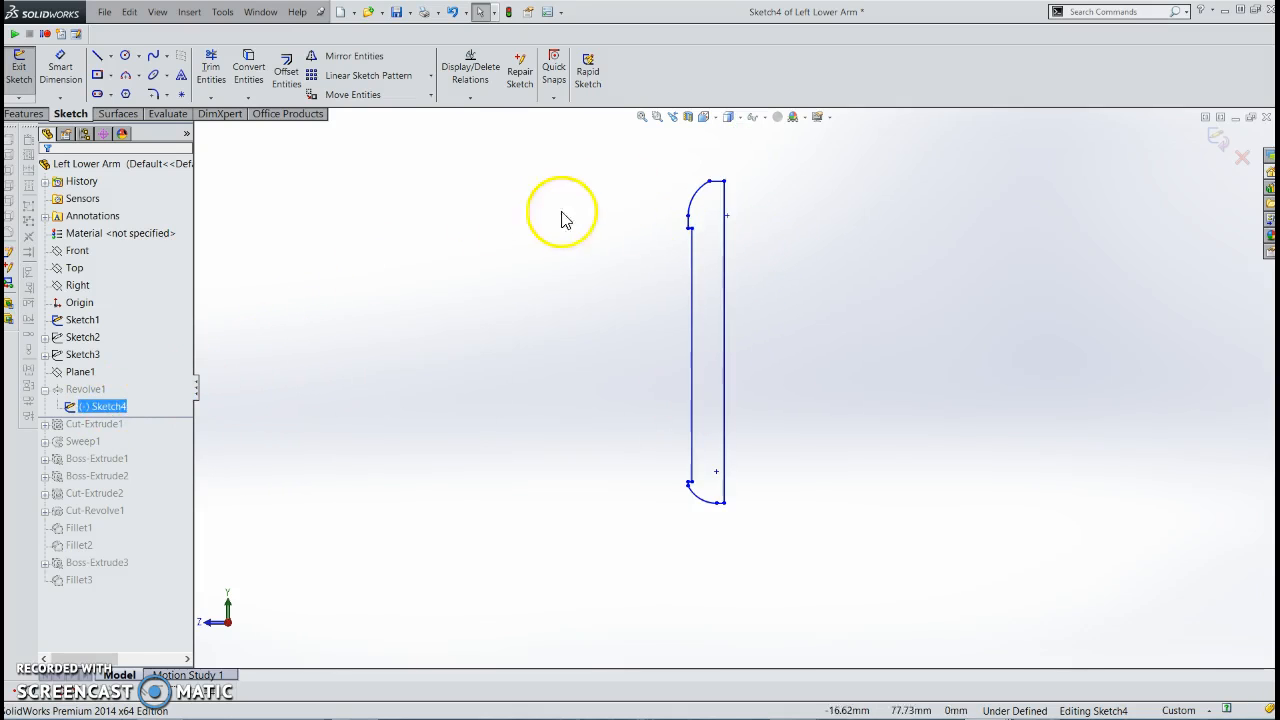
pyautogui.click(509, 13)
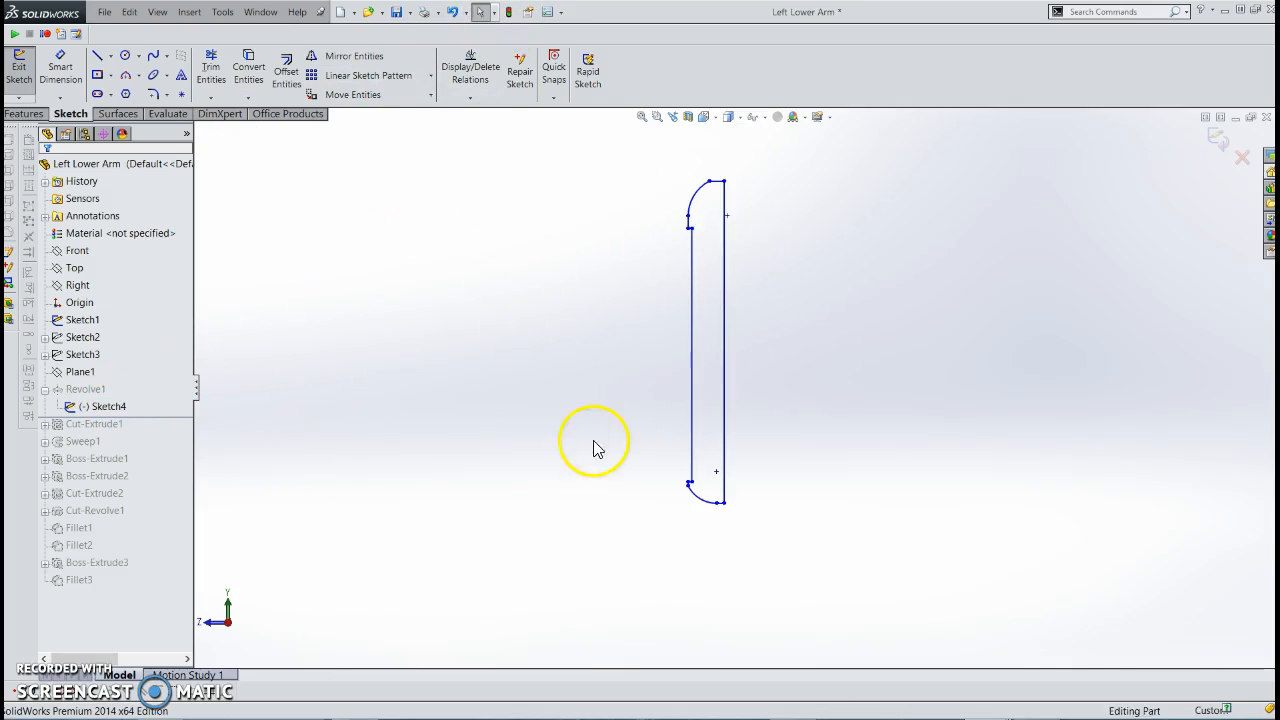
pyautogui.click(44, 389)
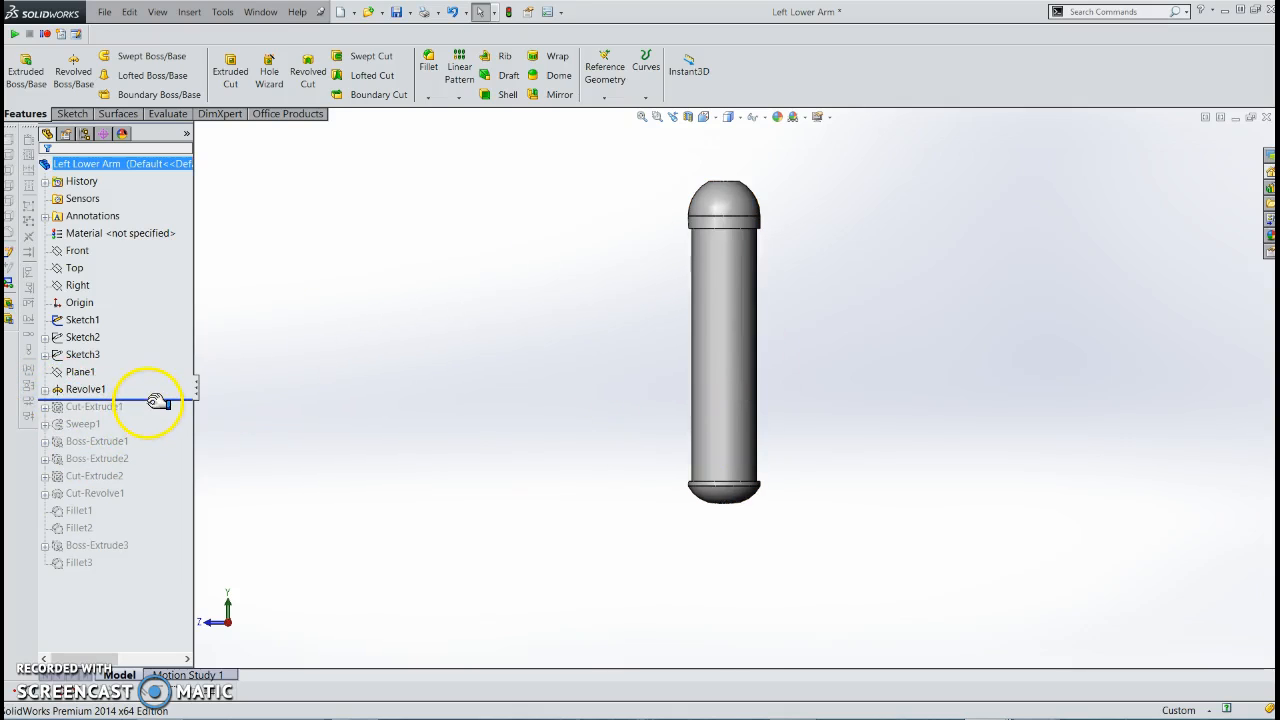
# Roll the feature history forward to include Cut-Extrude1, and further to include Sweep1, inspecting the side cuts and bent neck
pyautogui.moveTo(152, 414); pyautogui.dragTo(152, 416)
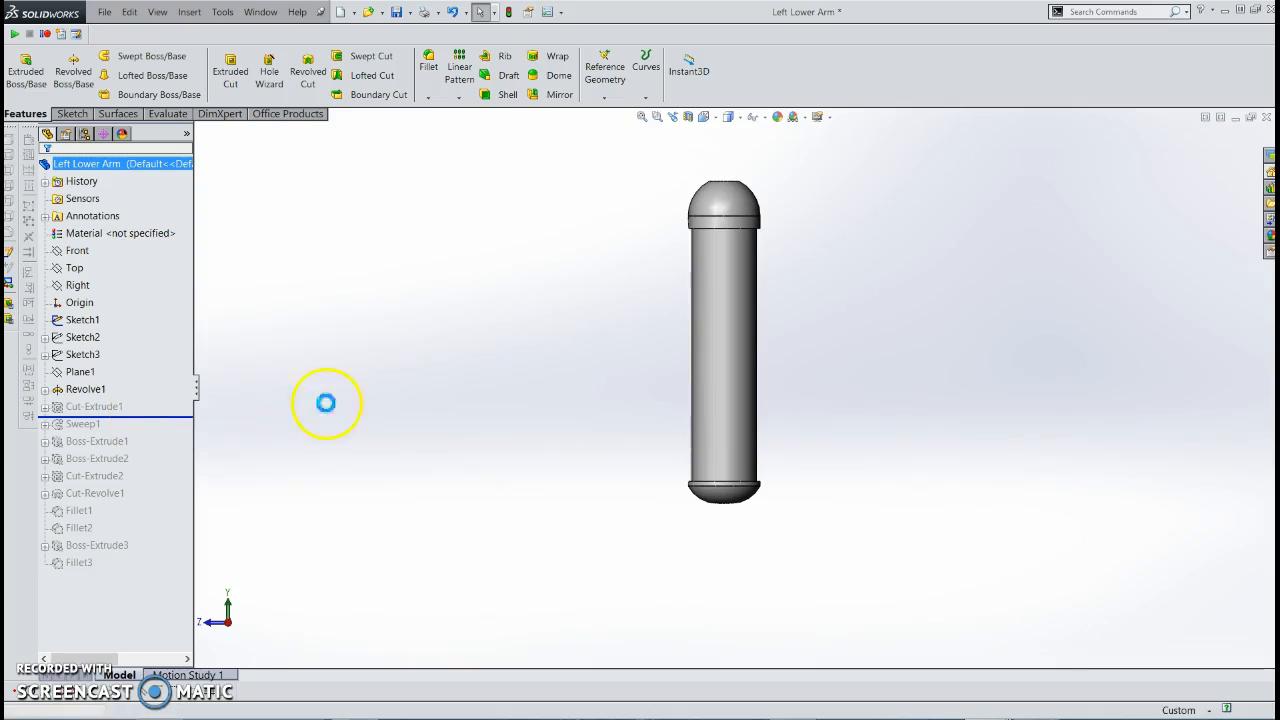
pyautogui.moveTo(817, 354); pyautogui.dragTo(951, 343, button='middle')
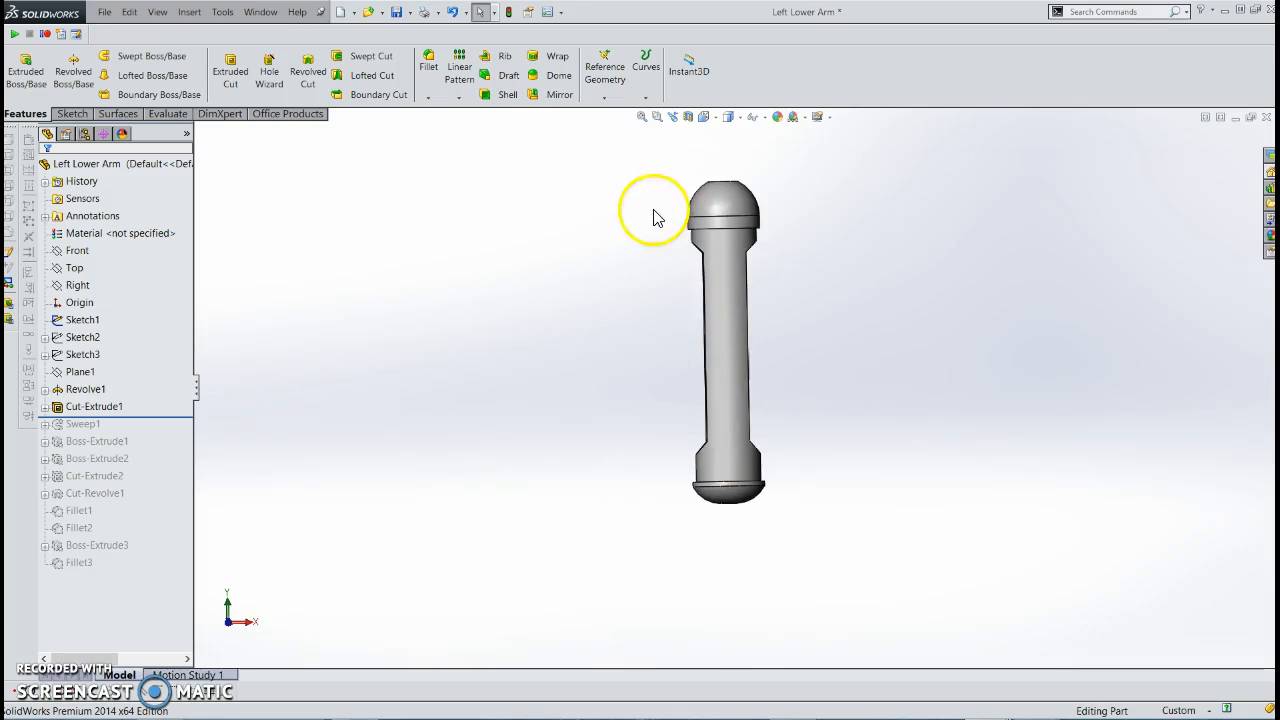
pyautogui.moveTo(751, 466); pyautogui.dragTo(950, 445, button='middle')
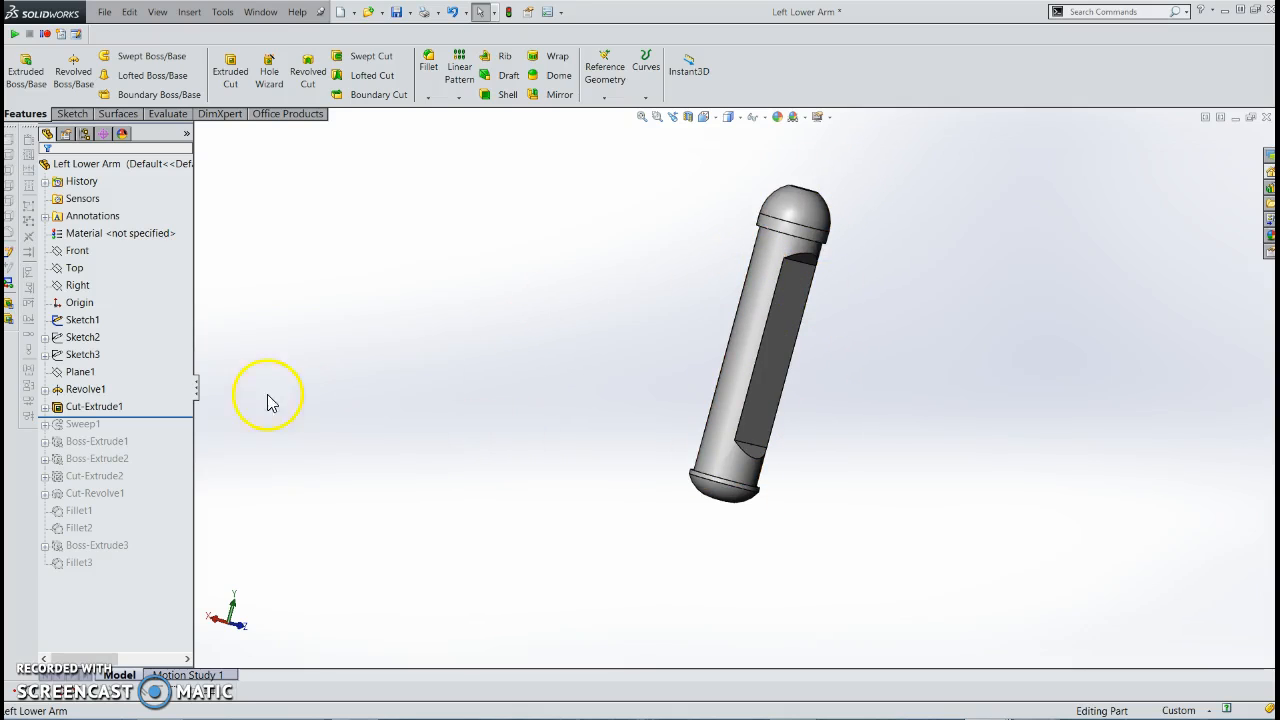
pyautogui.moveTo(182, 416); pyautogui.dragTo(171, 434)
pyautogui.moveTo(776, 262); pyautogui.dragTo(815, 236, button='middle')
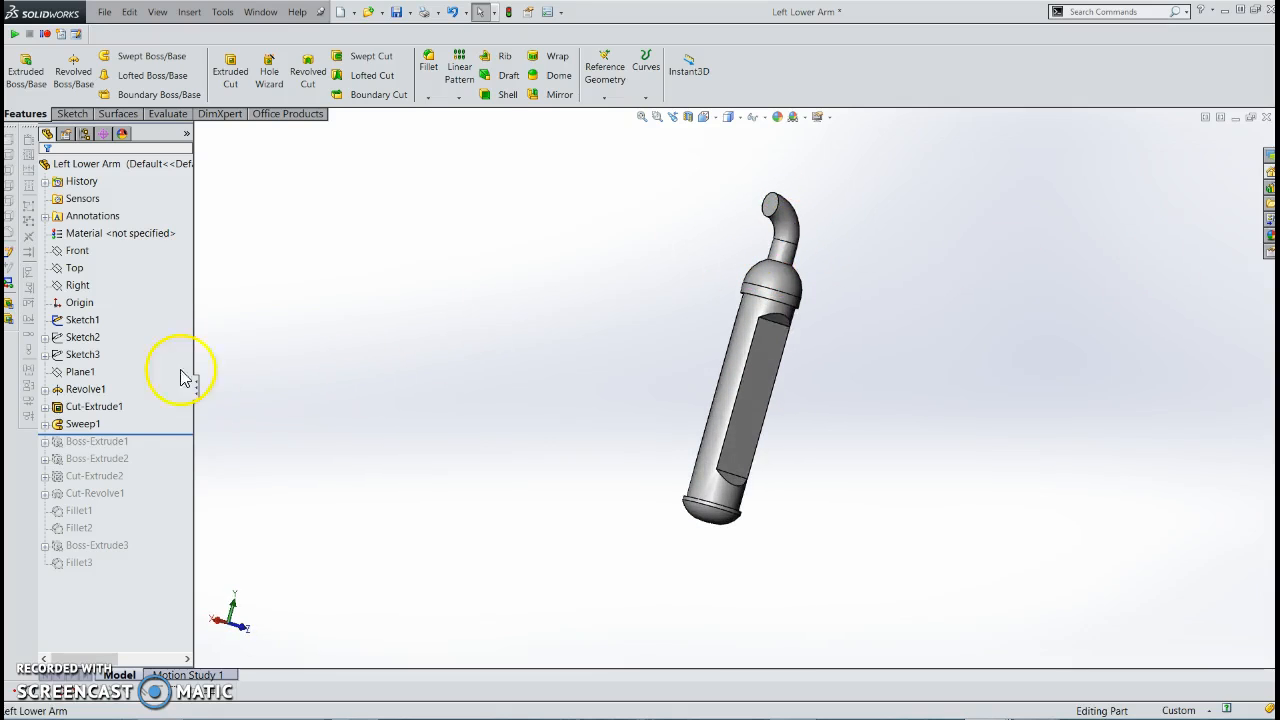
# Open Sweep1's profile sketch, Sketch8, for editing and view it up close at the domed end
pyautogui.click(44, 424)
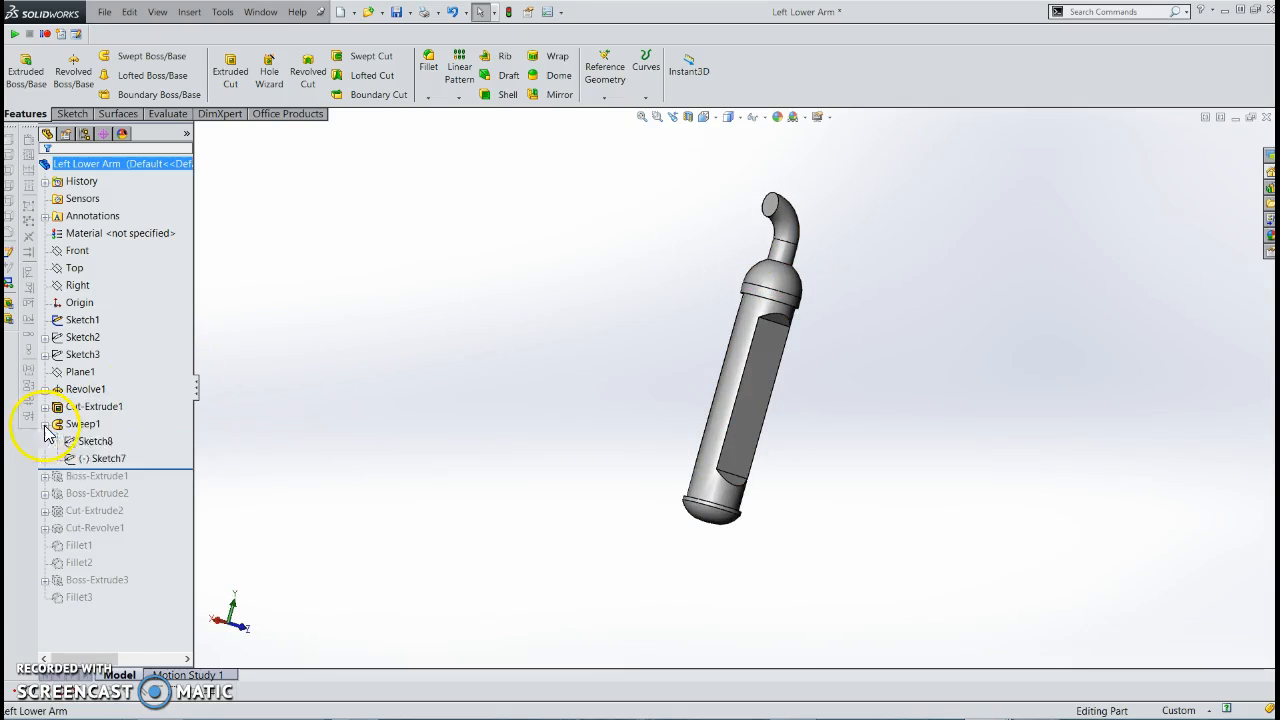
pyautogui.click(100, 441)
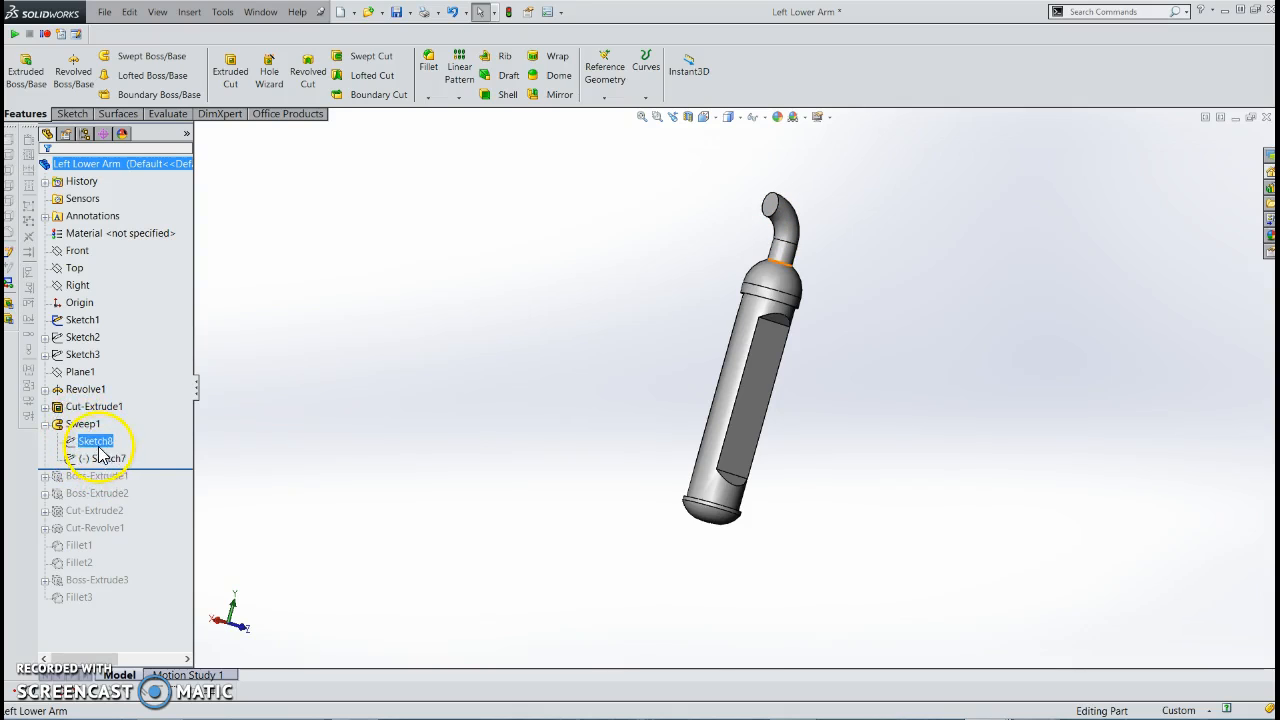
pyautogui.click(118, 408)
pyautogui.moveTo(802, 309); pyautogui.dragTo(777, 271, button='middle')
pyautogui.scroll(-10, 771, 286)
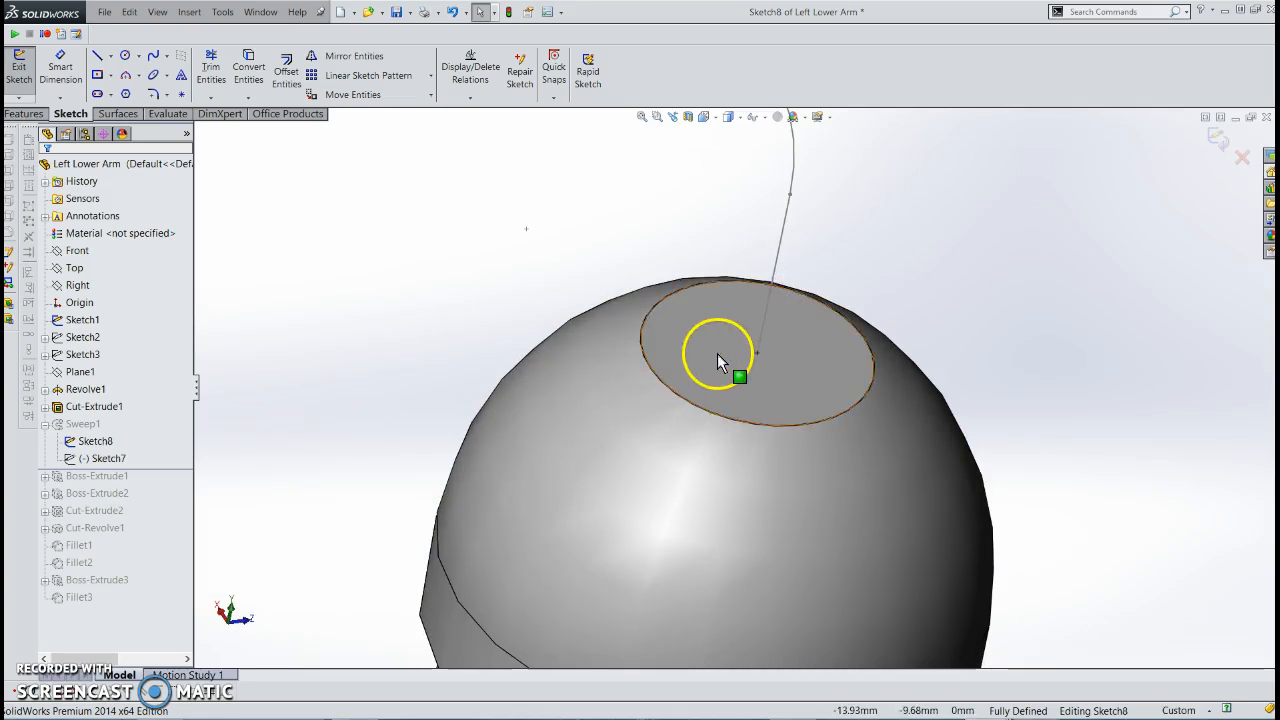
# Examine the circular edge on the dome's flat face that serves as the sweep profile, and exit Sketch8 with a rebuild
pyautogui.click(717, 355)
pyautogui.rightClick(724, 352)
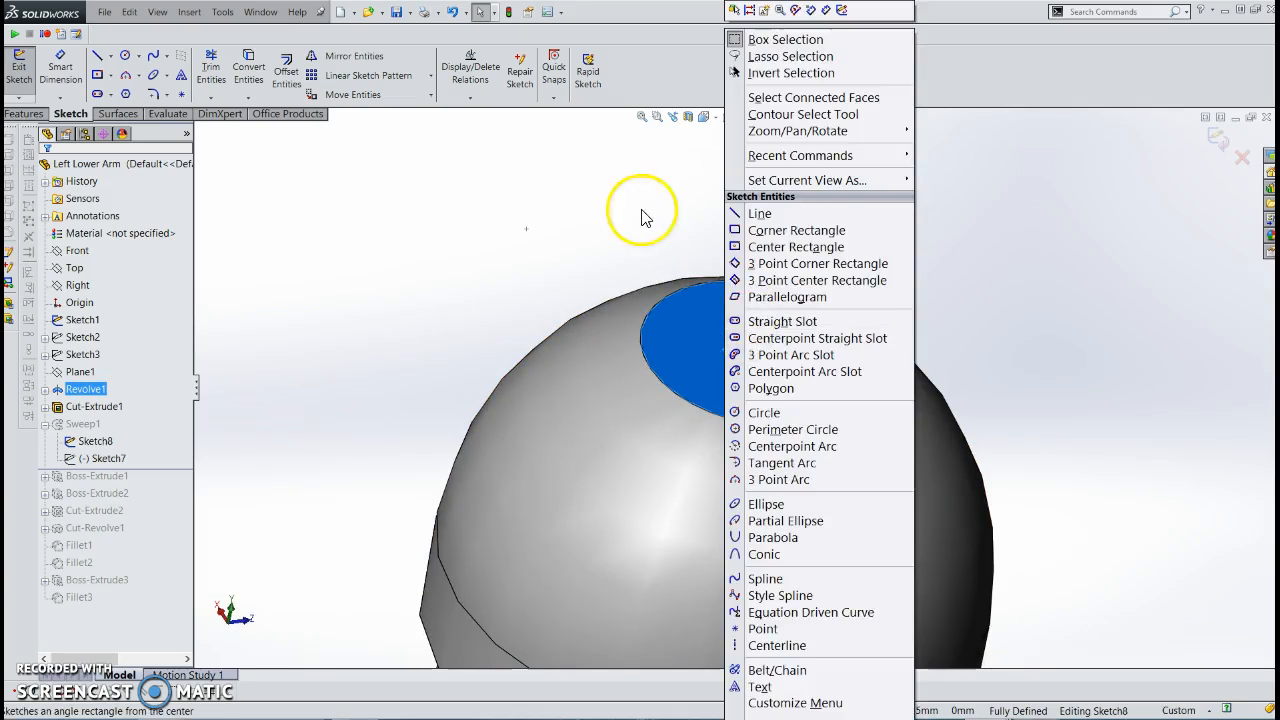
pyautogui.click(549, 162)
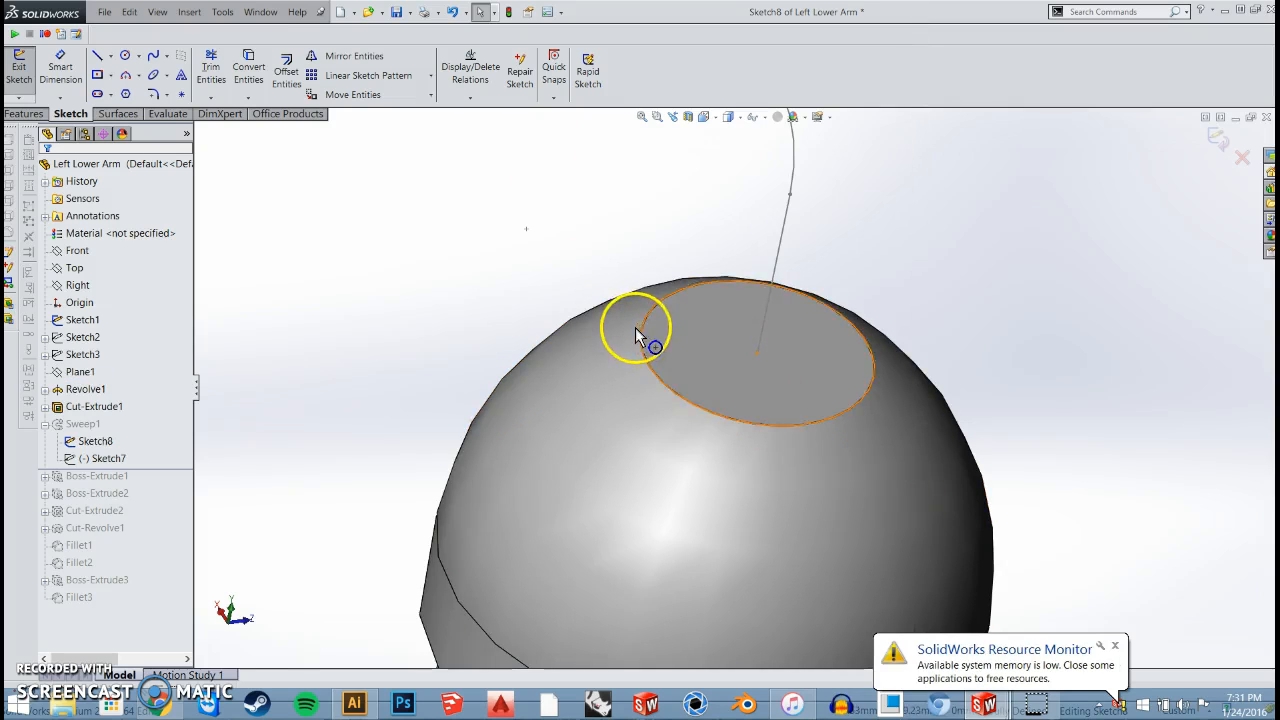
pyautogui.click(1115, 645)
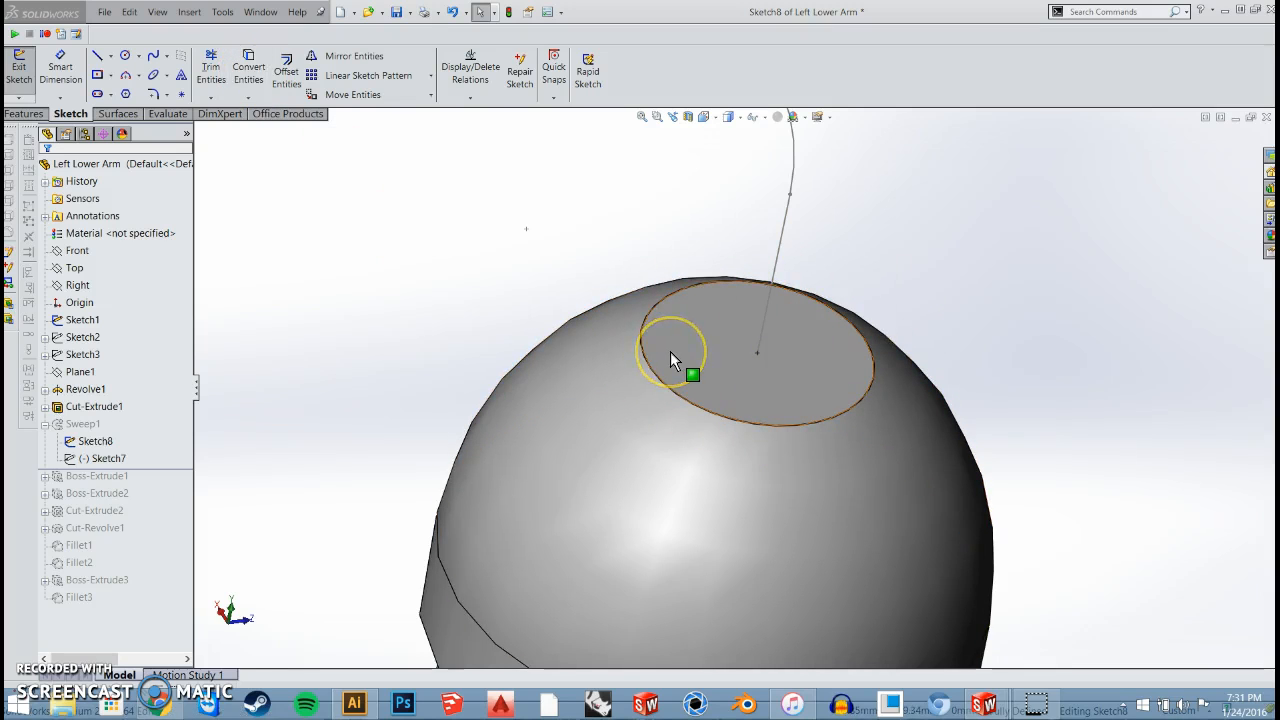
pyautogui.click(95, 441)
pyautogui.click(301, 239)
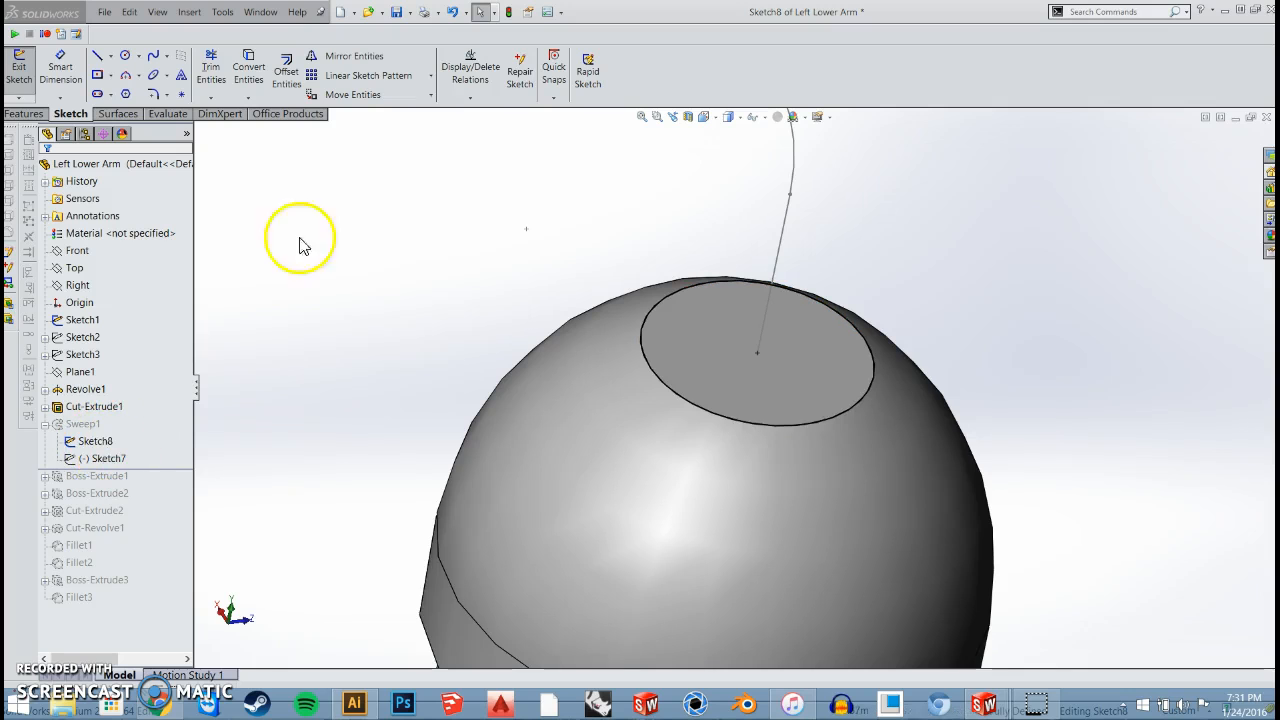
pyautogui.click(513, 13)
# Open Sweep1's path sketch, Sketch7, inspect the path's start point on the dome's flat face, and exit with a rebuild
pyautogui.click(100, 458)
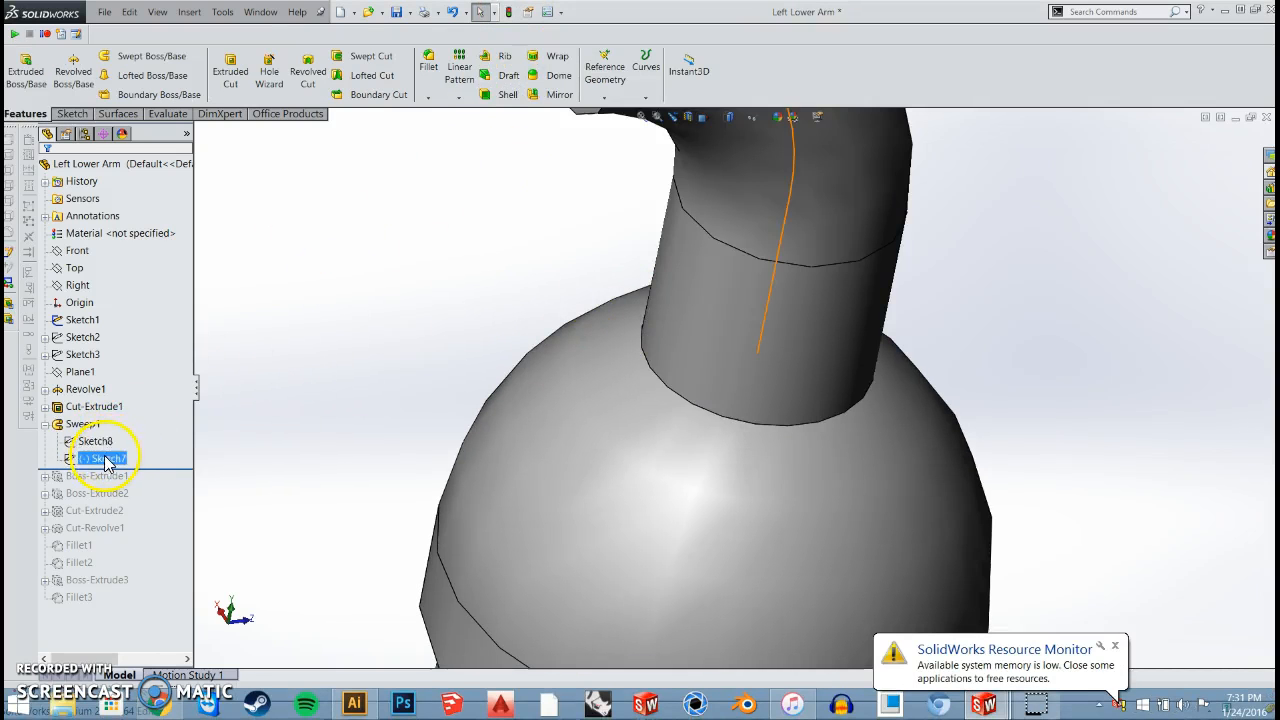
pyautogui.click(115, 421)
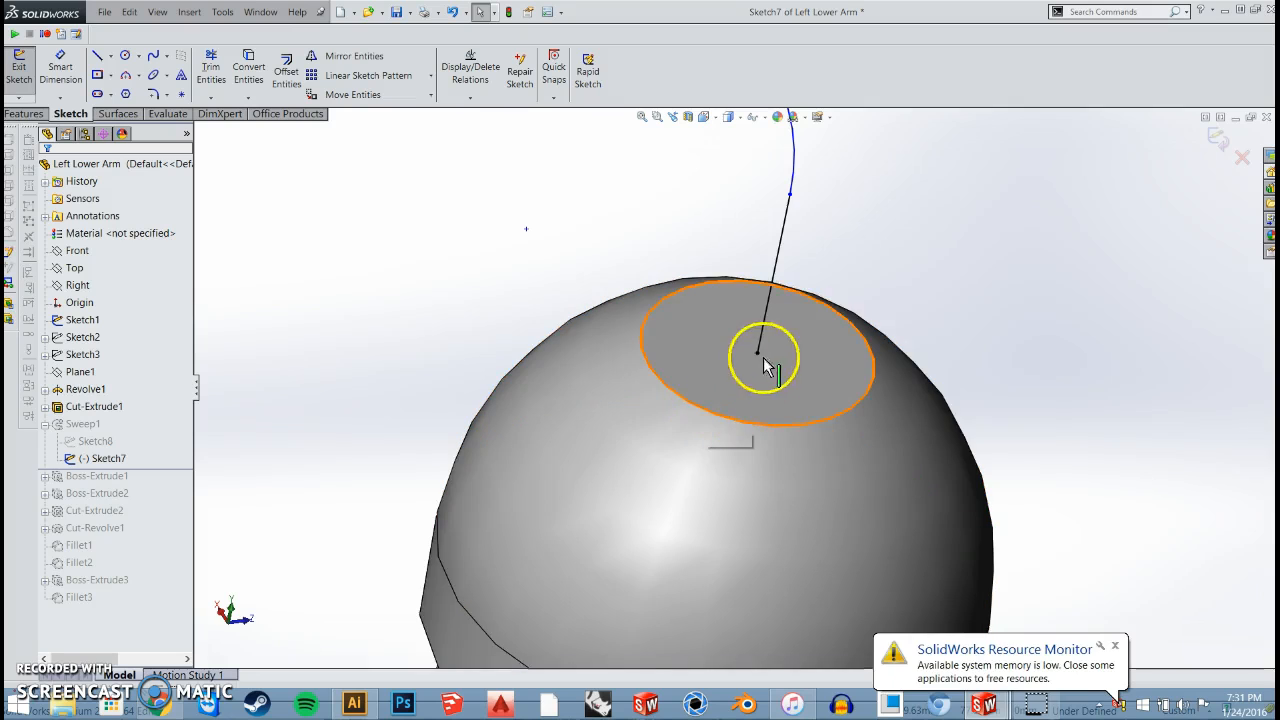
pyautogui.moveTo(812, 234); pyautogui.dragTo(766, 194, button='middle')
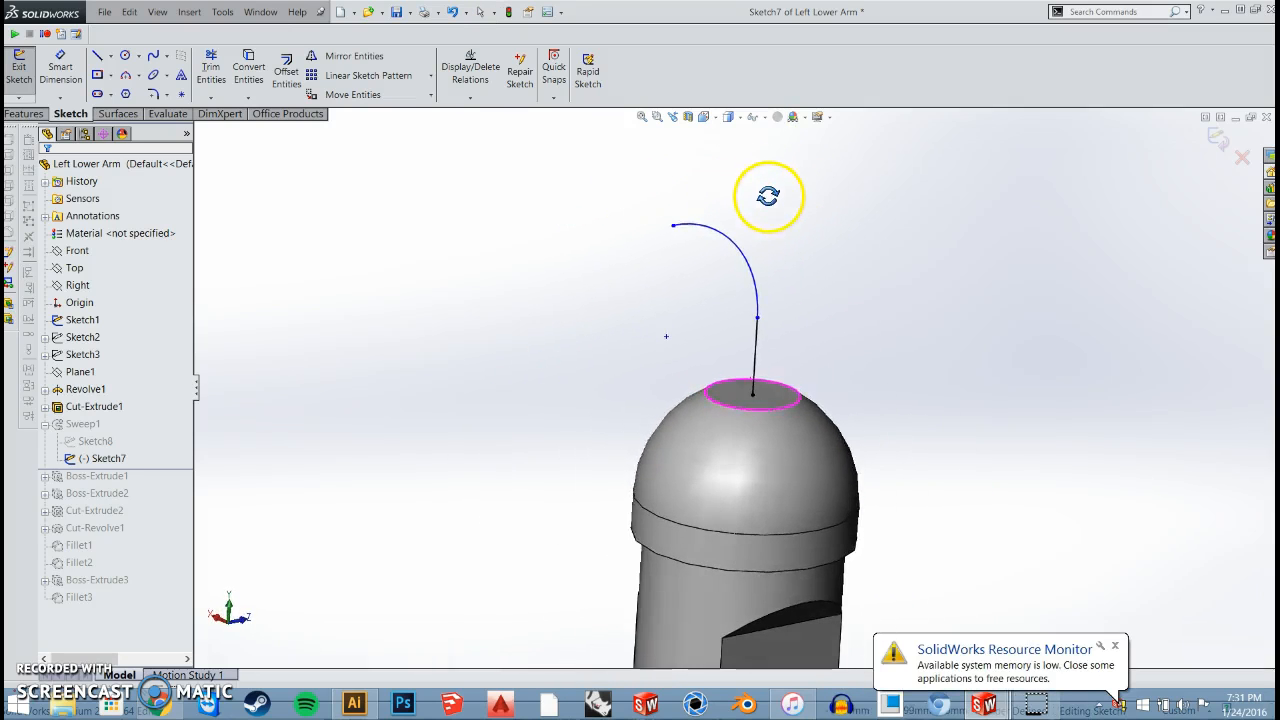
pyautogui.scroll(-3, 750, 395)
pyautogui.click(751, 392)
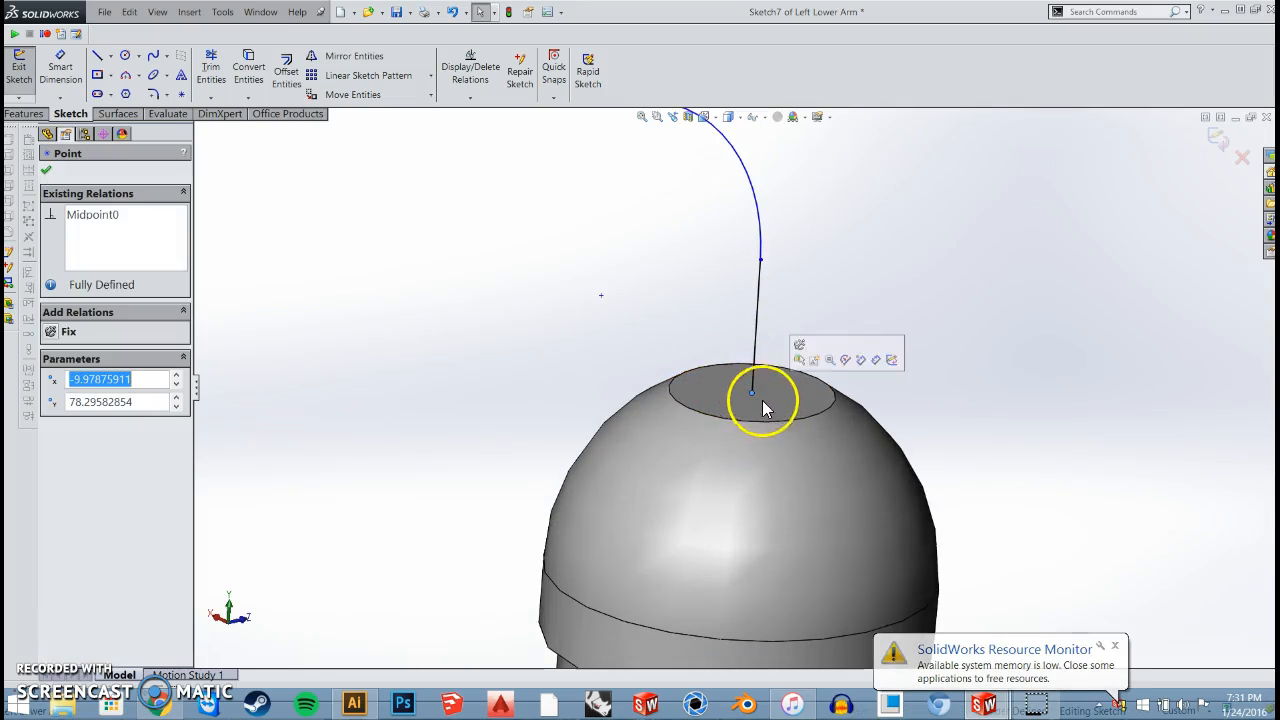
pyautogui.click(350, 313)
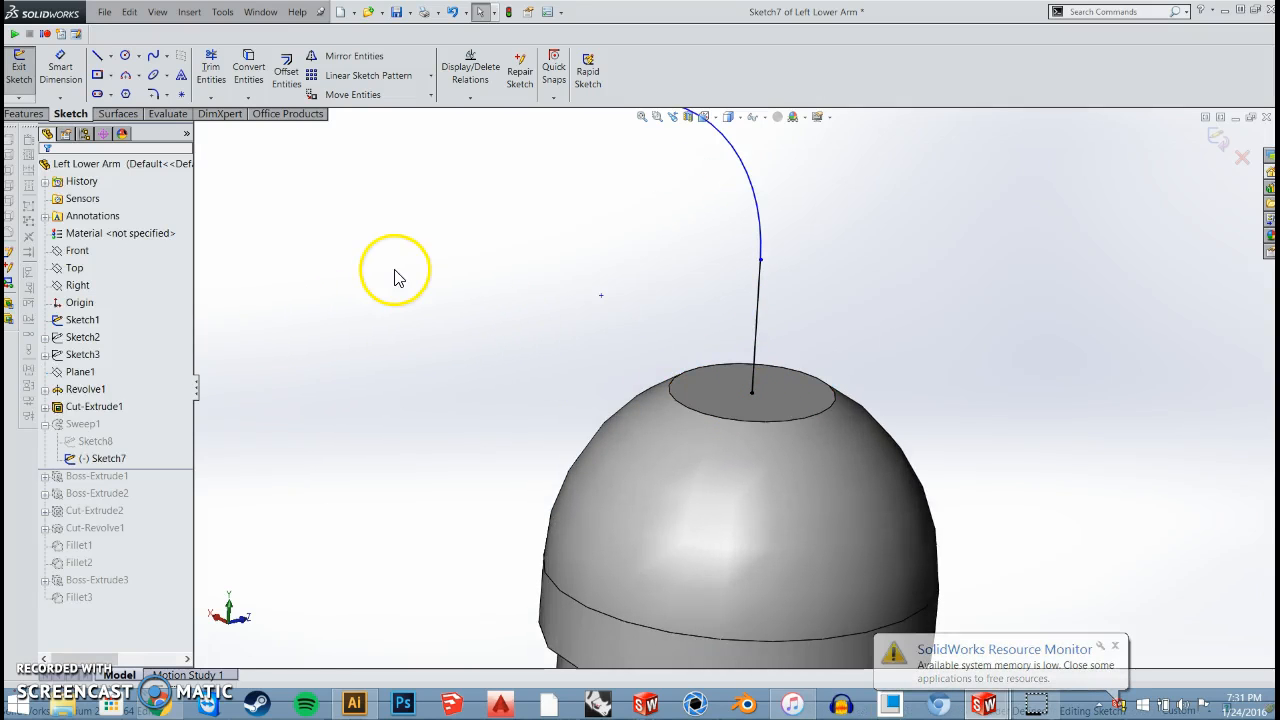
pyautogui.click(510, 12)
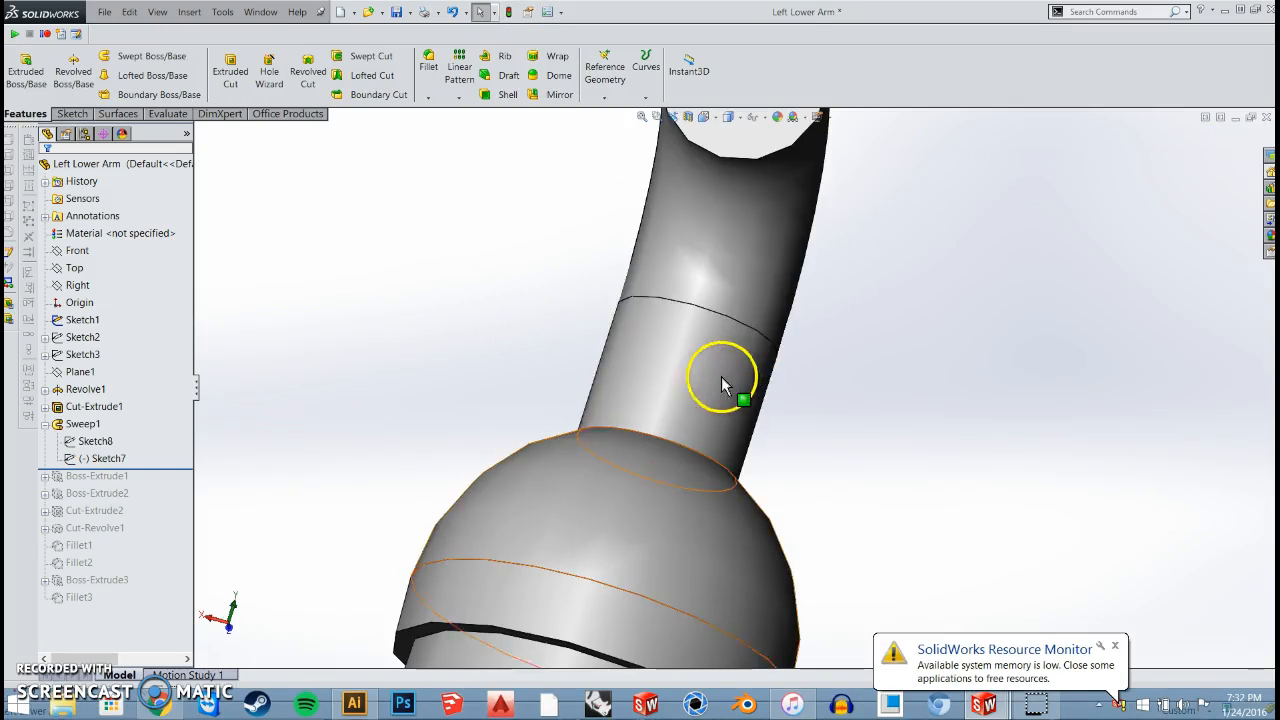
# Open Sweep1's definition and highlight its Sketch8 profile and Sketch7 path on the bent neck
pyautogui.click(85, 424)
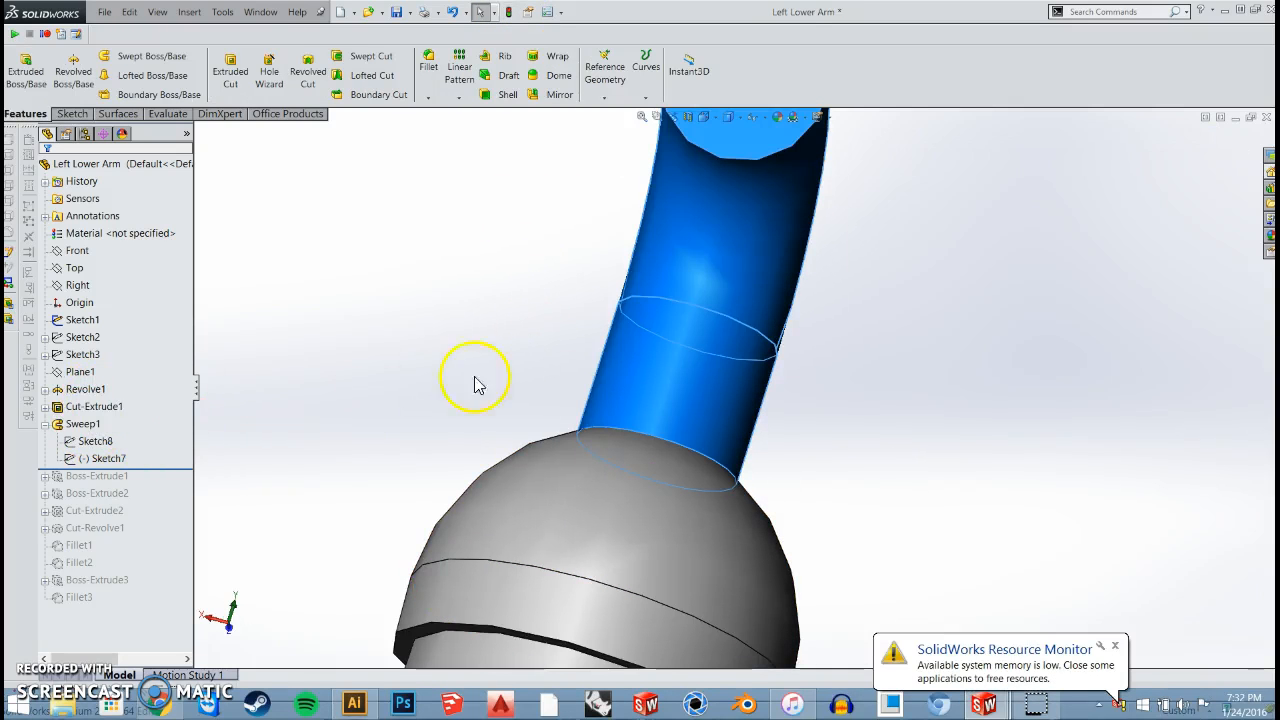
pyautogui.scroll(2, 751, 447)
pyautogui.moveTo(743, 406); pyautogui.dragTo(672, 322, button='middle')
pyautogui.click(118, 214)
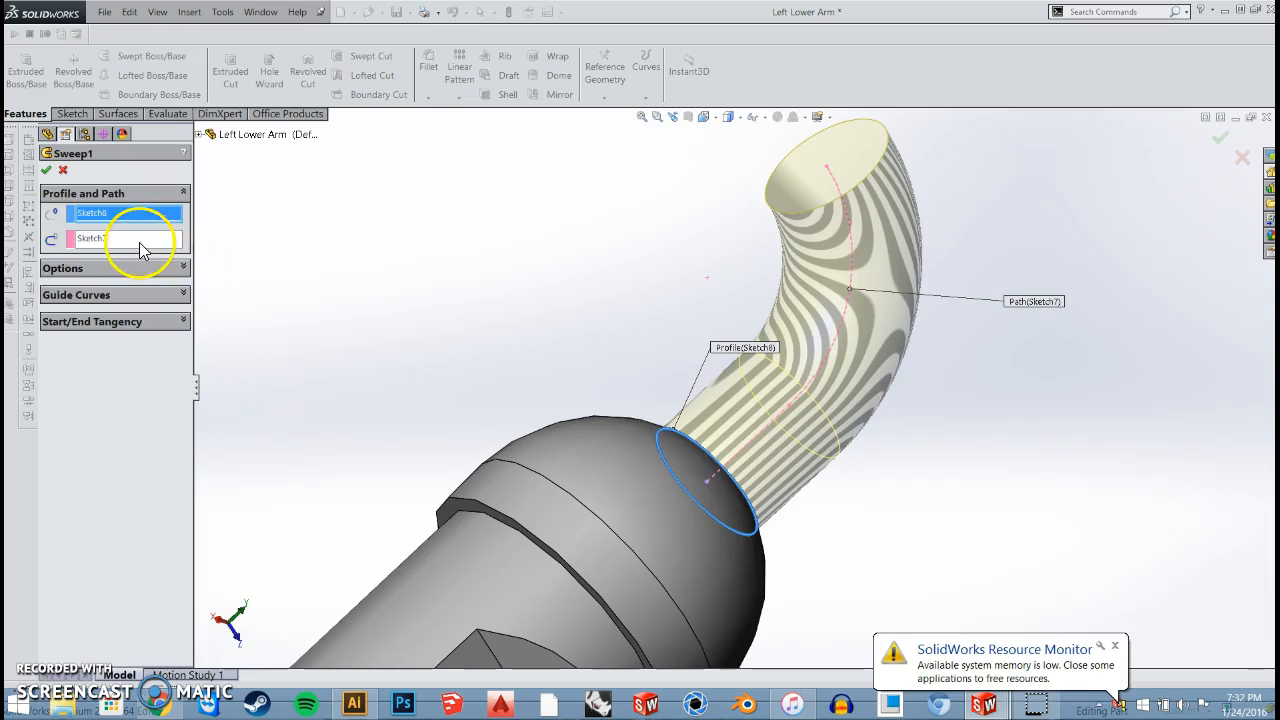
pyautogui.click(140, 244)
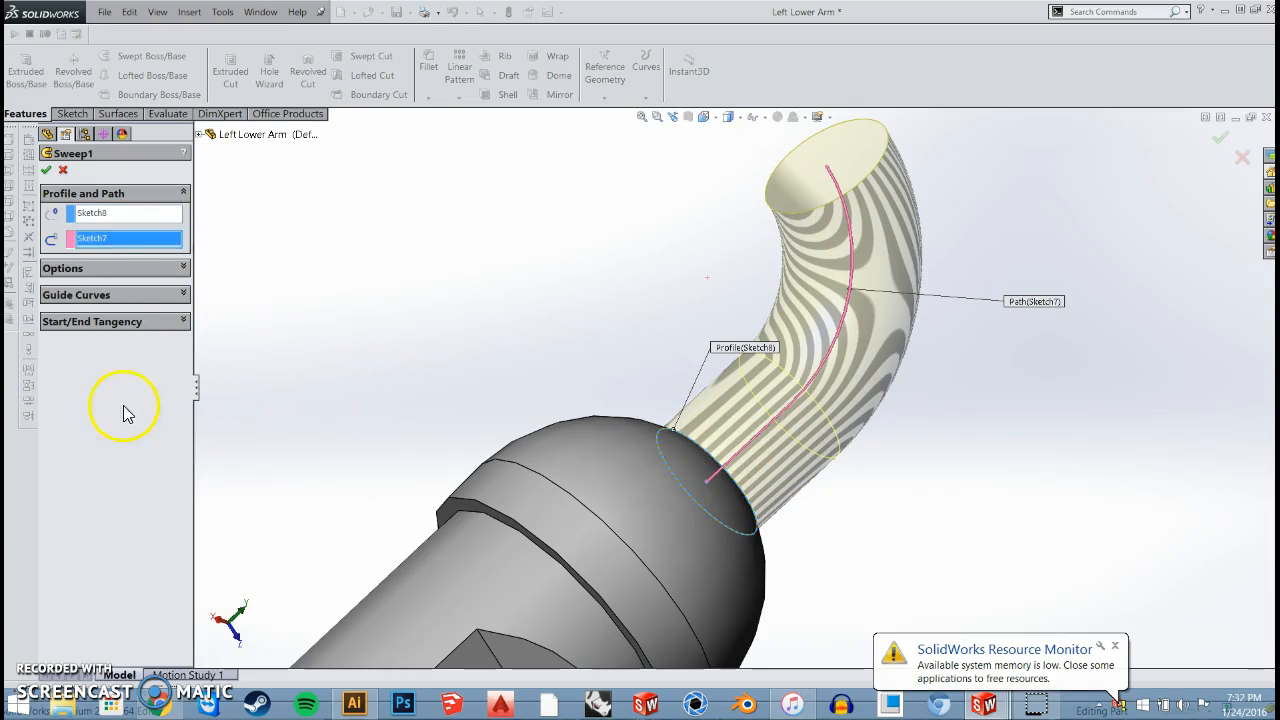
# Review the sweep options and the available orientation/twist types, and accept Sweep1 with Follow Path
pyautogui.click(134, 270)
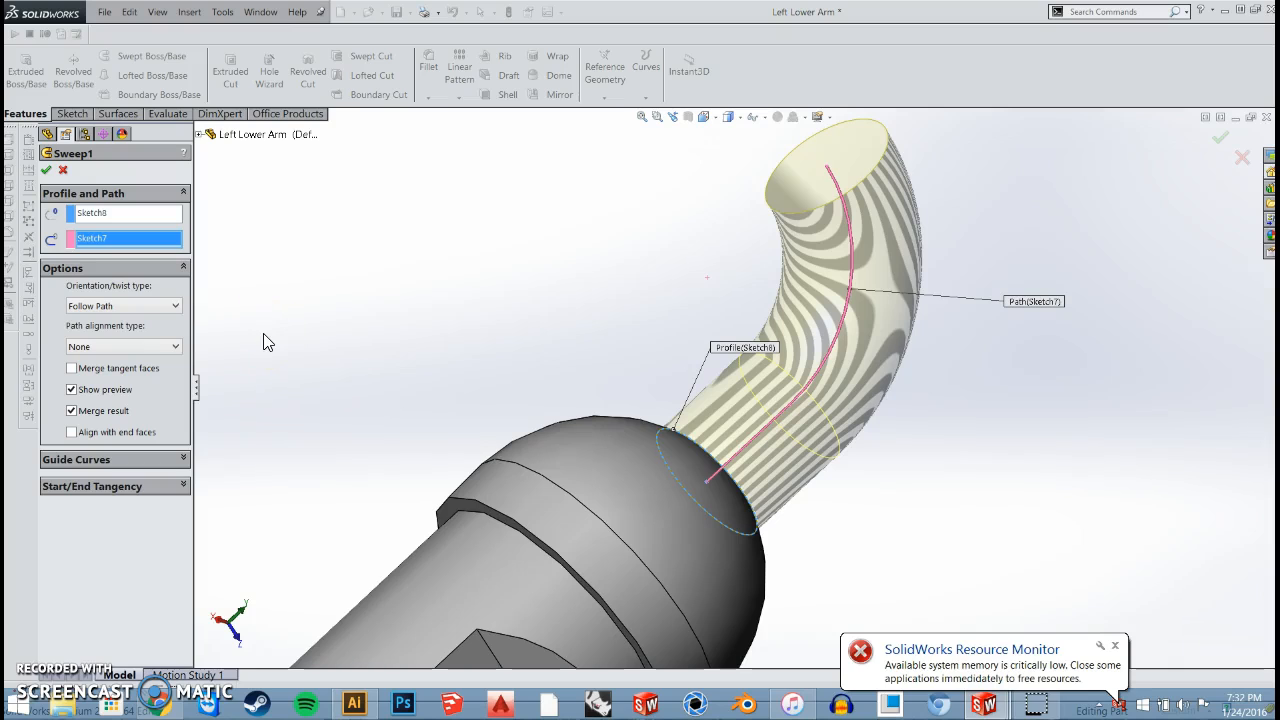
pyautogui.click(168, 306)
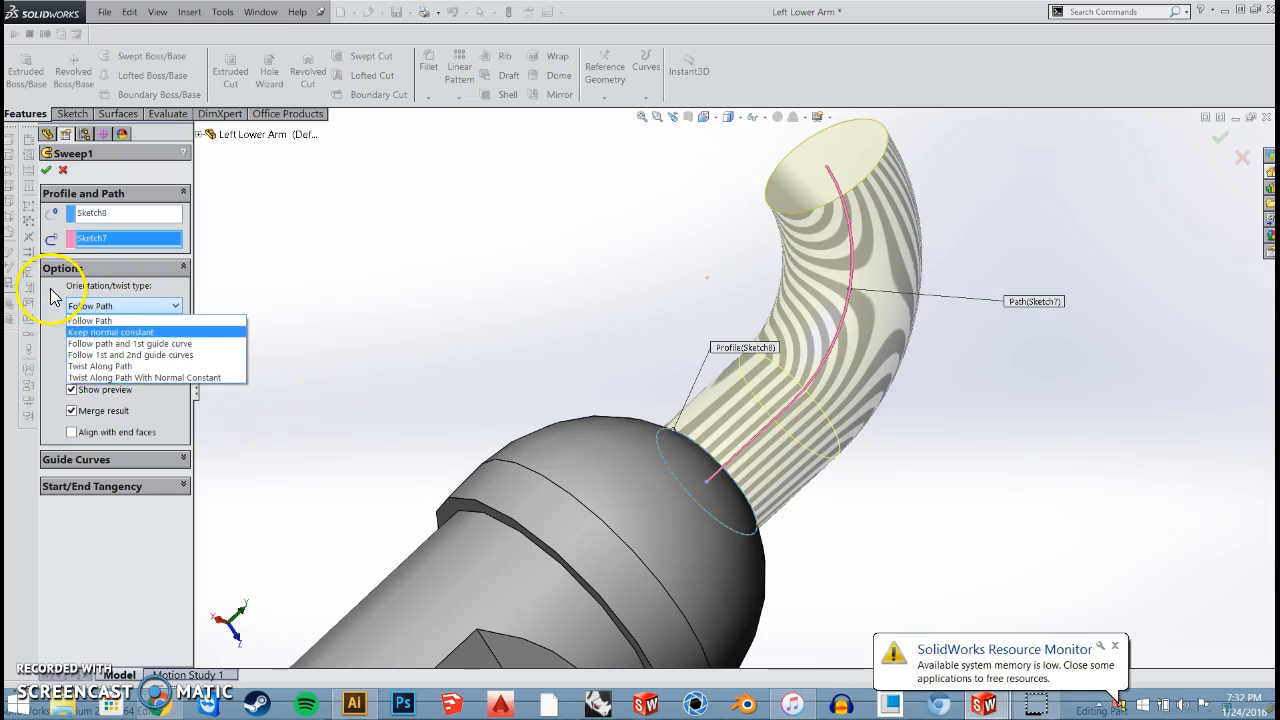
pyautogui.click(82, 306)
pyautogui.click(152, 312)
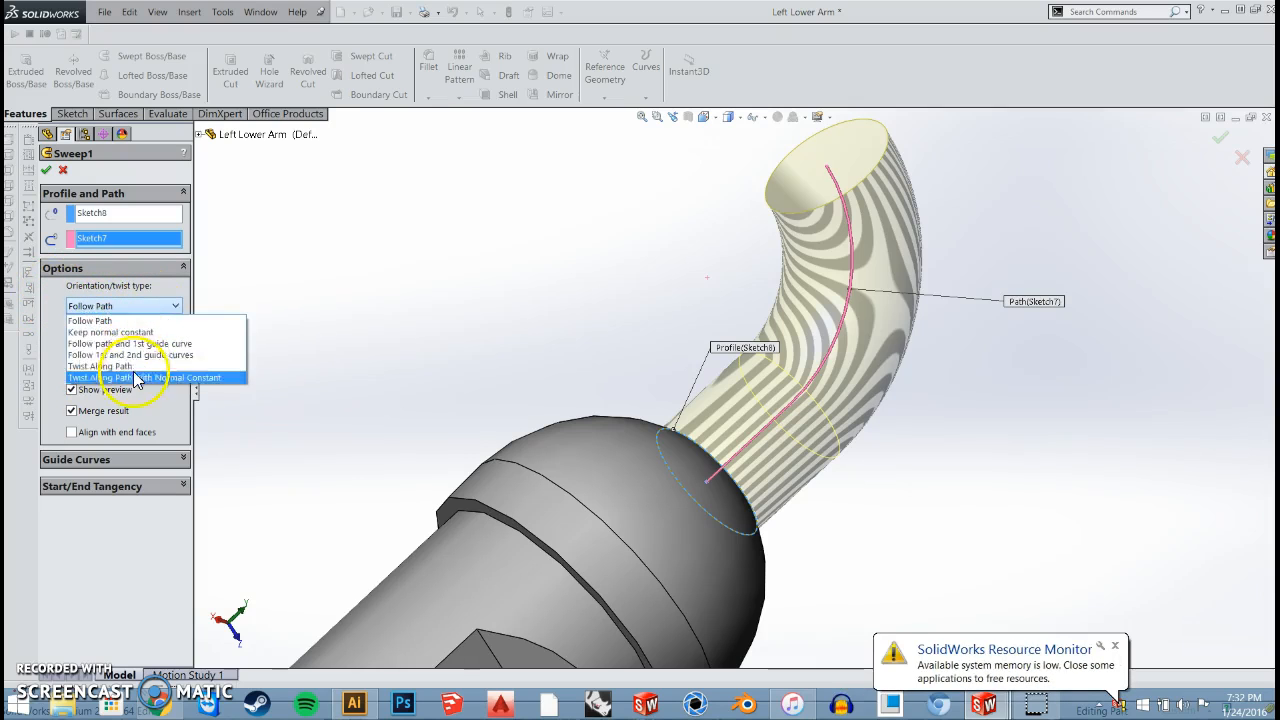
pyautogui.click(70, 307)
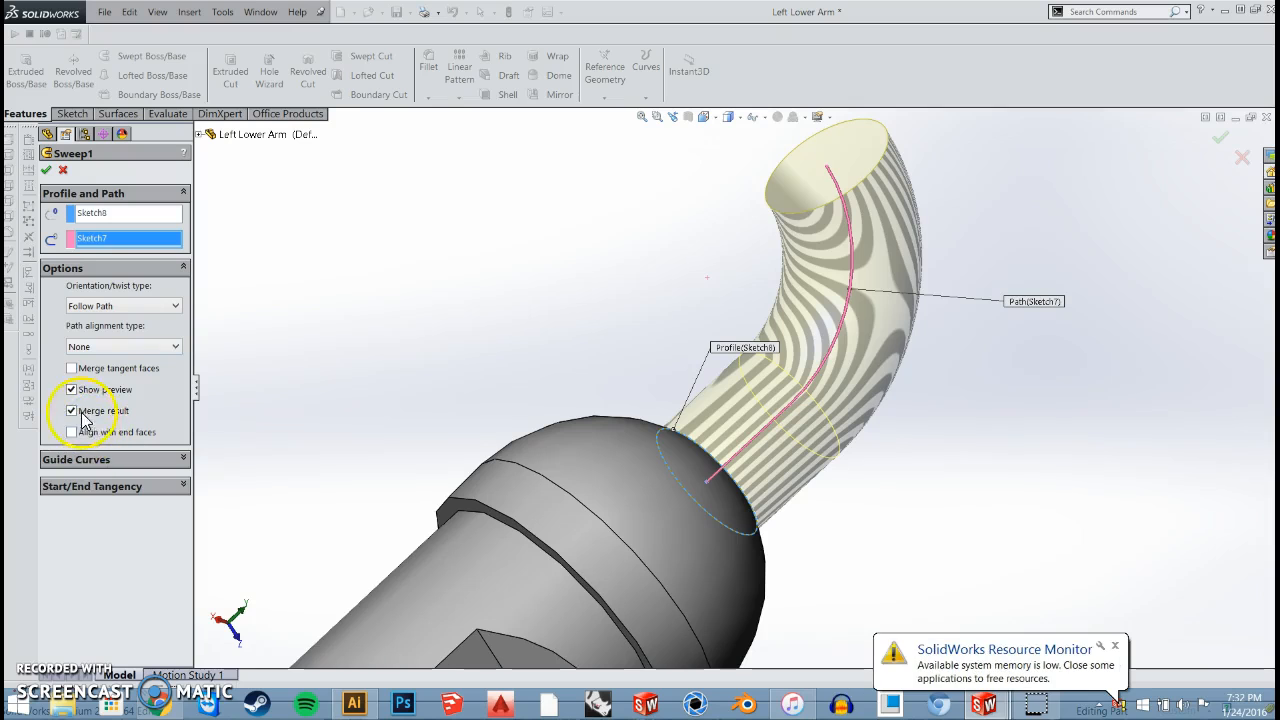
pyautogui.click(47, 171)
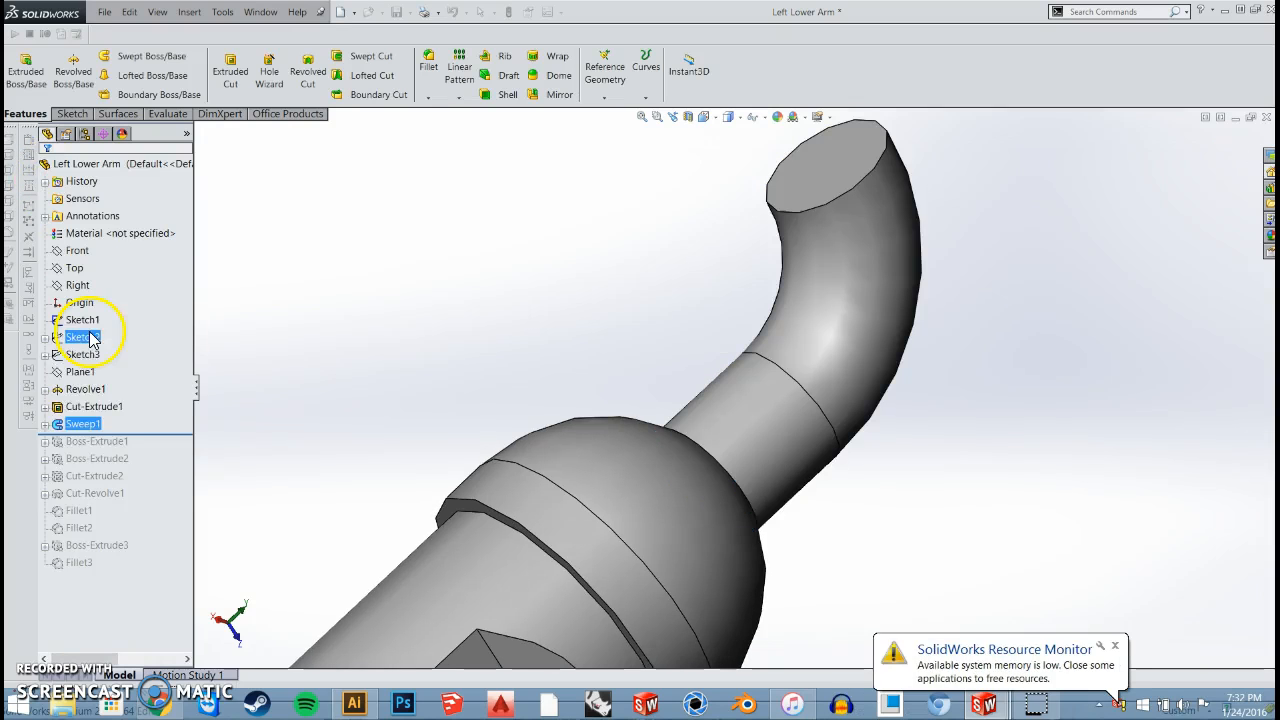
# Roll the feature history forward to include Boss-Extrude1, and further to include Boss-Extrude2
pyautogui.scroll(8, 529, 423)
pyautogui.moveTo(509, 457); pyautogui.dragTo(266, 410, button='middle')
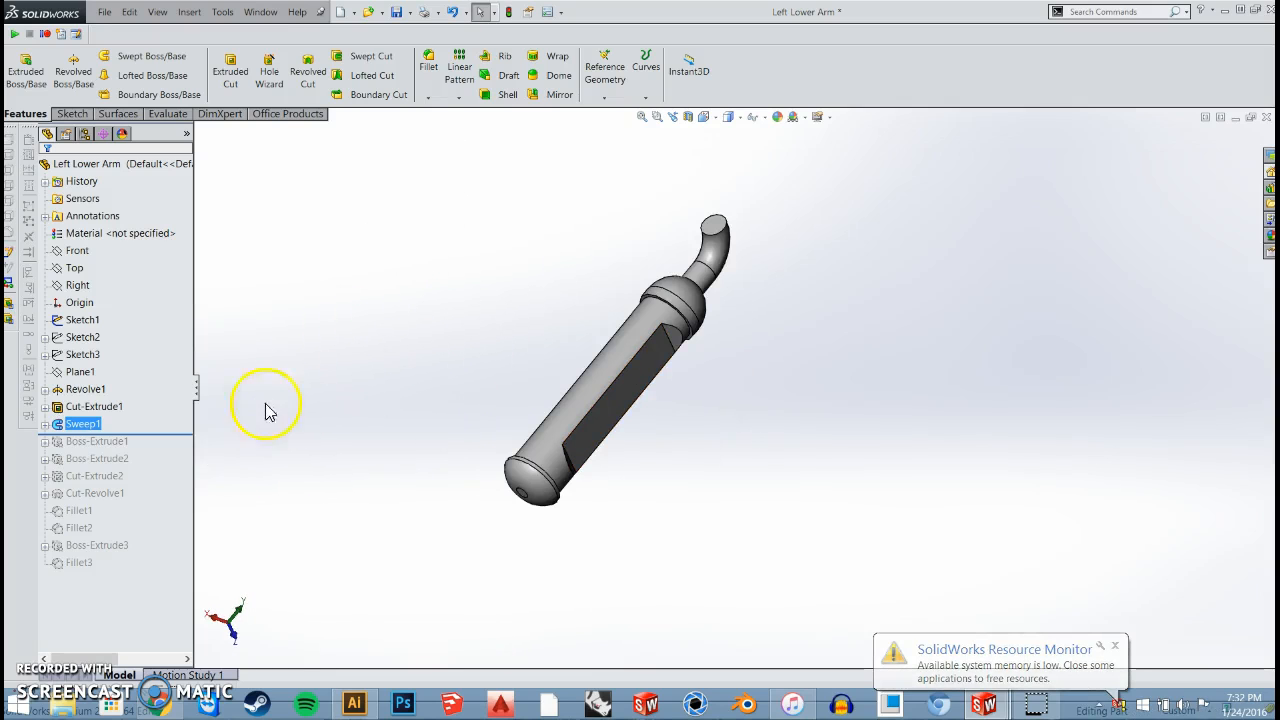
pyautogui.moveTo(186, 433); pyautogui.dragTo(178, 464)
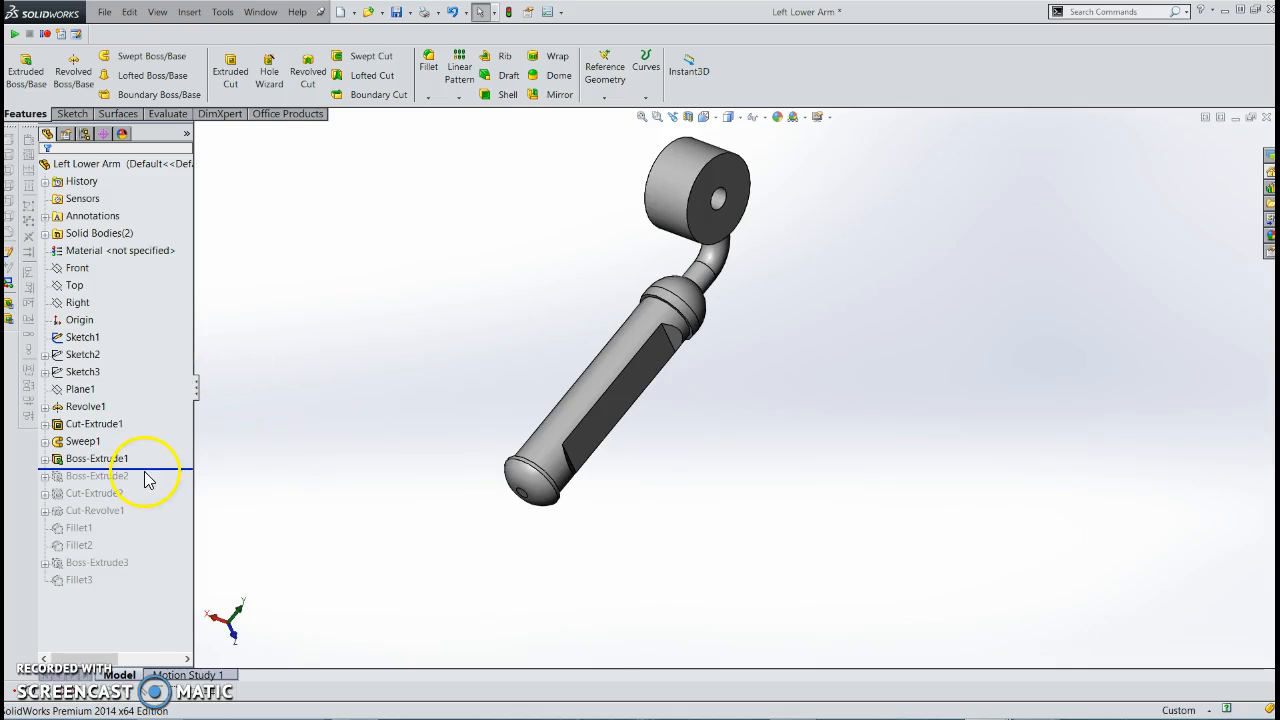
pyautogui.moveTo(153, 469); pyautogui.dragTo(149, 486)
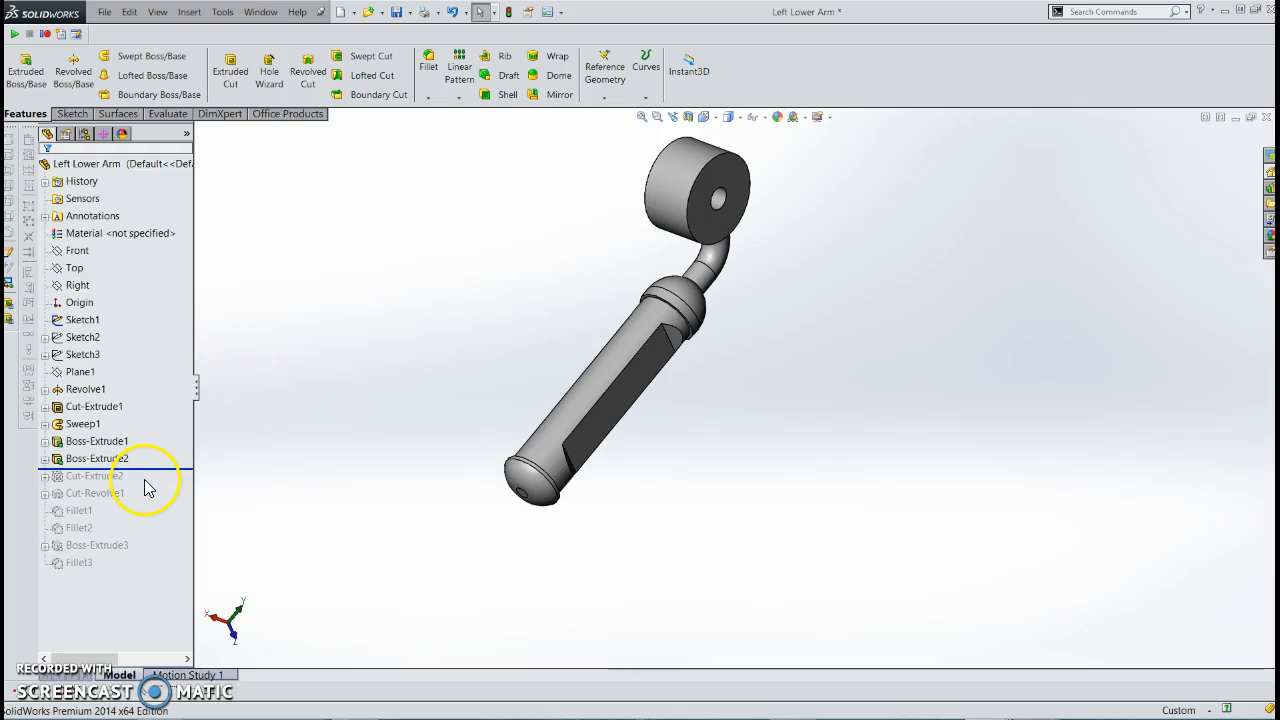
# Roll the history back to just before Boss-Extrude2 and inspect the round hub from the side
pyautogui.moveTo(453, 462); pyautogui.dragTo(358, 460, button='middle')
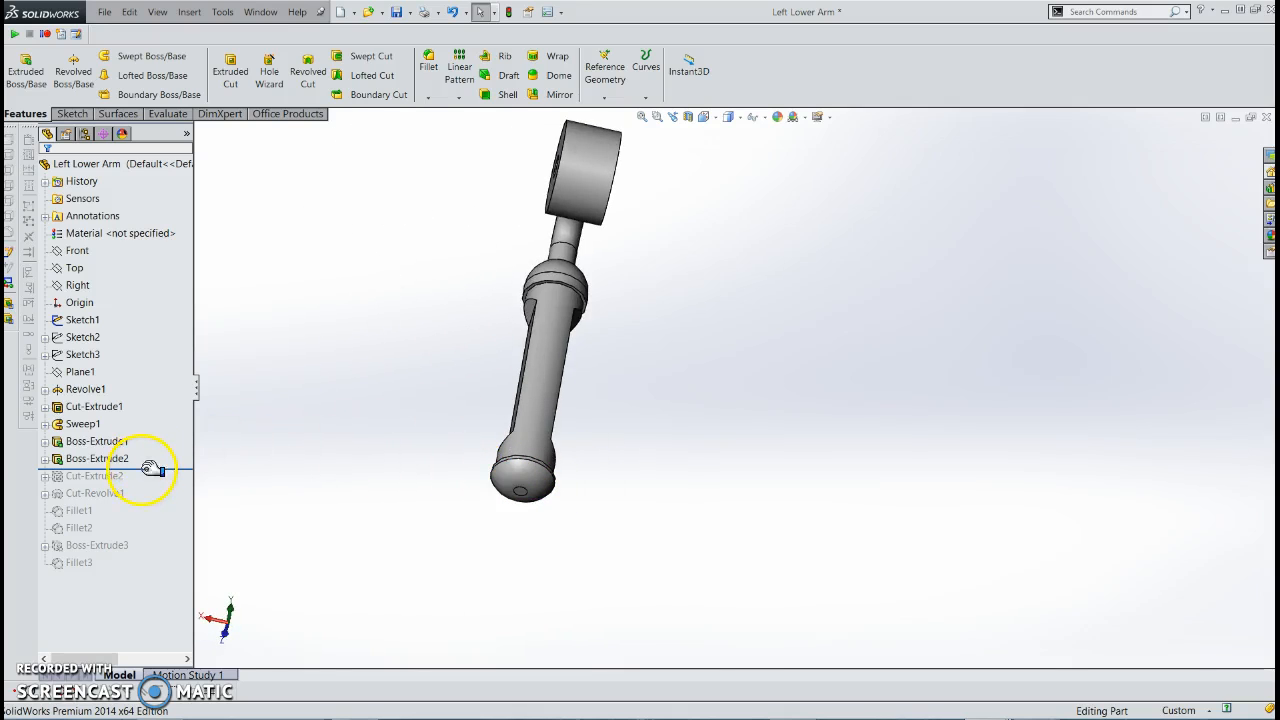
pyautogui.moveTo(150, 471); pyautogui.dragTo(160, 468)
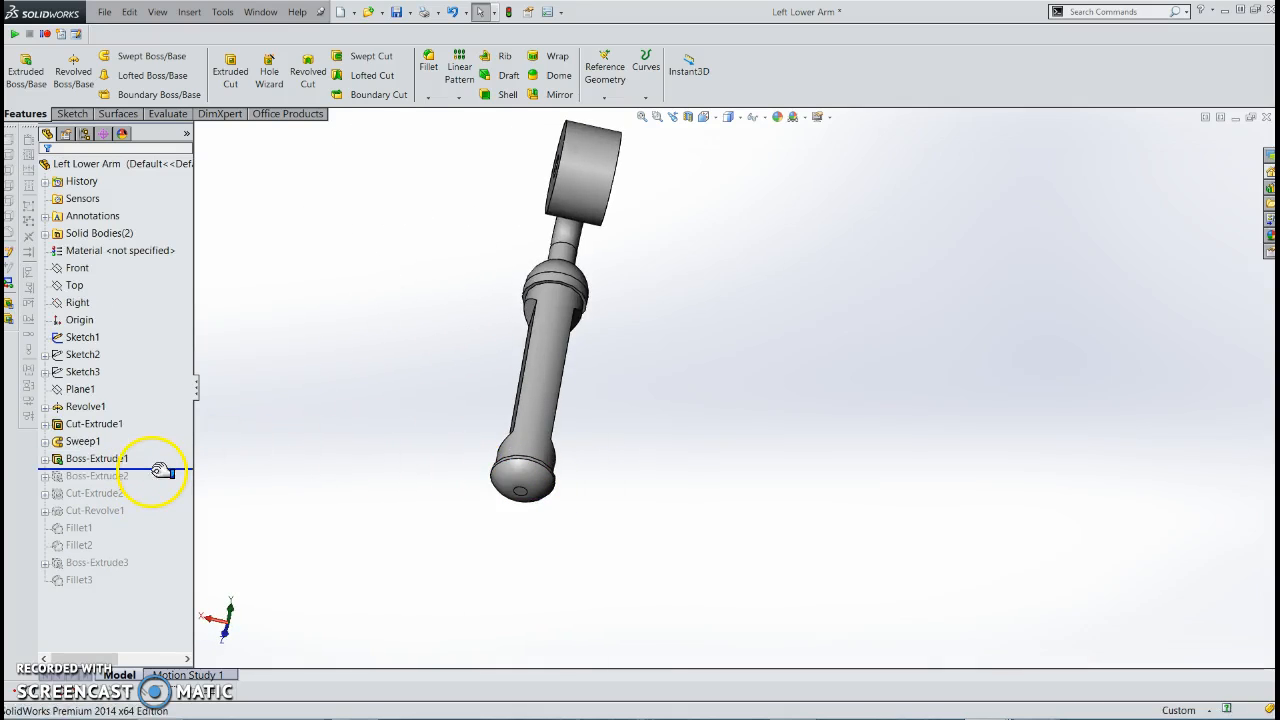
pyautogui.moveTo(491, 354); pyautogui.dragTo(440, 372, button='middle')
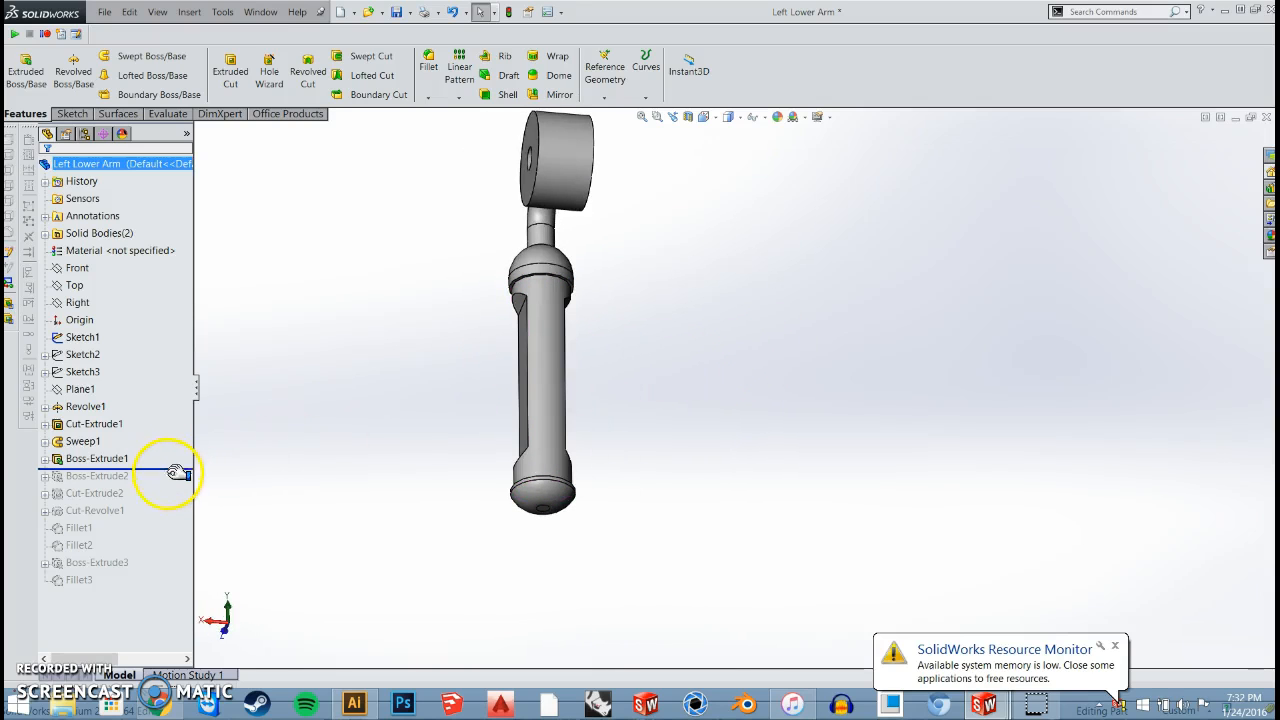
# Roll the feature history forward to include Cut-Extrude2, inspect the split hub, and roll further to include Cut-Revolve1
pyautogui.moveTo(168, 480); pyautogui.dragTo(144, 486)
pyautogui.moveTo(563, 157); pyautogui.dragTo(530, 226, button='middle')
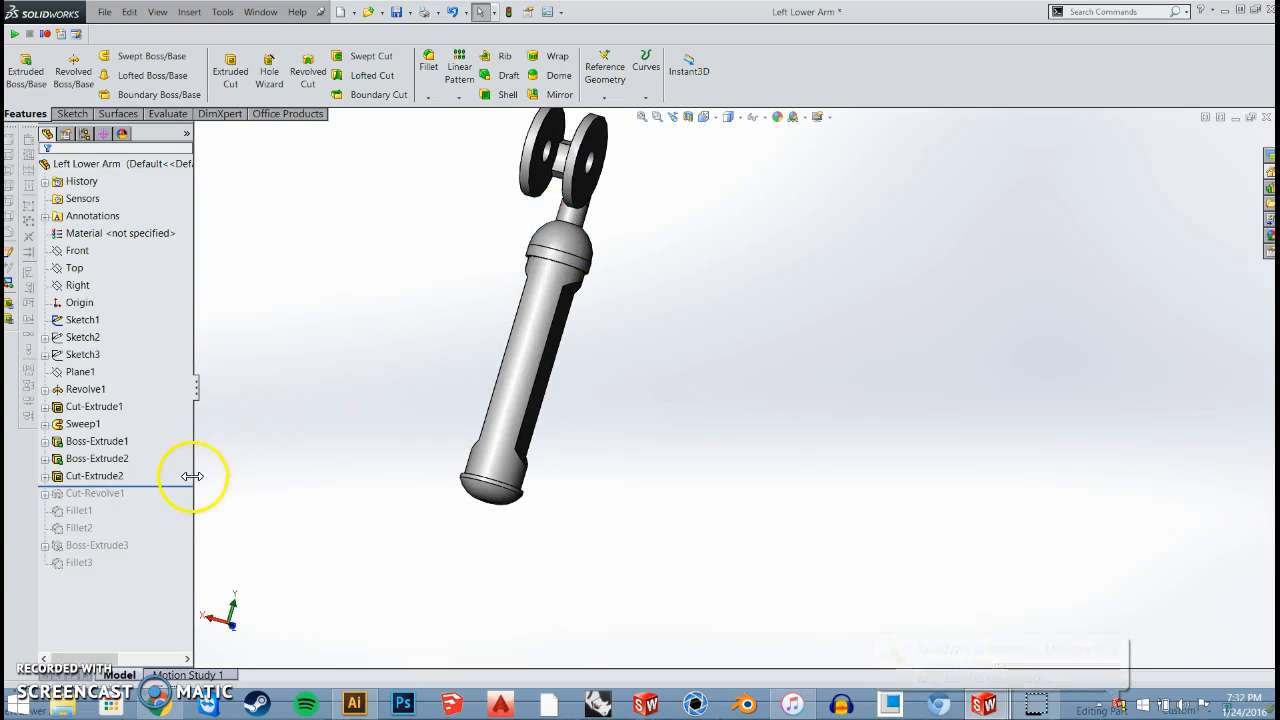
pyautogui.moveTo(184, 488); pyautogui.dragTo(171, 502)
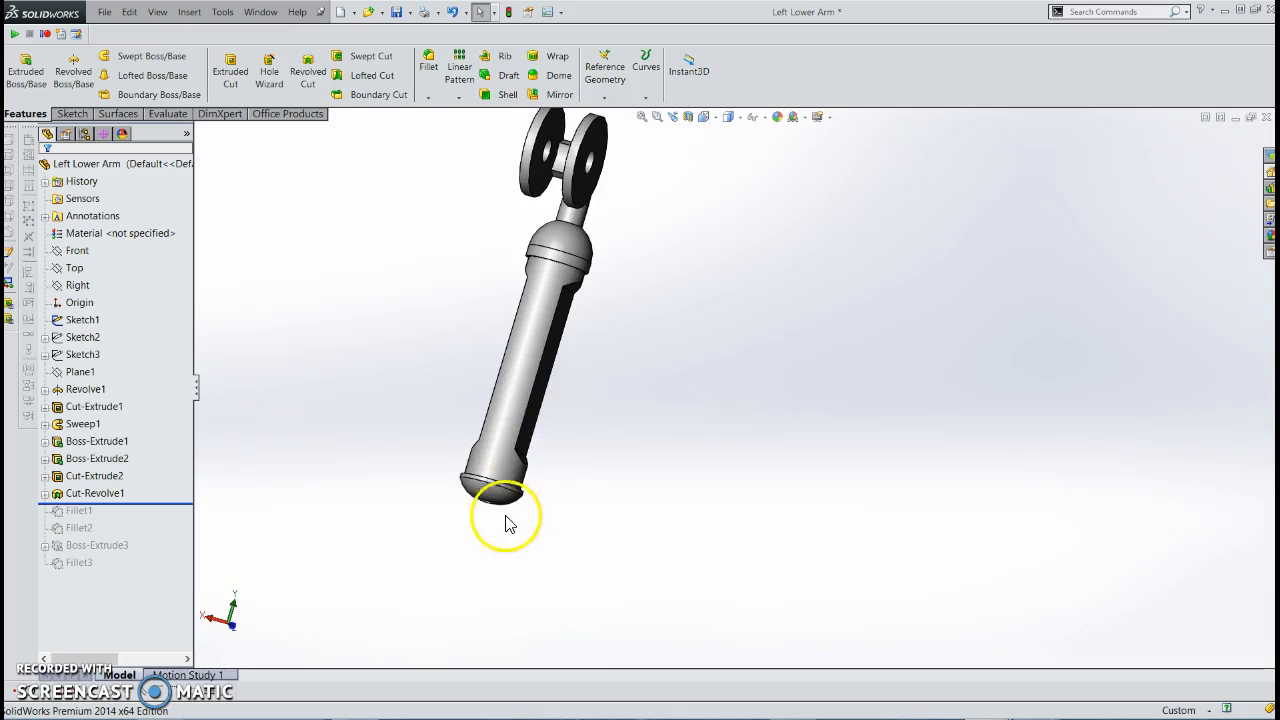
# Inspect the spherical recess cut by Cut-Revolve1 in the arm's lower domed end
pyautogui.scroll(-3, 640, 475)
pyautogui.scroll(-2, 571, 509)
pyautogui.moveTo(571, 509); pyautogui.dragTo(690, 280, button='middle')
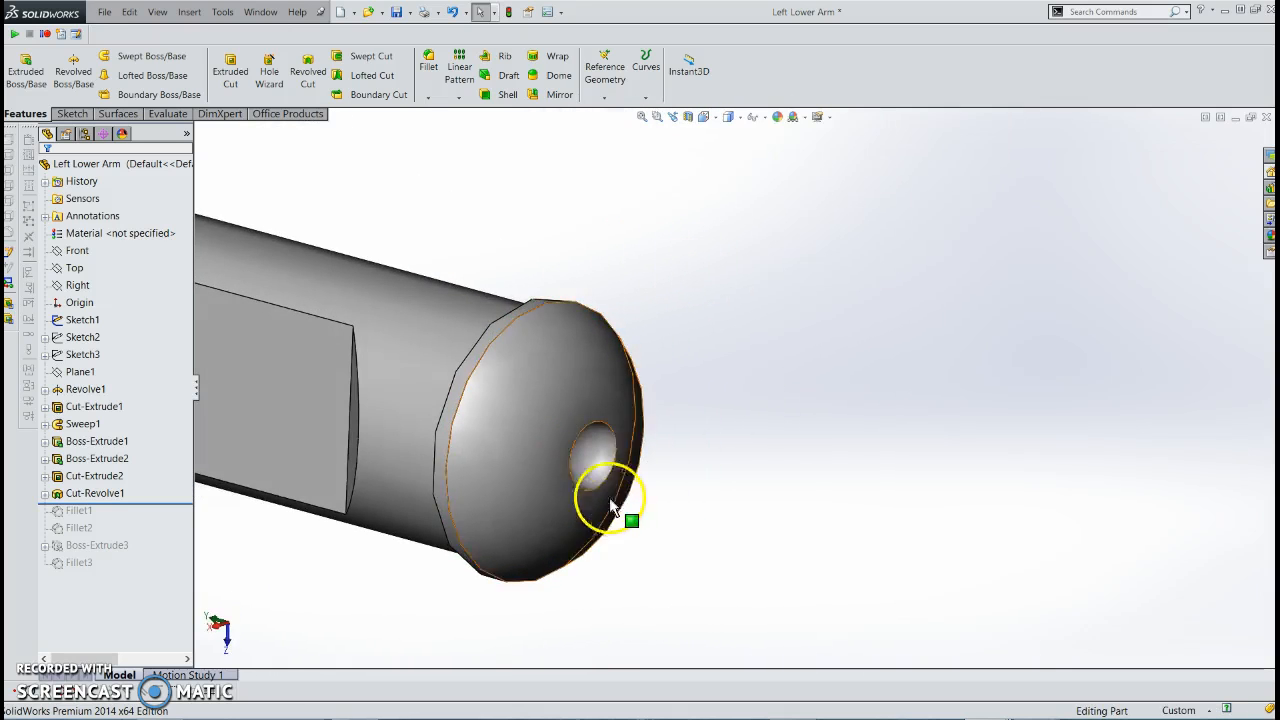
pyautogui.click(668, 476)
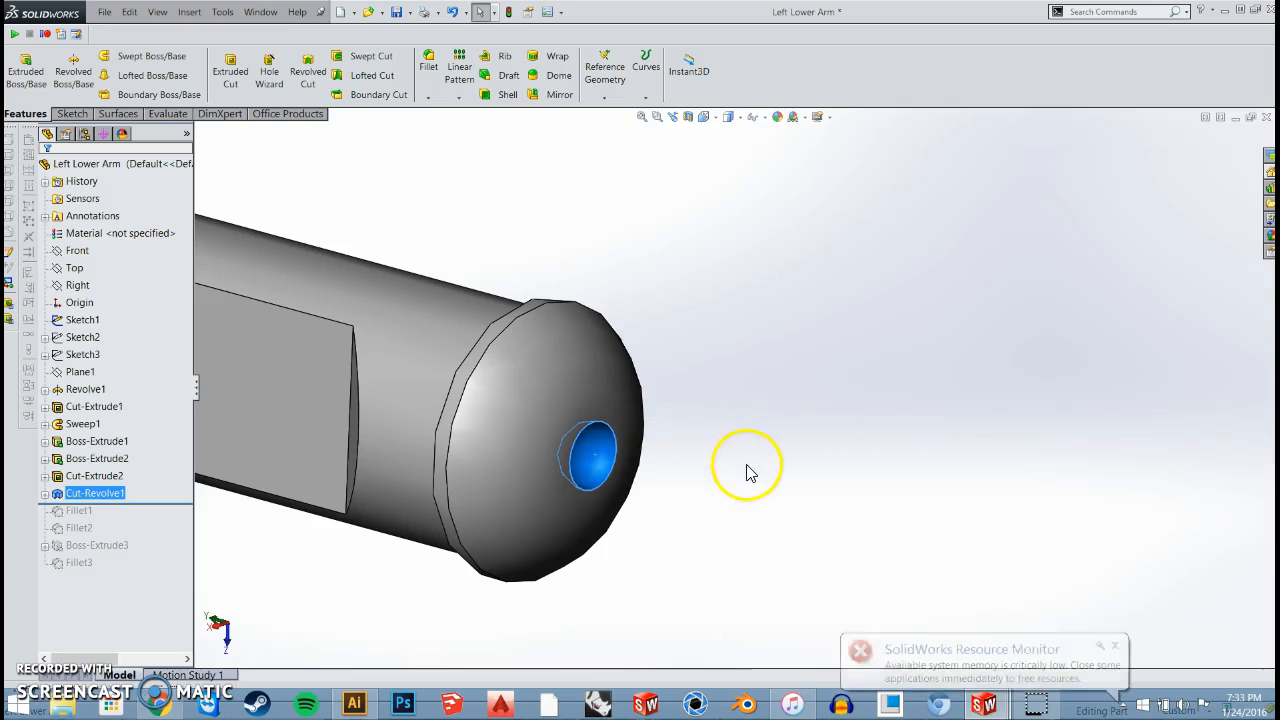
pyautogui.scroll(5, 749, 471)
pyautogui.moveTo(533, 288); pyautogui.dragTo(648, 346, button='middle')
pyautogui.scroll(-8, 668, 484)
pyautogui.click(746, 363)
# Open Cut-Revolve1's Sketch12, examine its half-circle profile over the recess, and exit the sketch with a rebuild
pyautogui.click(45, 494)
pyautogui.click(88, 511)
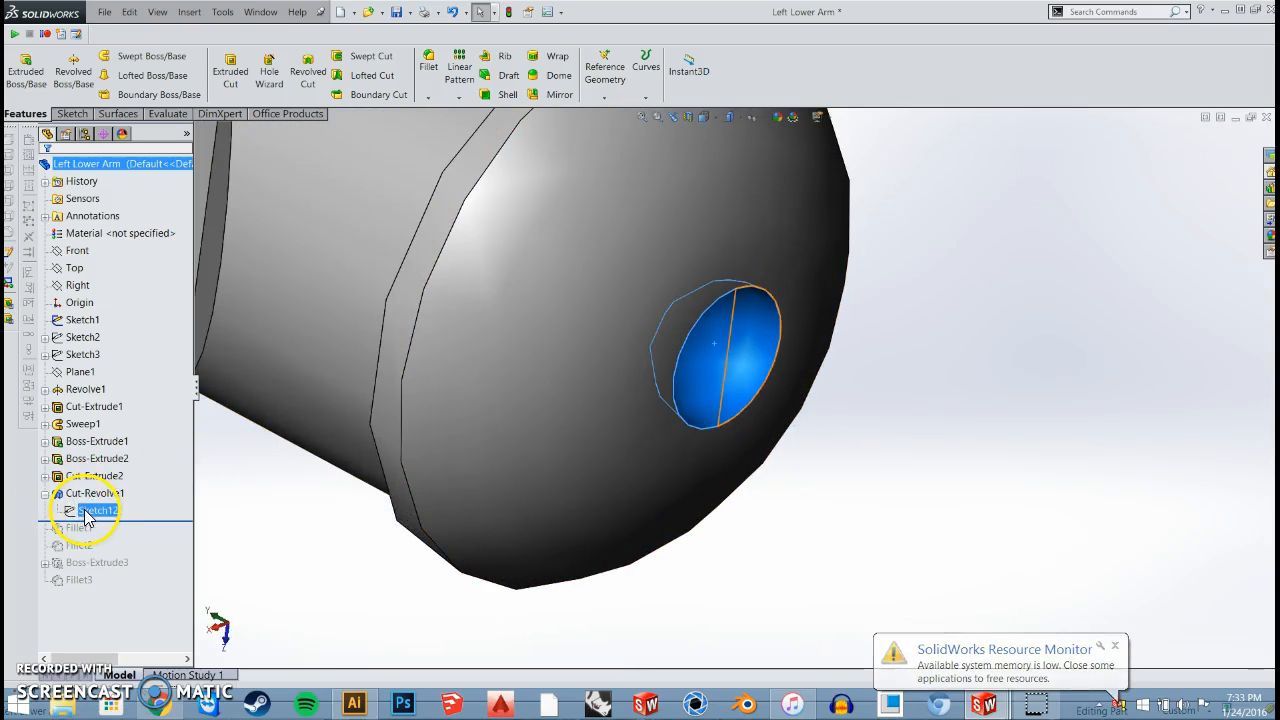
pyautogui.click(95, 474)
pyautogui.moveTo(743, 363)
pyautogui.mouseDown(button='middle')
pyautogui.moveTo(668, 340)
pyautogui.moveTo(670, 252)
pyautogui.mouseUp(button='middle')
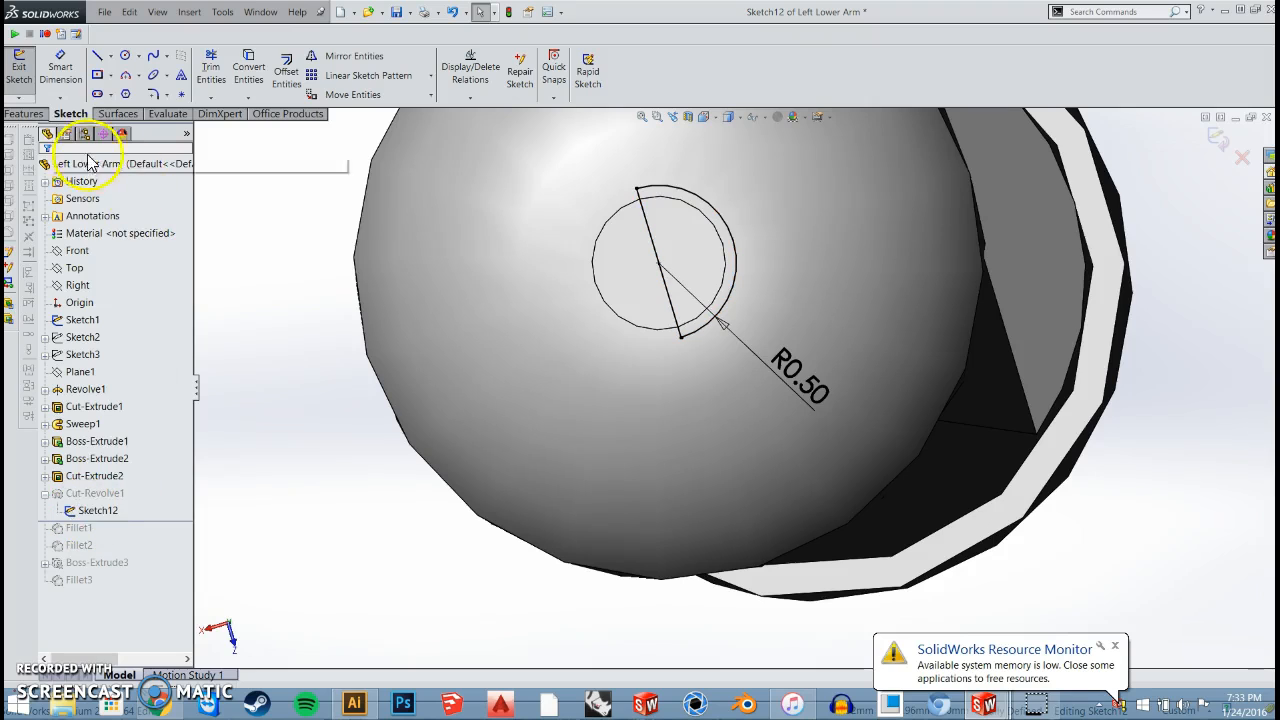
pyautogui.click(36, 116)
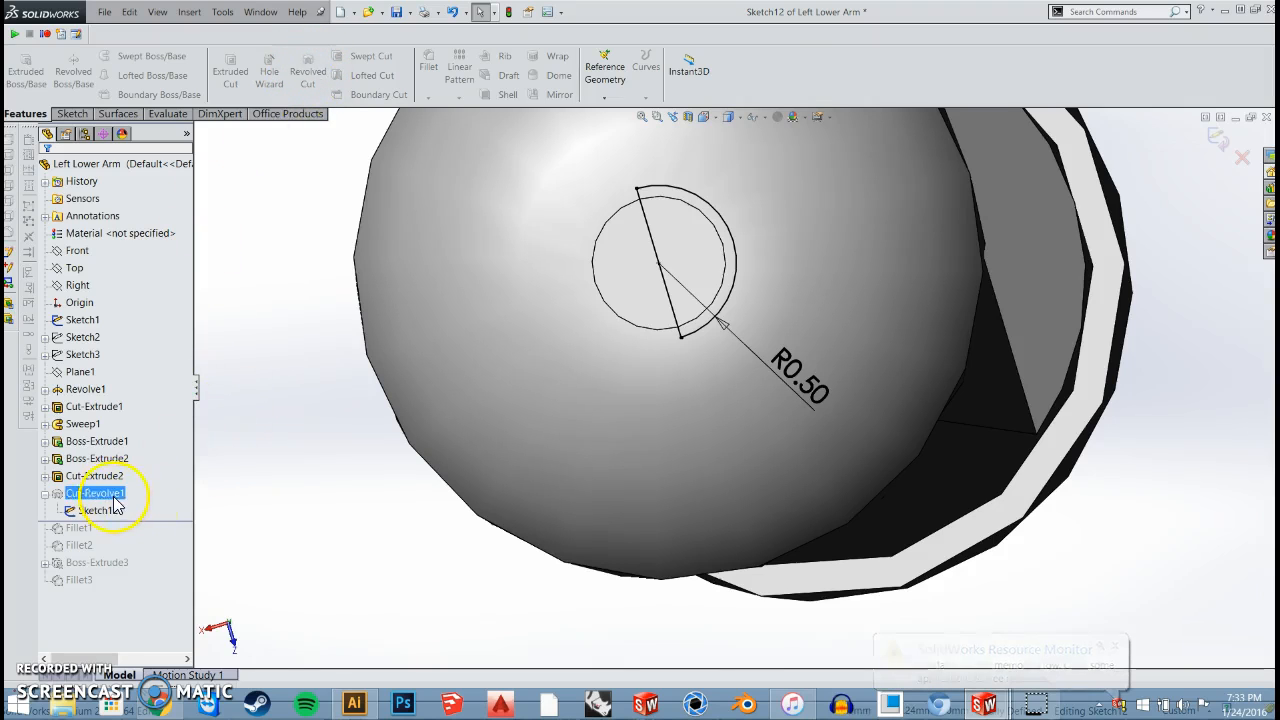
pyautogui.click(506, 12)
# Open Cut-Revolve1's definition, examine its 360-degree revolve about Line1, and accept it unchanged
pyautogui.click(96, 494)
pyautogui.click(112, 456)
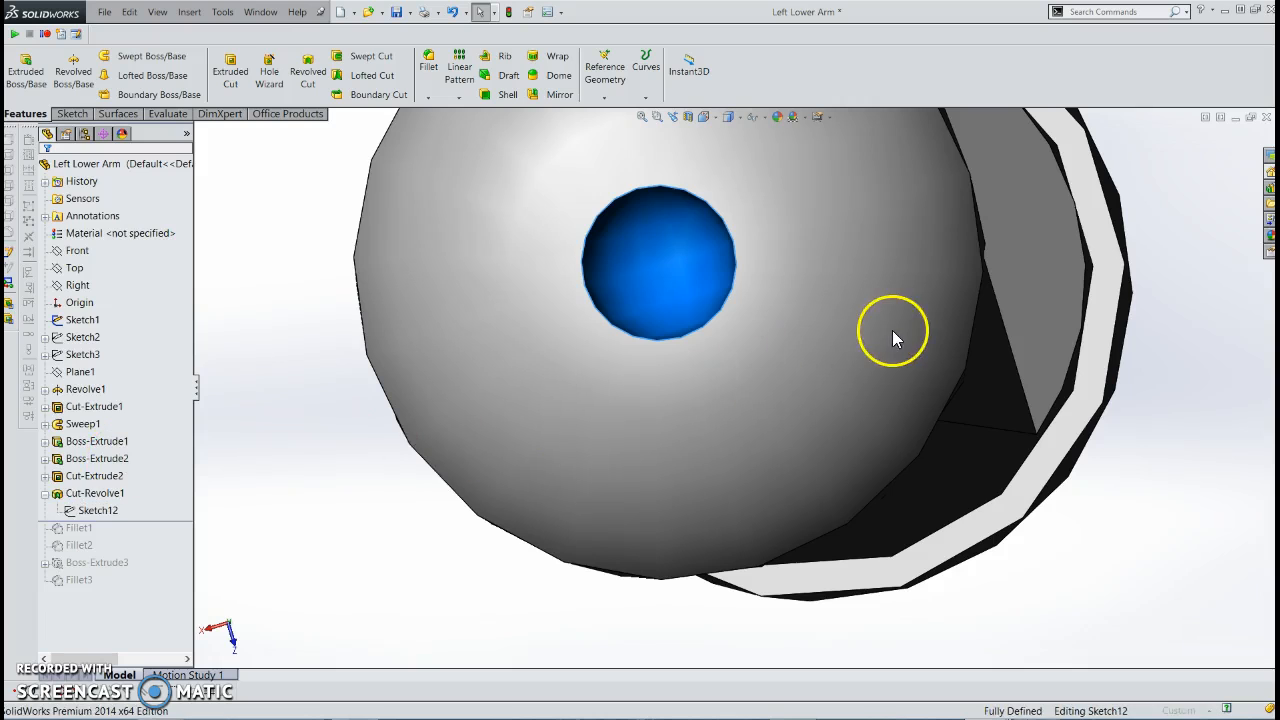
pyautogui.moveTo(720, 275)
pyautogui.mouseDown(button='middle')
pyautogui.moveTo(834, 322)
pyautogui.moveTo(823, 277)
pyautogui.moveTo(680, 251)
pyautogui.moveTo(651, 266)
pyautogui.mouseUp(button='middle')
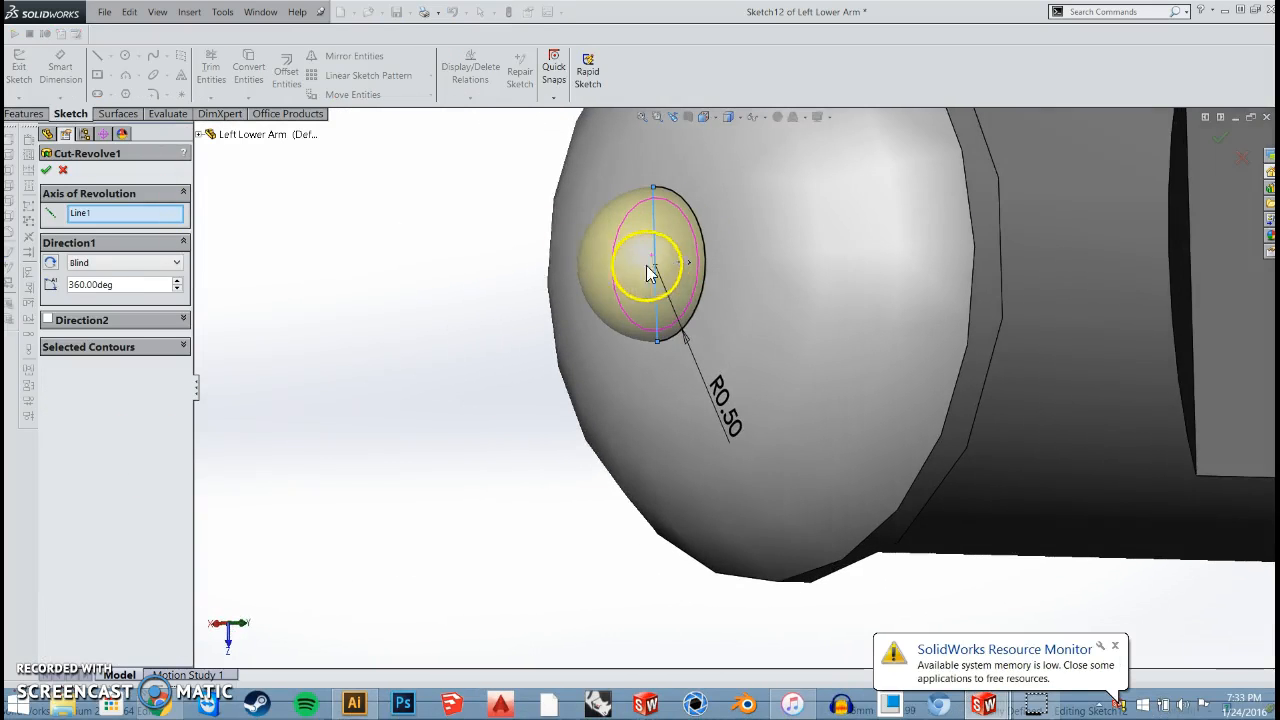
pyautogui.click(42, 170)
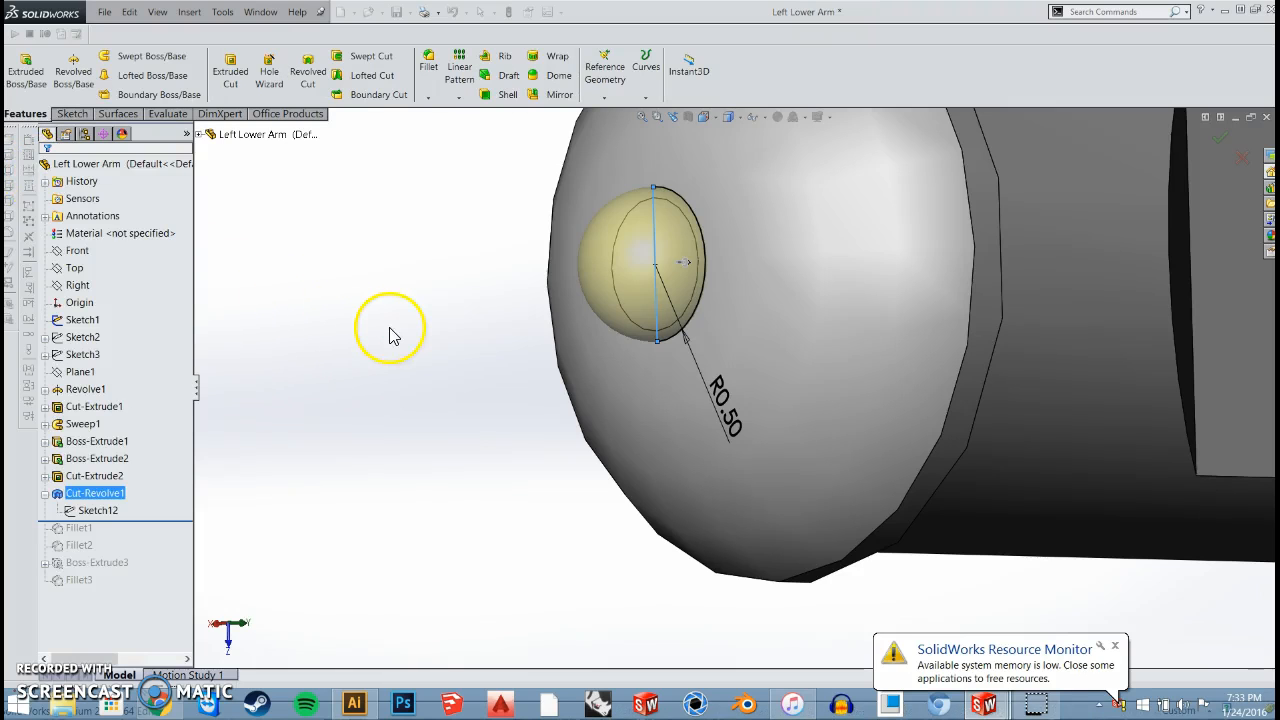
# Roll the feature history forward to include Fillet1 and Fillet2, and inspect the rounded edges along the arm and forked end
pyautogui.scroll(2, 745, 440)
pyautogui.scroll(2, 738, 435)
pyautogui.click(79, 528)
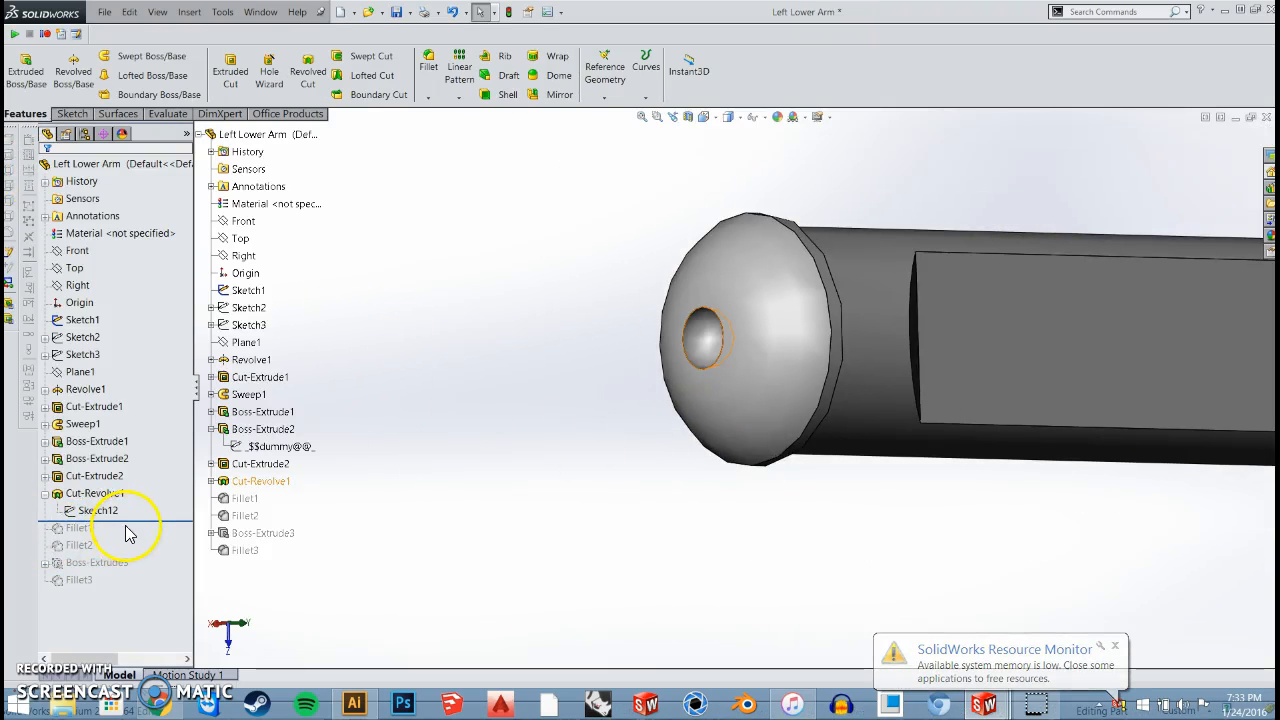
pyautogui.moveTo(127, 533); pyautogui.dragTo(130, 556)
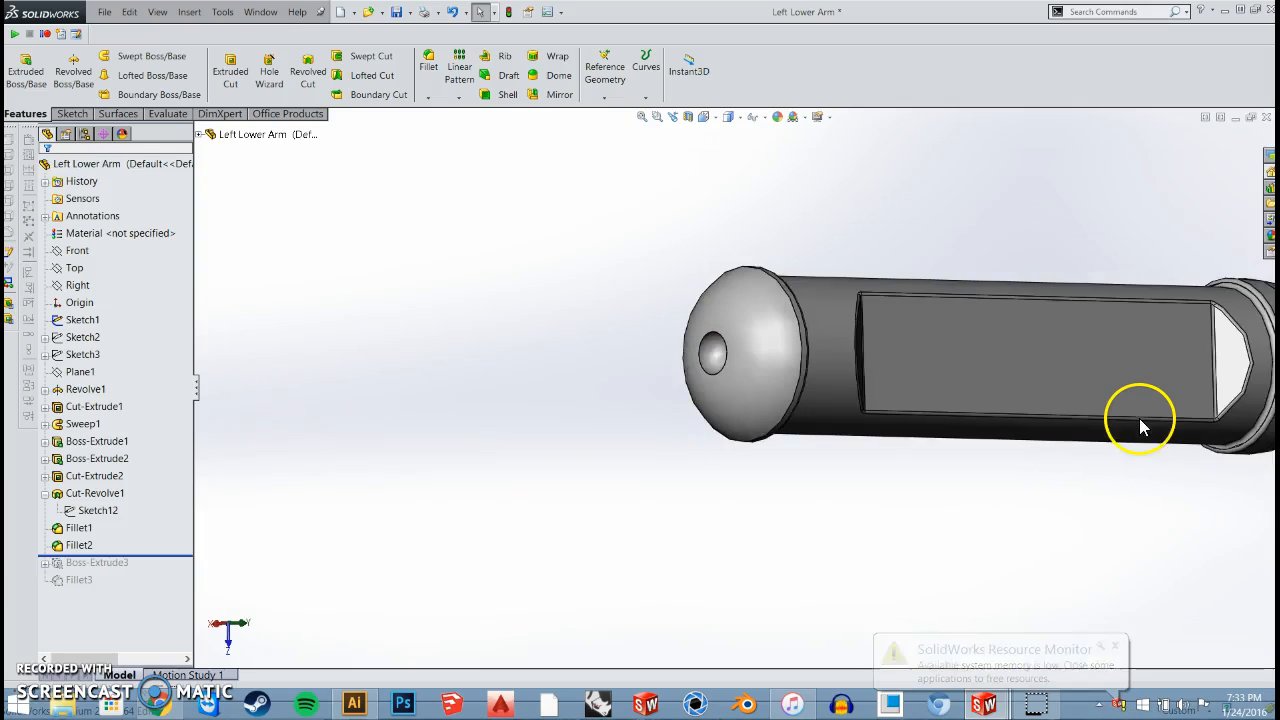
pyautogui.moveTo(1097, 405); pyautogui.dragTo(970, 232, button='middle')
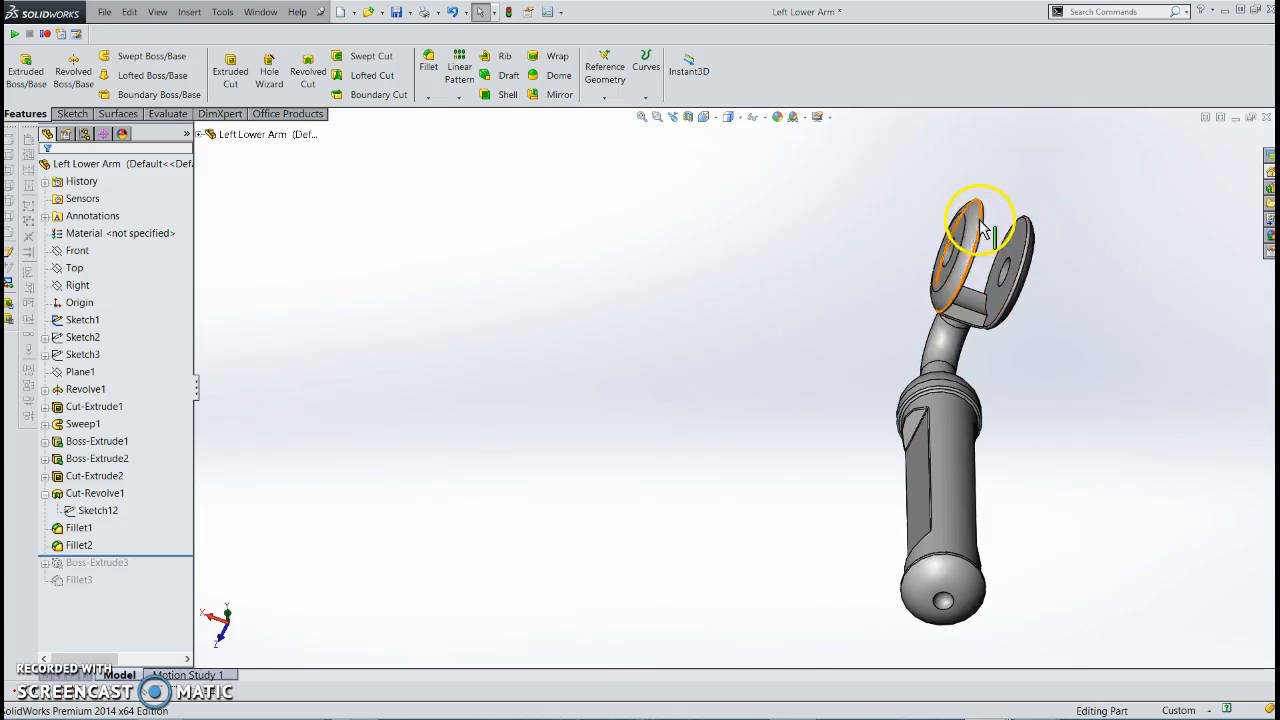
pyautogui.moveTo(976, 308); pyautogui.dragTo(646, 375, button='middle')
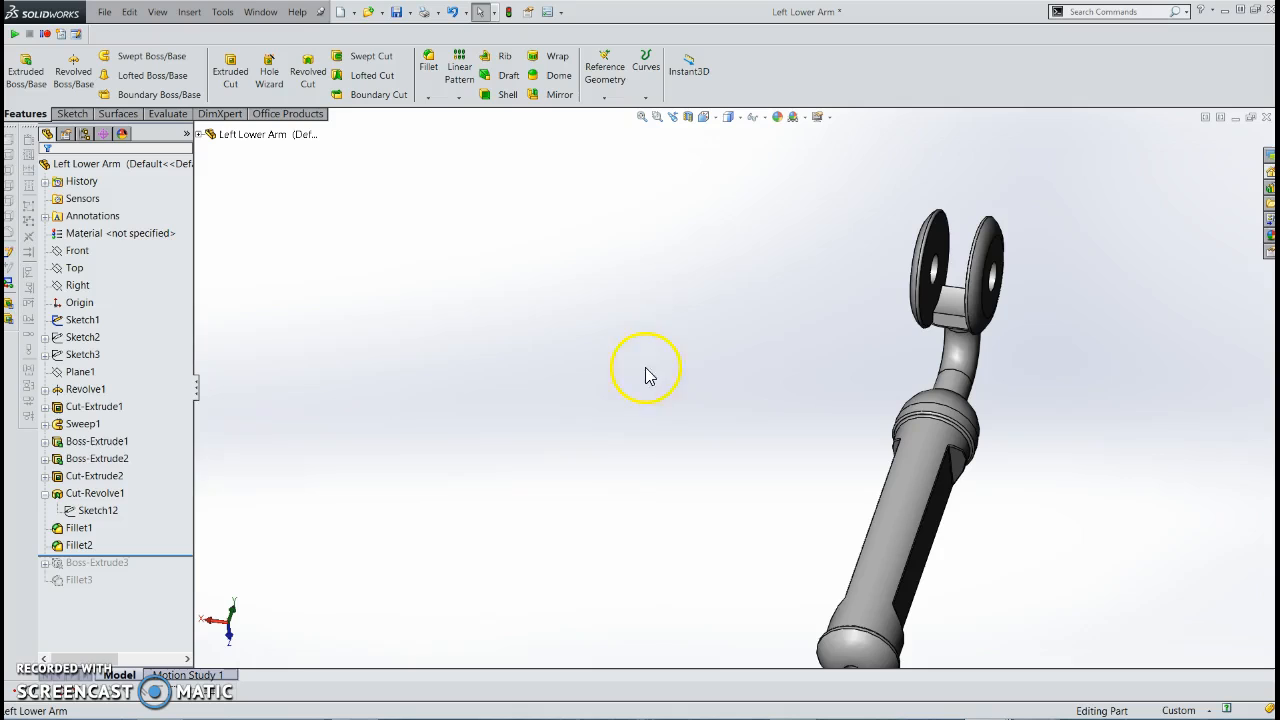
# Highlight Boss-Extrude1, Boss-Extrude2 and Fillet1 in turn, clear the selection, and view the forked end
pyautogui.click(122, 446)
pyautogui.click(118, 462)
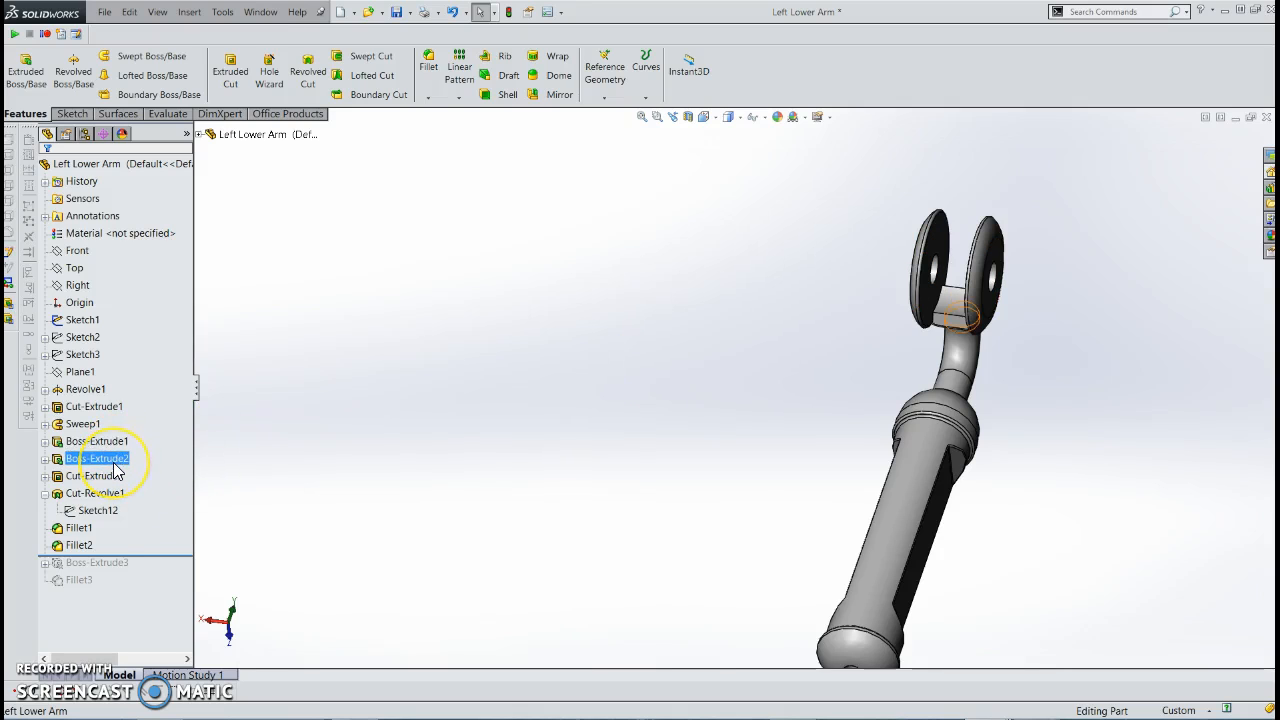
pyautogui.click(77, 529)
pyautogui.click(643, 408)
pyautogui.moveTo(960, 332)
pyautogui.mouseDown(button='middle')
pyautogui.moveTo(1046, 326)
pyautogui.moveTo(970, 332)
pyautogui.mouseUp(button='middle')
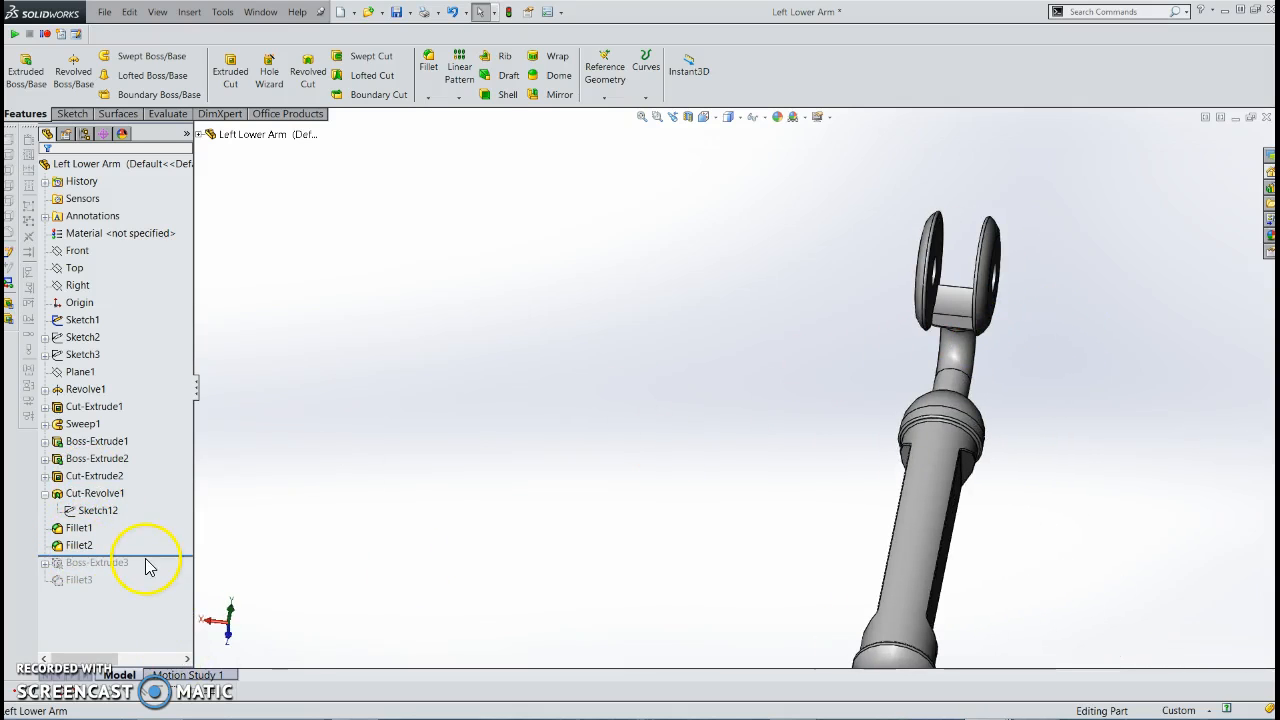
# Roll the feature history forward to include Boss-Extrude3 and inspect the toothed grips on the arm's flat sides
pyautogui.moveTo(148, 567); pyautogui.dragTo(150, 572)
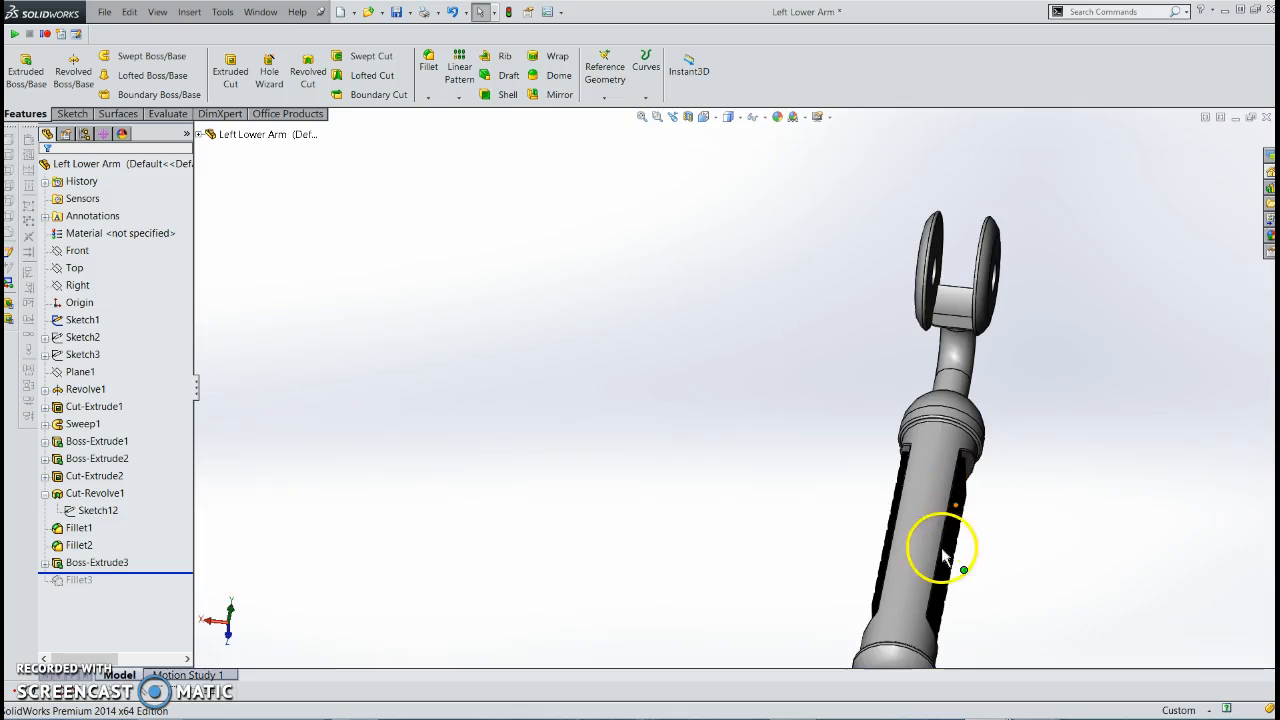
pyautogui.moveTo(943, 543); pyautogui.dragTo(886, 529, button='middle')
pyautogui.scroll(-5, 900, 577)
pyautogui.moveTo(900, 577); pyautogui.dragTo(940, 556, button='middle')
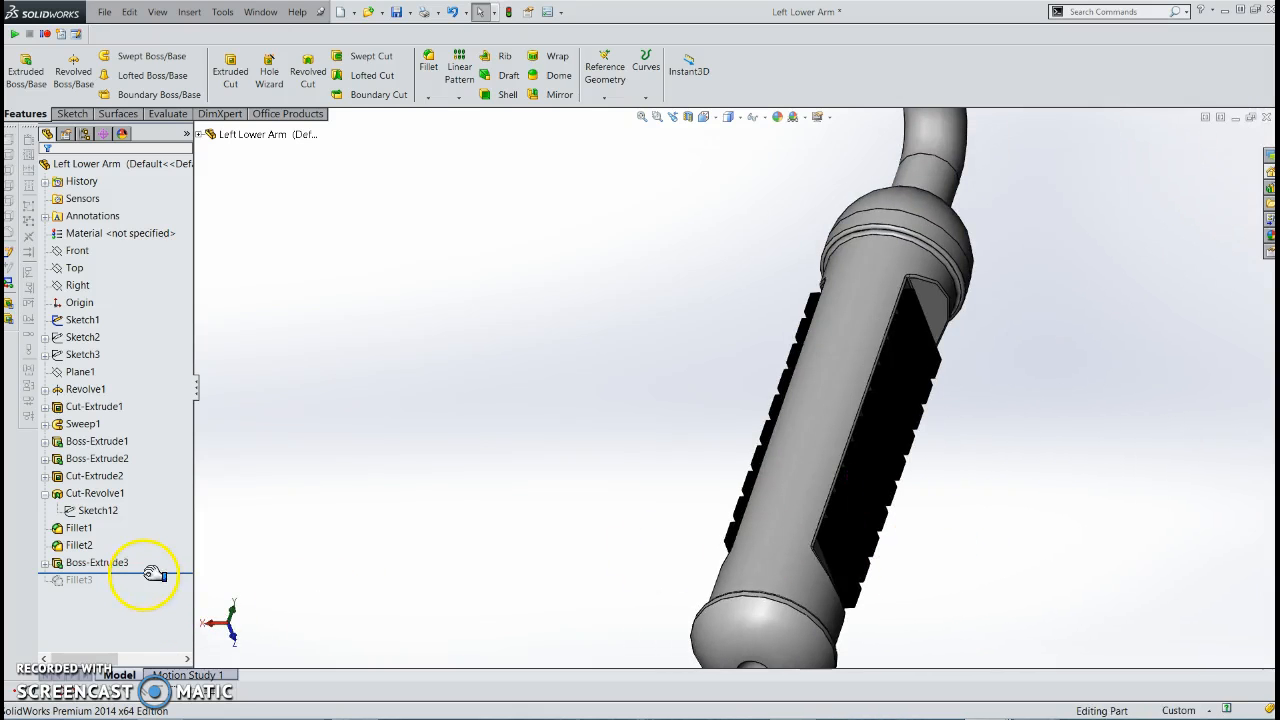
# Roll the feature history forward past Fillet3 and inspect the completed lower arm
pyautogui.moveTo(152, 573); pyautogui.dragTo(152, 590)
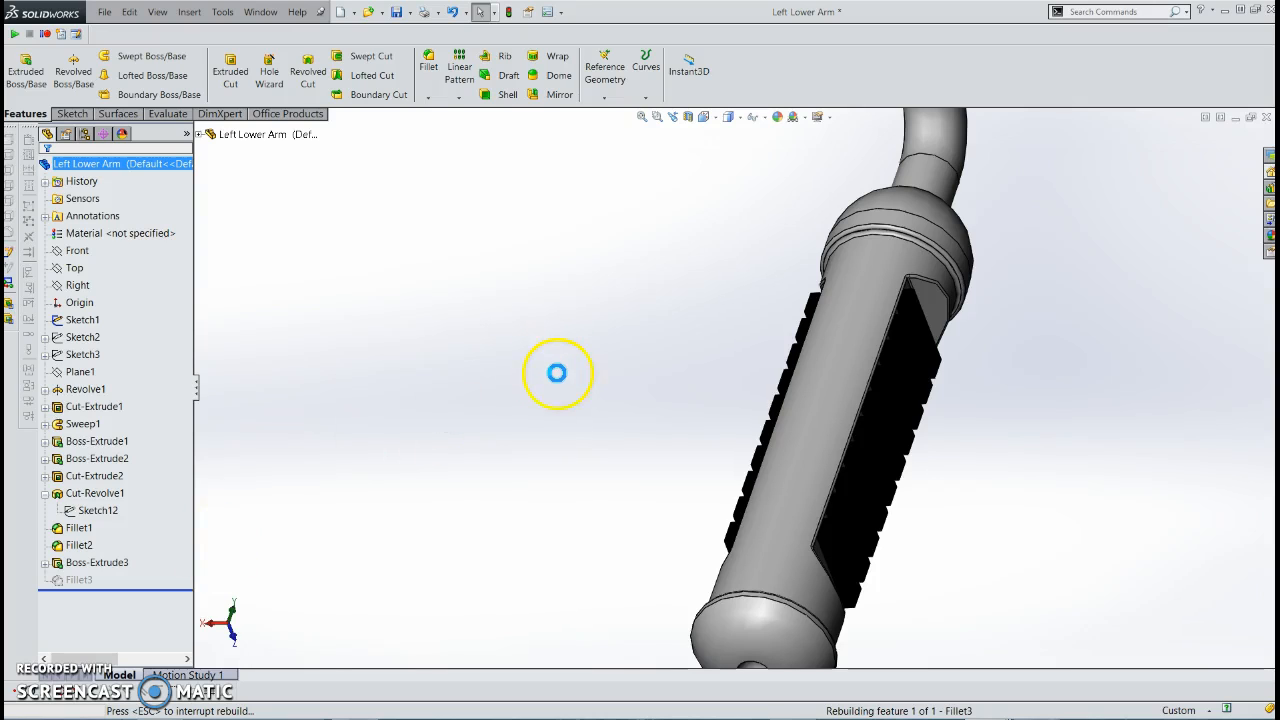
pyautogui.scroll(1, 1058, 264)
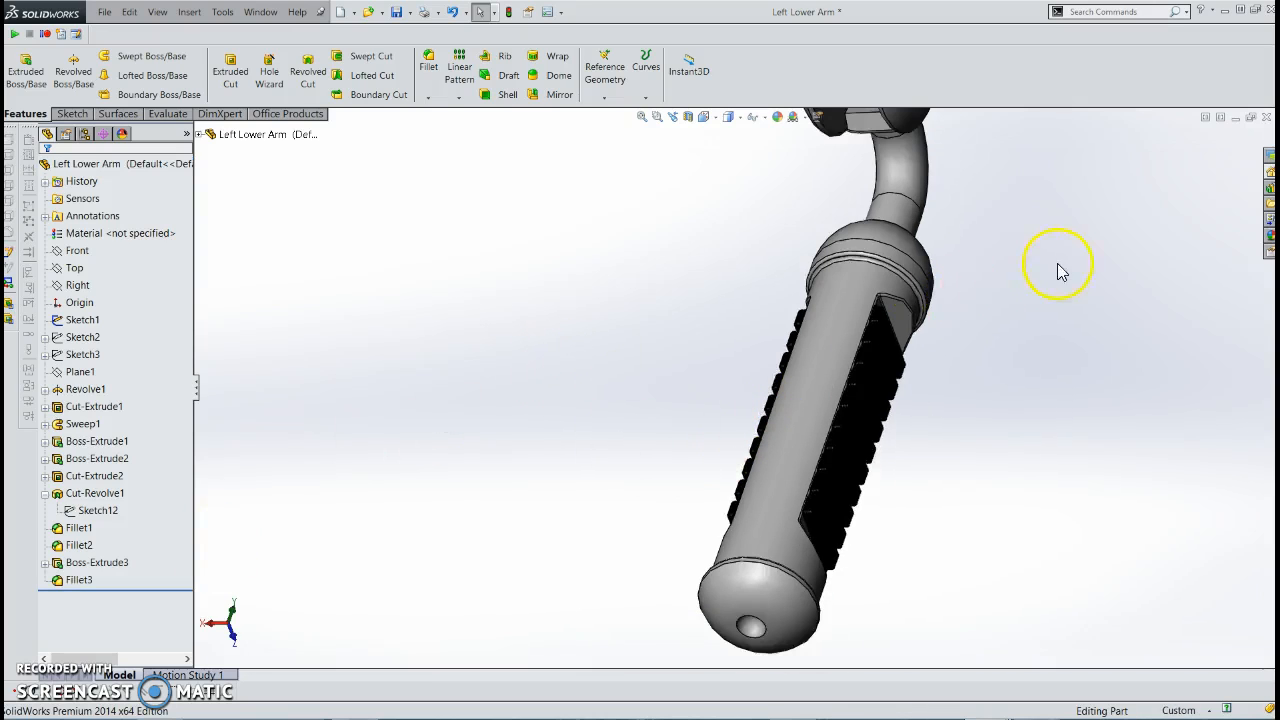
pyautogui.scroll(1, 1058, 264)
pyautogui.moveTo(1058, 264); pyautogui.dragTo(1044, 356, button='middle')
pyautogui.scroll(-2, 1044, 356)
# Close the Left Lower Arm part without saving and discard its changes in the Pit Droid assembly
pyautogui.click(1266, 118)
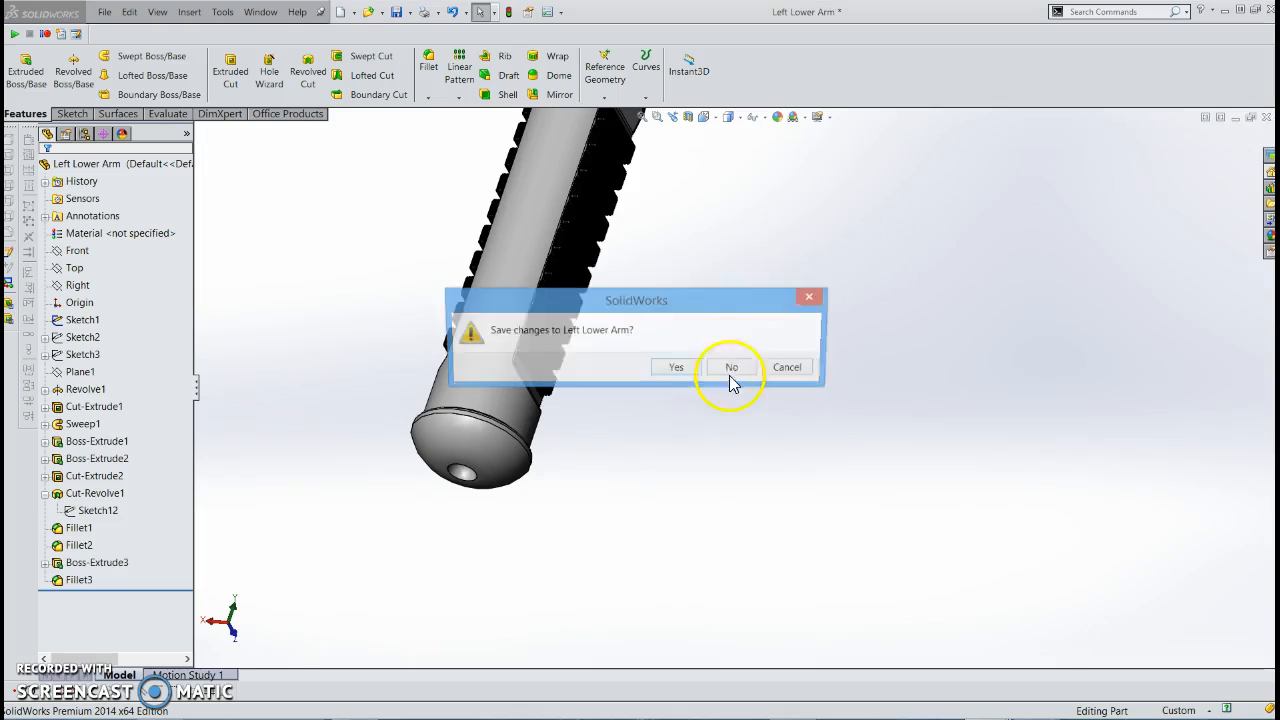
pyautogui.click(736, 369)
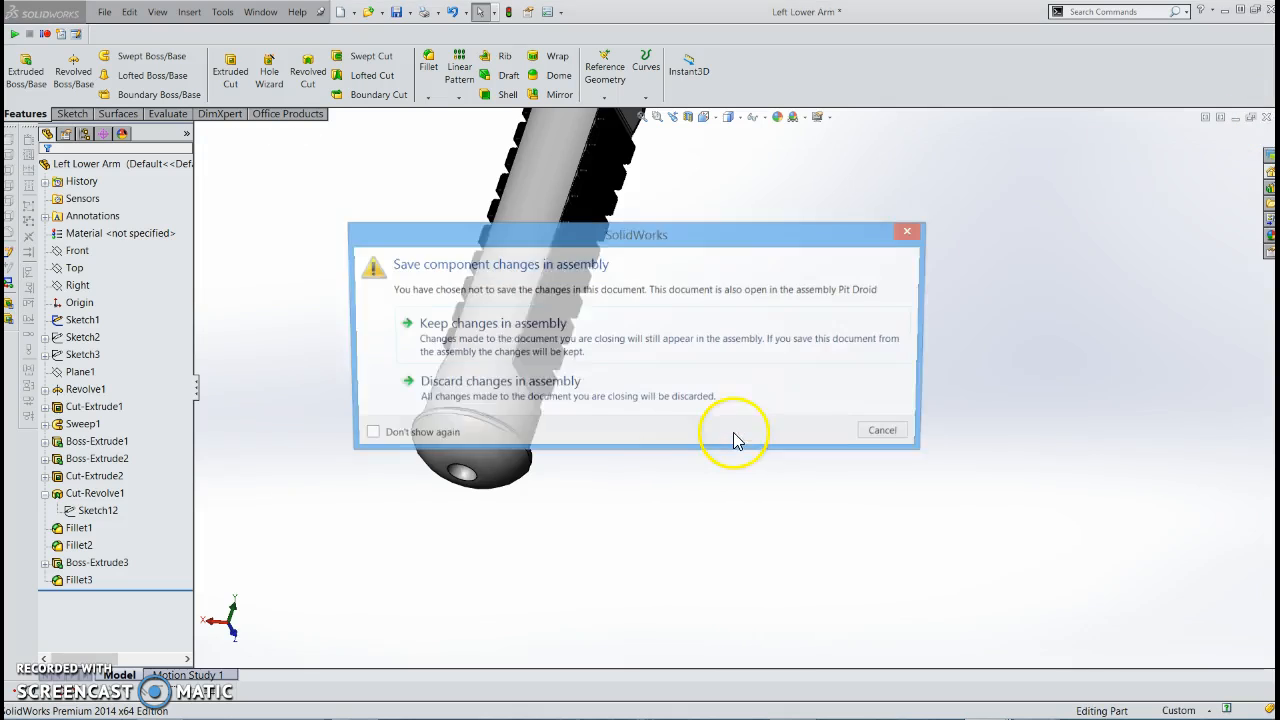
pyautogui.click(615, 396)
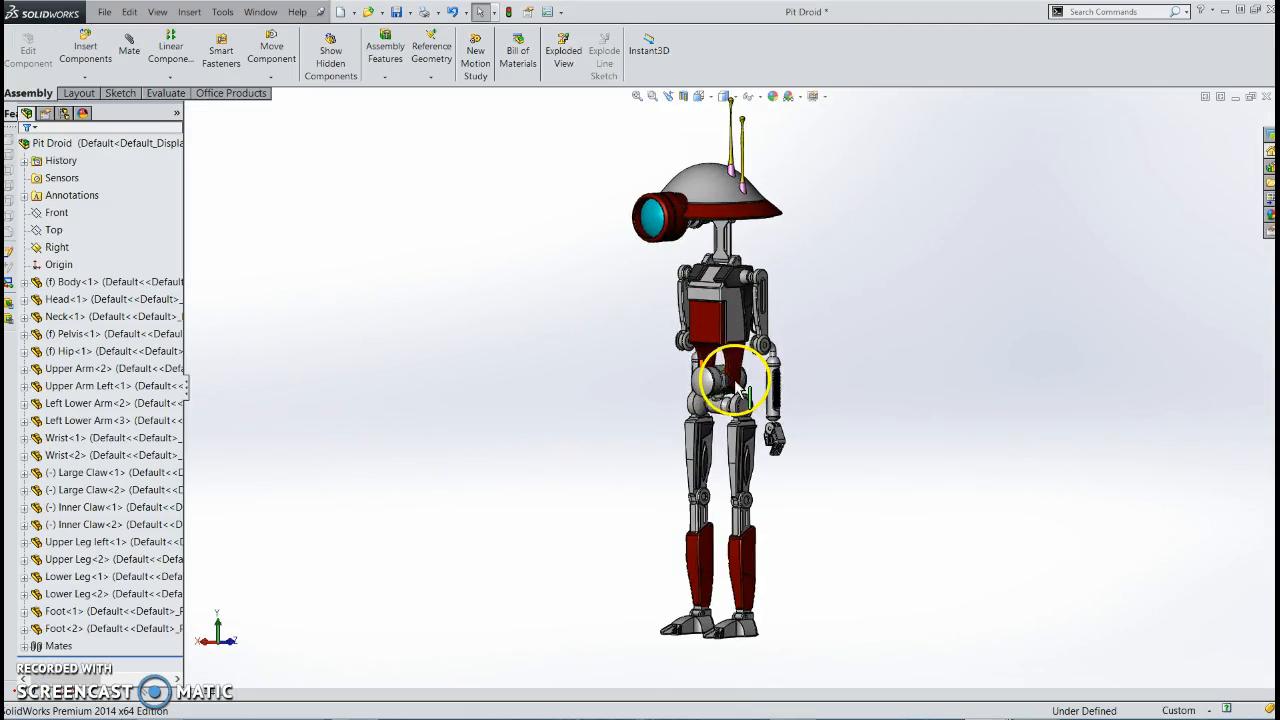
# Open the Upper Arm Left part from the Pit Droid assembly
pyautogui.scroll(-2, 705, 537)
pyautogui.moveTo(766, 243)
pyautogui.mouseDown(button='middle')
pyautogui.moveTo(814, 220)
pyautogui.moveTo(906, 246)
pyautogui.moveTo(1071, 249)
pyautogui.moveTo(848, 250)
pyautogui.moveTo(811, 263)
pyautogui.moveTo(791, 247)
pyautogui.mouseUp(button='middle')
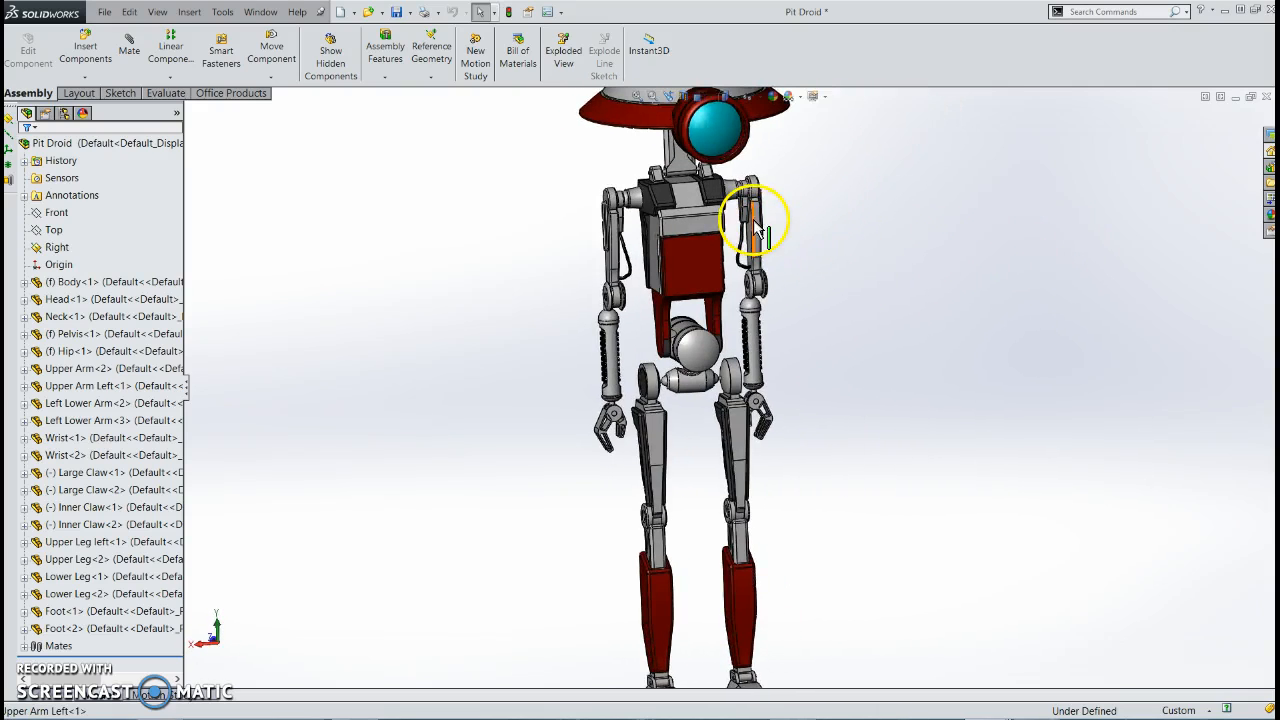
pyautogui.rightClick(757, 230)
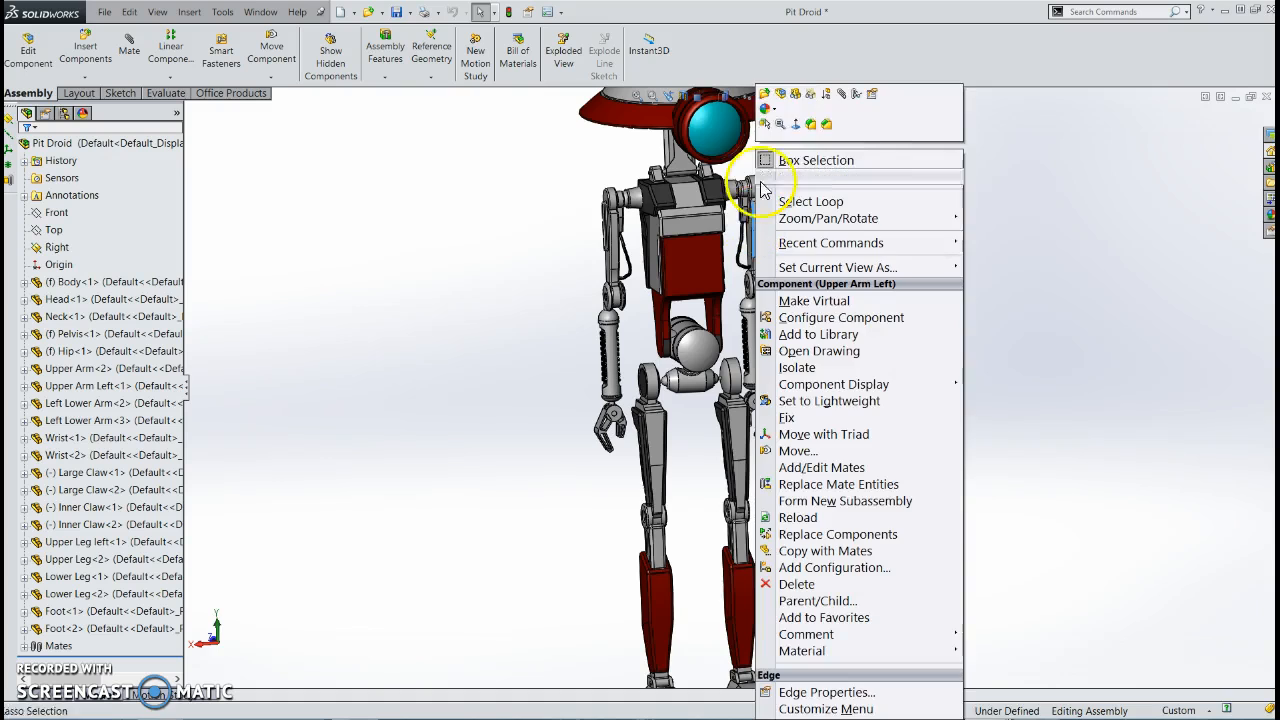
pyautogui.click(768, 97)
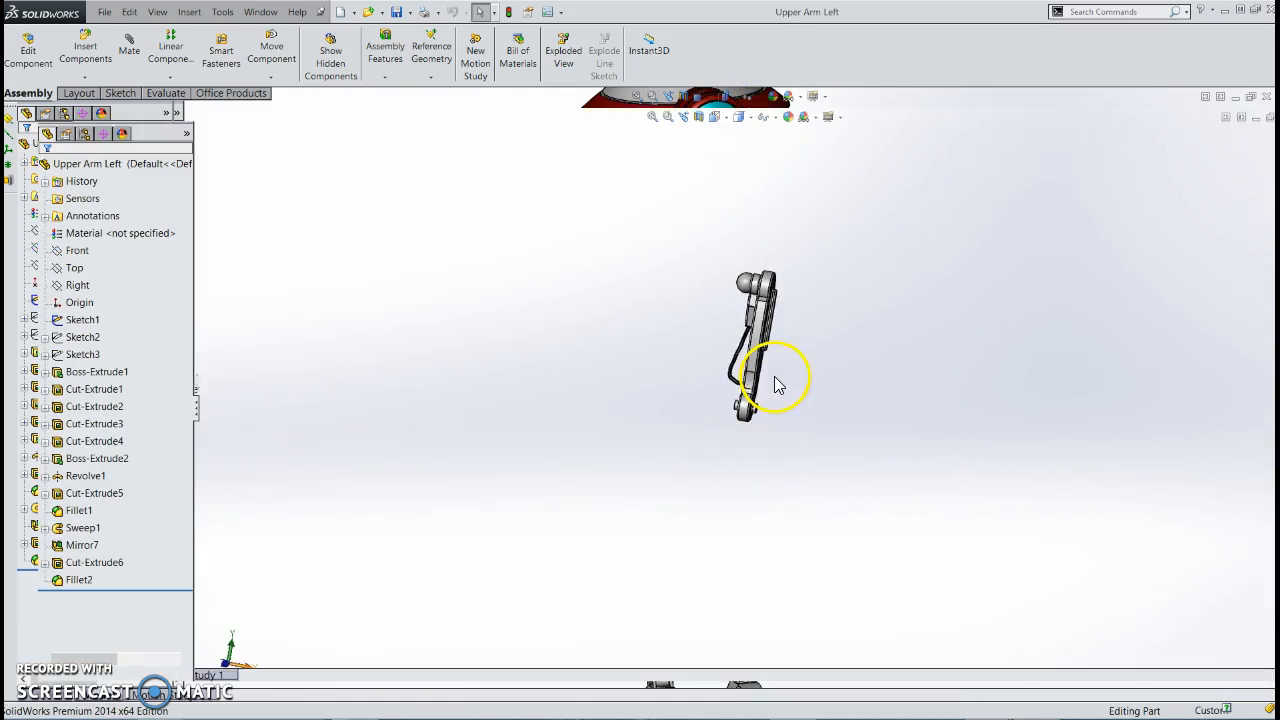
# Examine the upper arm's ball joint, side bracket, cable and grooved outer face from several angles
pyautogui.scroll(-5, 737, 325)
pyautogui.scroll(-2, 743, 422)
pyautogui.moveTo(740, 440); pyautogui.dragTo(814, 483, button='middle')
pyautogui.scroll(5, 795, 425)
pyautogui.scroll(-2, 638, 315)
pyautogui.scroll(-3, 690, 295)
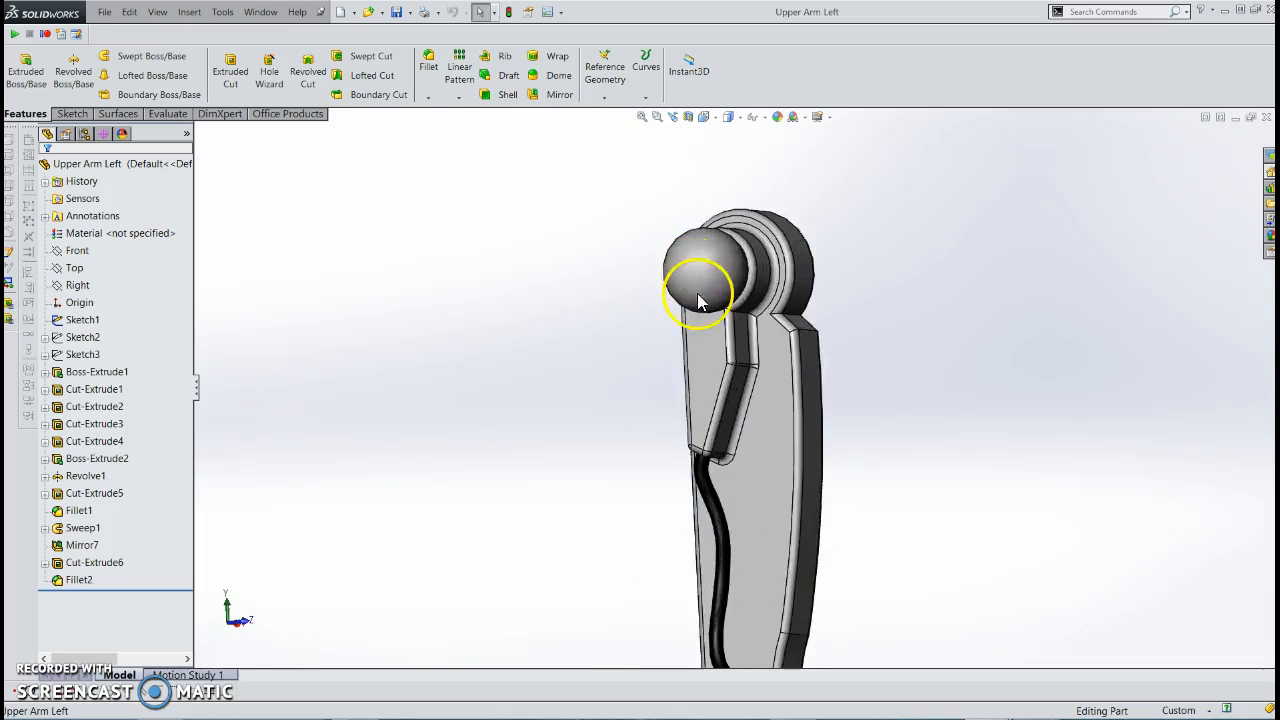
pyautogui.moveTo(697, 286); pyautogui.dragTo(614, 306, button='middle')
pyautogui.moveTo(687, 354); pyautogui.dragTo(634, 364, button='middle')
pyautogui.click(633, 363)
pyautogui.scroll(-3, 720, 279)
pyautogui.scroll(6, 753, 335)
pyautogui.moveTo(752, 460); pyautogui.dragTo(727, 414, button='middle')
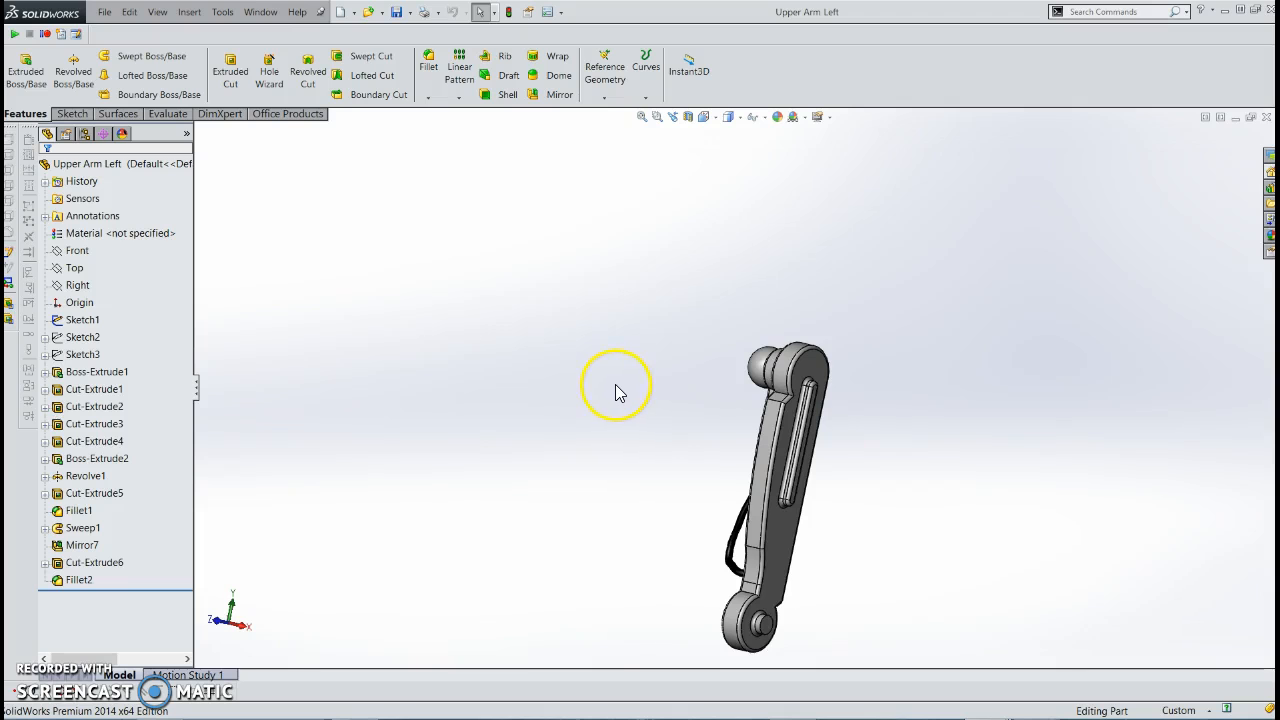
# Return to the Pit Droid assembly and examine where Upper Arm Left meets the body's shoulder, highlighting both components
pyautogui.hotkey('ctrl', 'Tab')
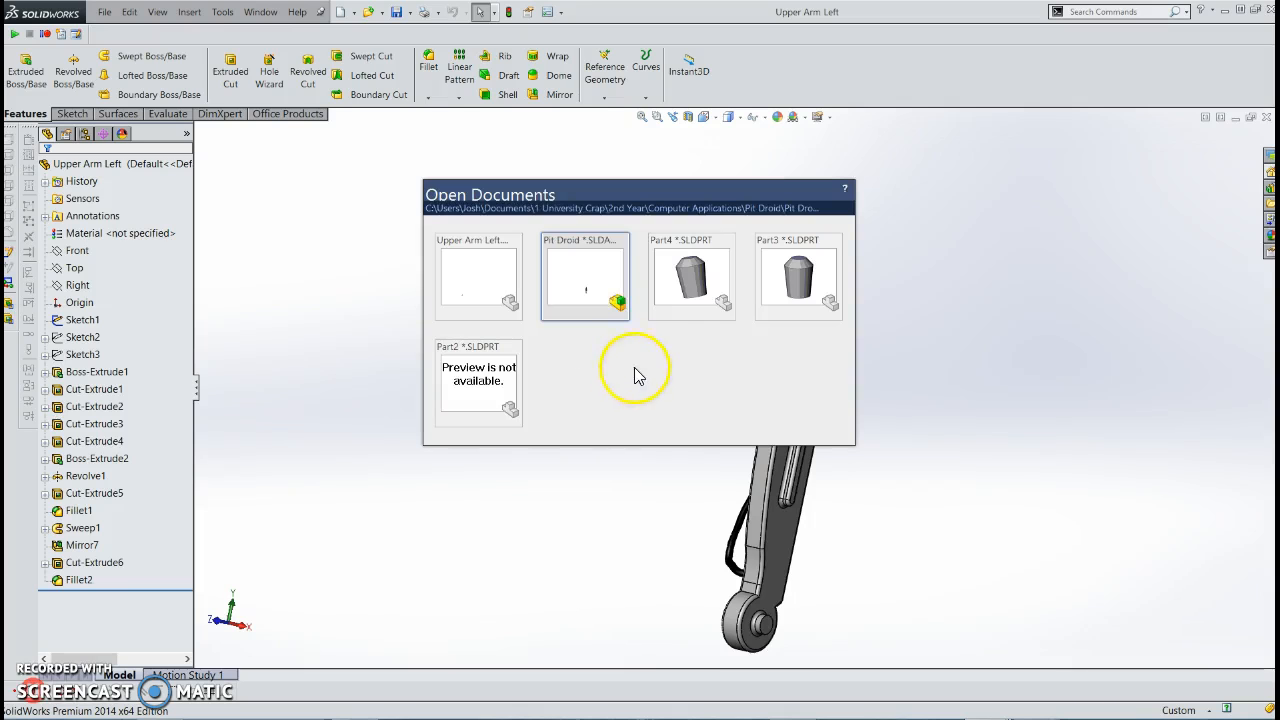
pyautogui.click(578, 288)
pyautogui.scroll(3, 686, 271)
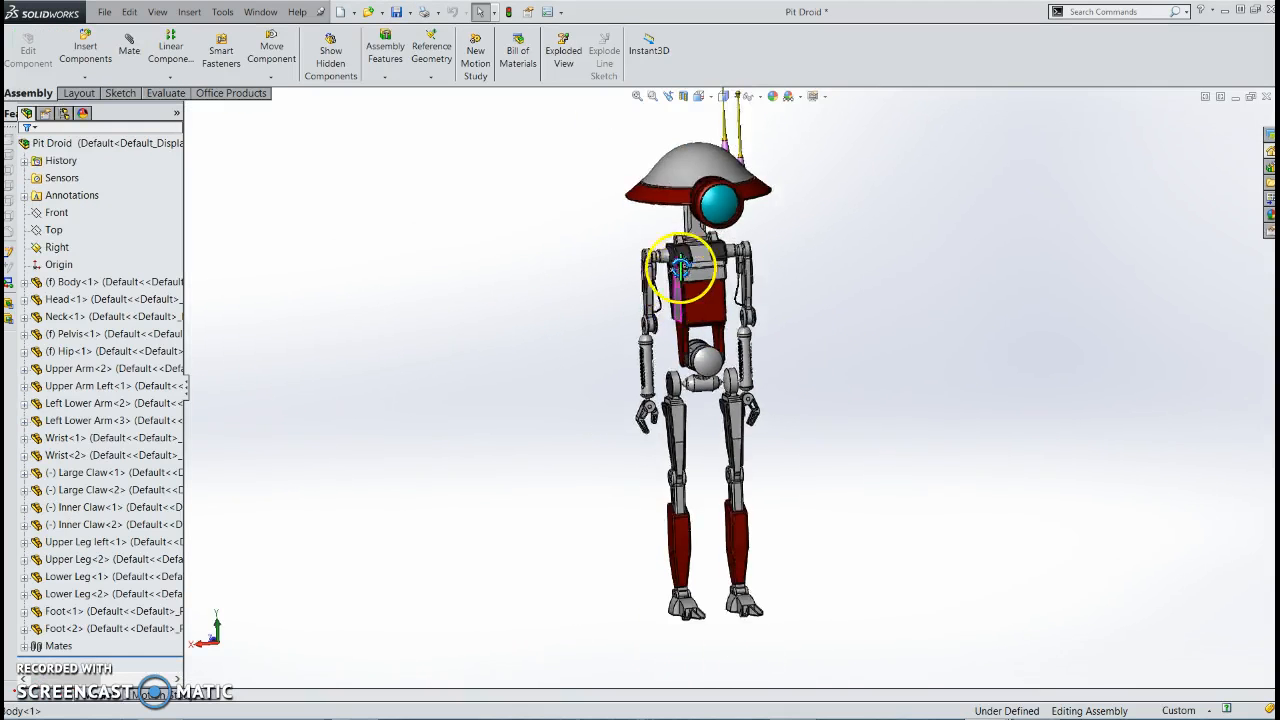
pyautogui.scroll(-6, 777, 269)
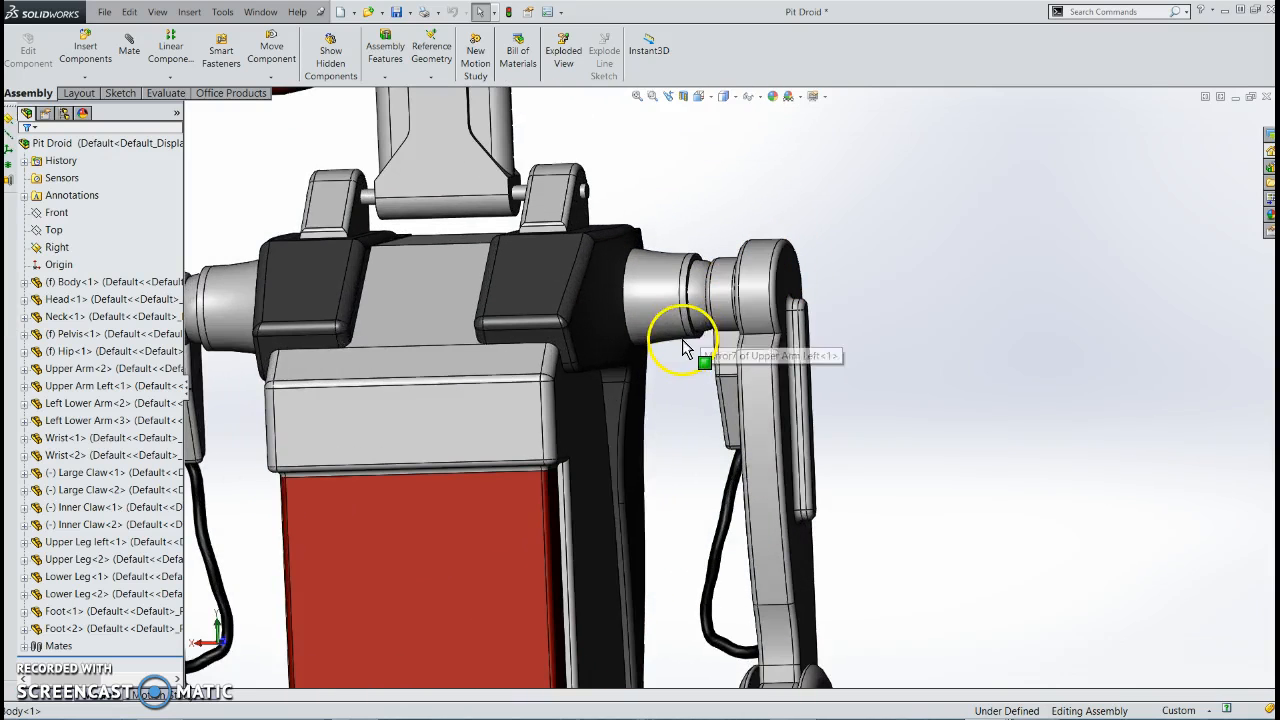
pyautogui.click(60, 282)
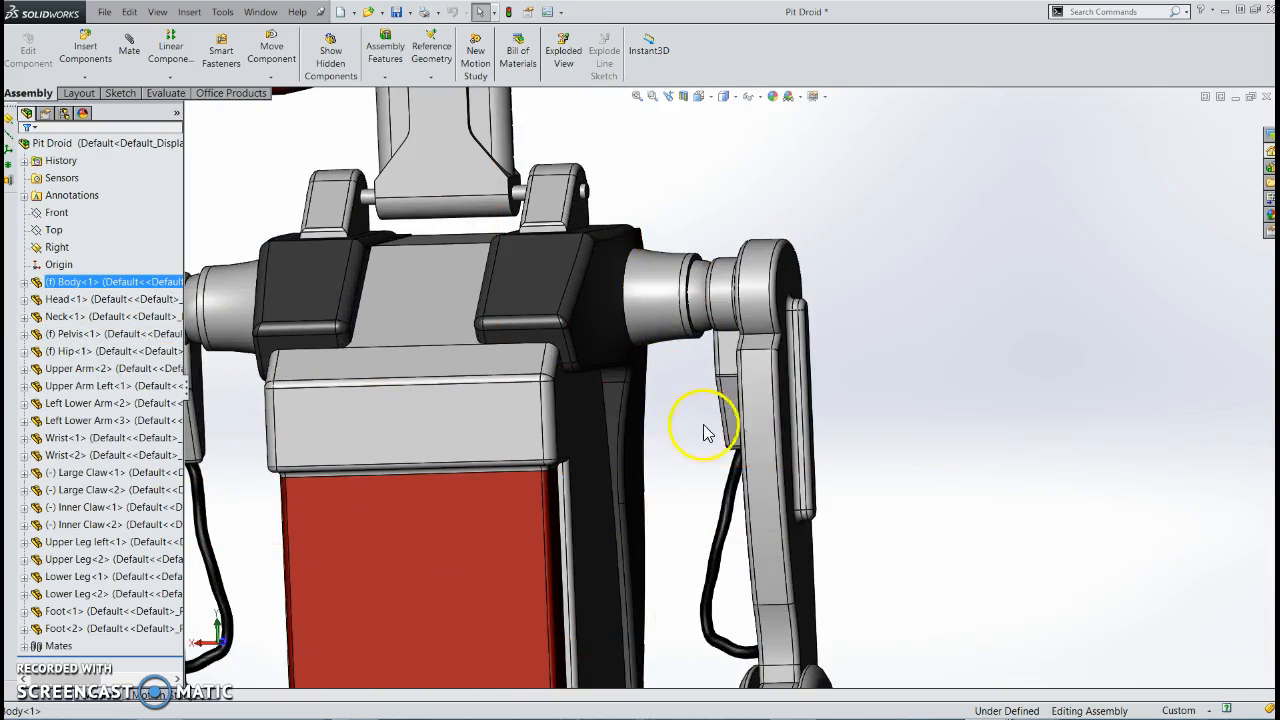
pyautogui.click(771, 440)
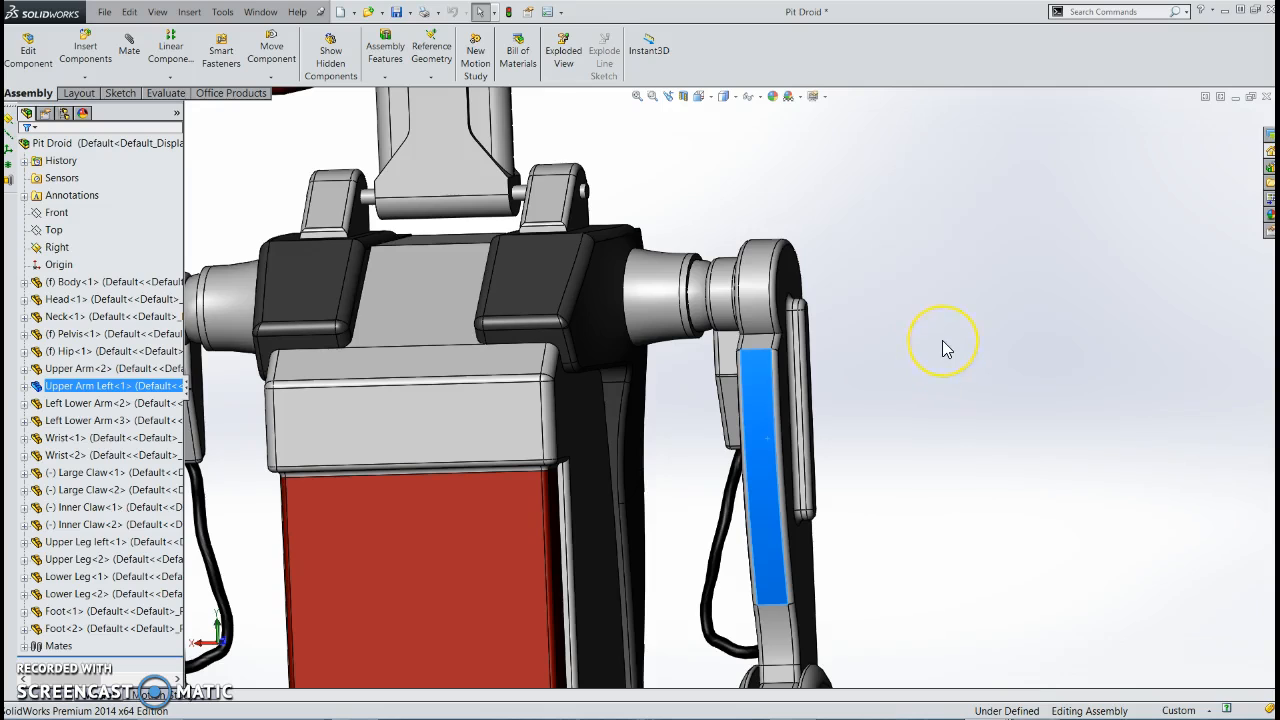
# Examine the whole droid from the side and front to see how the arms fit the body
pyautogui.scroll(5, 880, 395)
pyautogui.moveTo(755, 404)
pyautogui.mouseDown(button='middle')
pyautogui.moveTo(806, 413)
pyautogui.moveTo(674, 423)
pyautogui.moveTo(703, 446)
pyautogui.moveTo(712, 403)
pyautogui.moveTo(800, 406)
pyautogui.moveTo(755, 401)
pyautogui.moveTo(755, 418)
pyautogui.mouseUp(button='middle')
pyautogui.scroll(5, 754, 385)
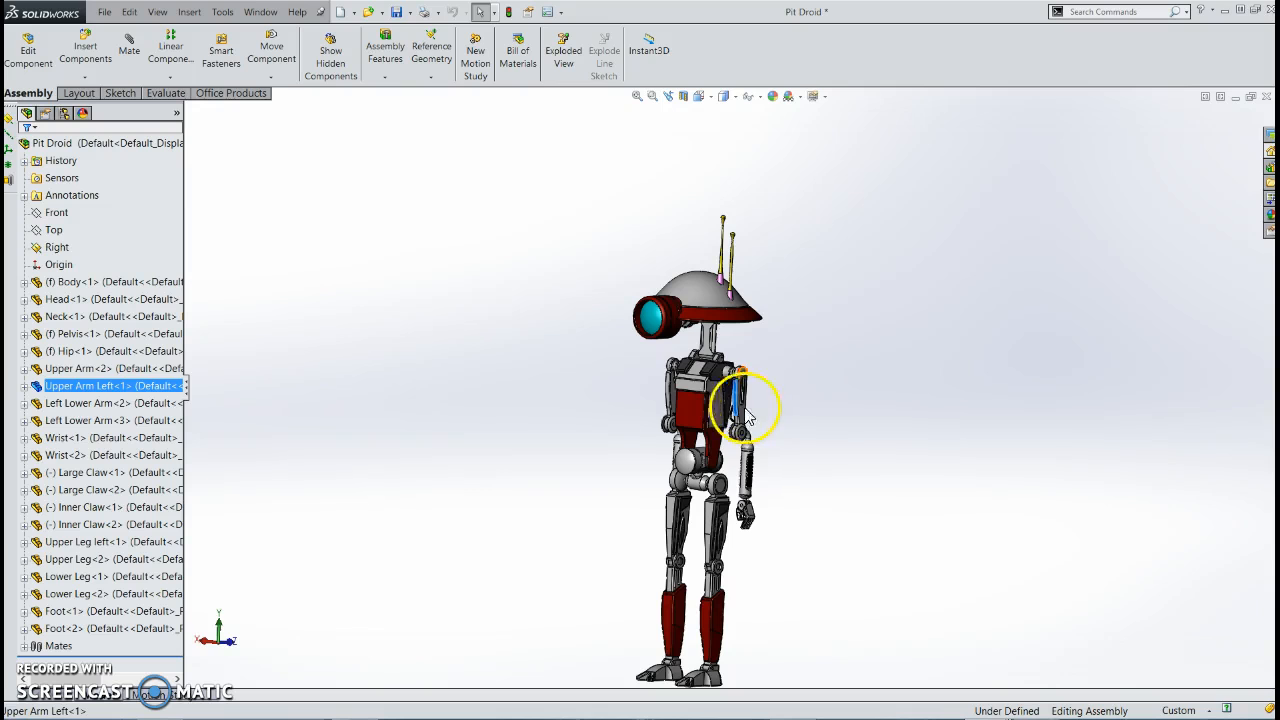
pyautogui.moveTo(762, 510); pyautogui.dragTo(867, 537, button='middle')
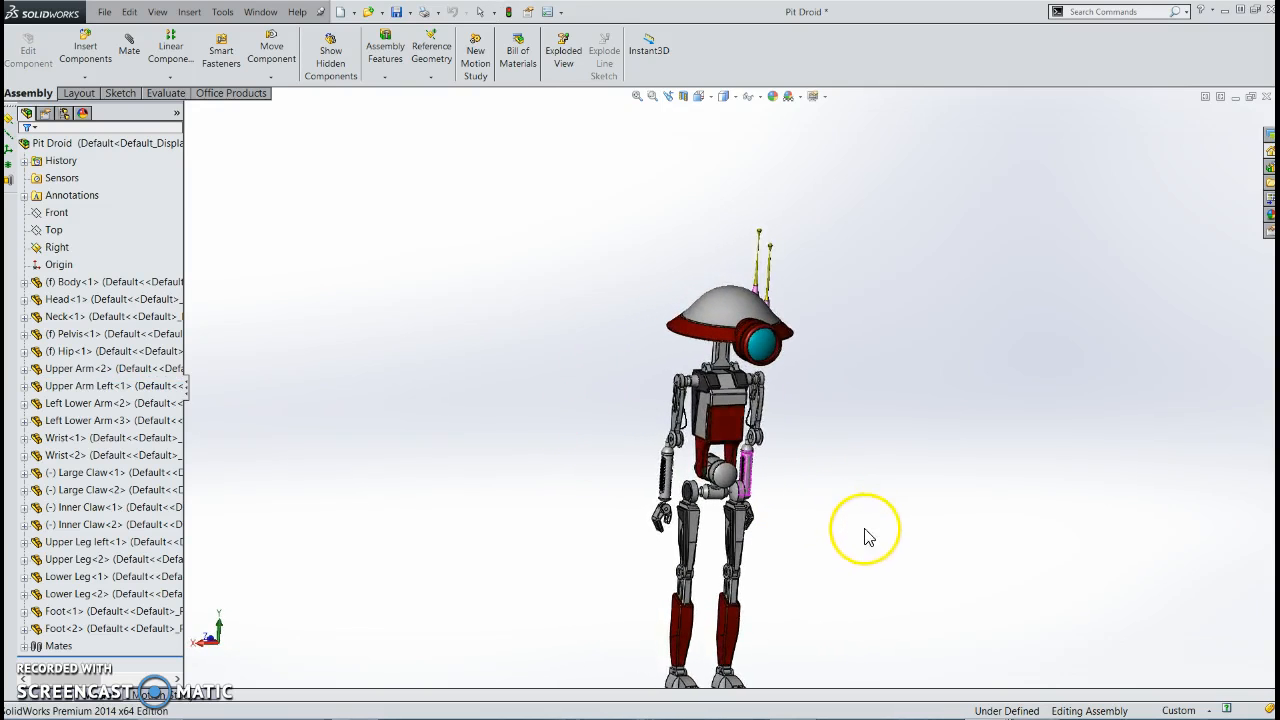
pyautogui.moveTo(737, 457); pyautogui.dragTo(645, 487, button='middle')
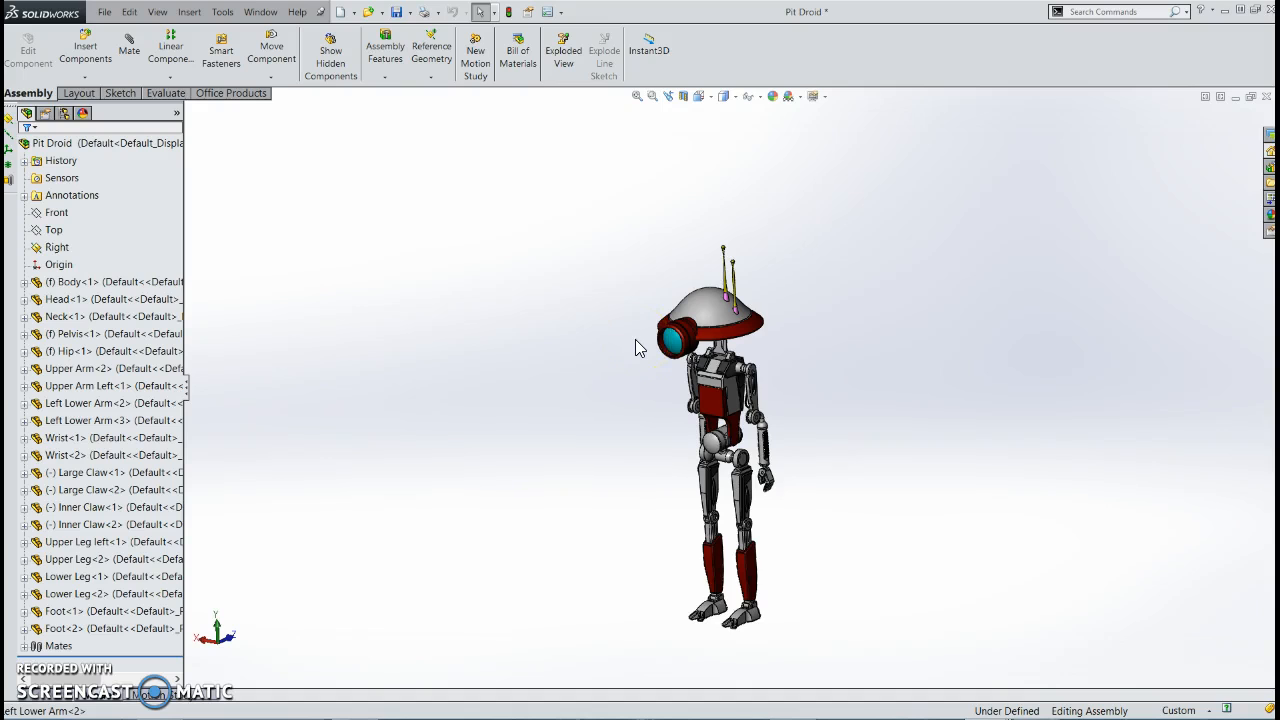
# Switch back to the Upper Arm Left part and view its narrow edge and outer face
pyautogui.click(588, 338)
pyautogui.hotkey('ctrl', 'Tab')
pyautogui.click(569, 286)
pyautogui.moveTo(834, 420); pyautogui.dragTo(686, 500, button='middle')
pyautogui.scroll(-3, 860, 543)
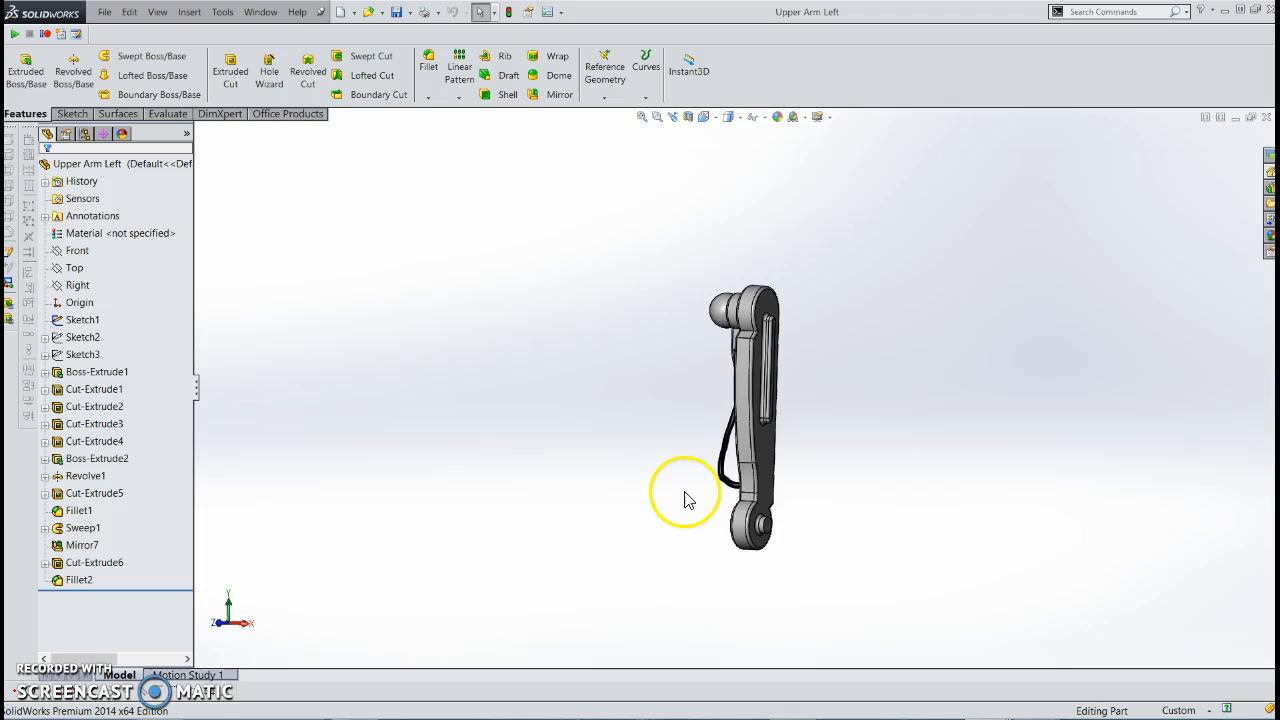
# Select Boss-Extrude1 in the upper arm's feature history and inspect the arm body from the side and outer face
pyautogui.click(754, 452)
pyautogui.click(97, 371)
pyautogui.moveTo(594, 349); pyautogui.dragTo(684, 360, button='middle')
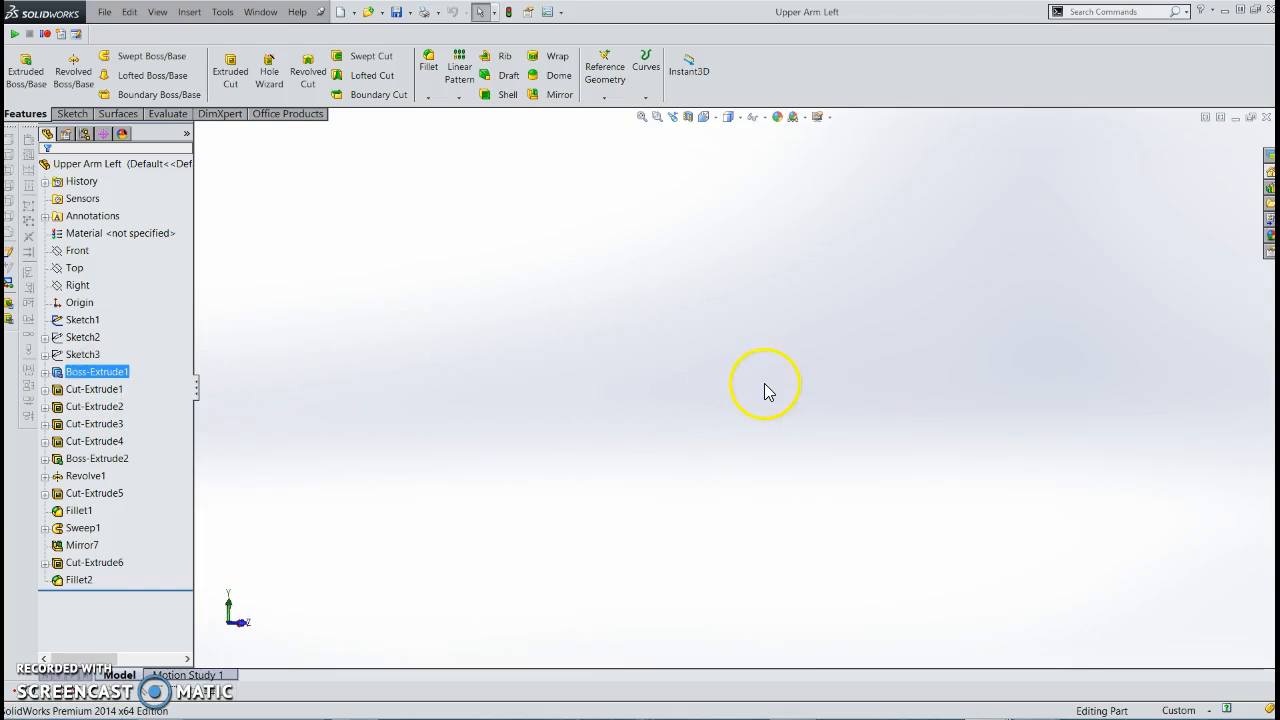
pyautogui.scroll(2, 767, 386)
pyautogui.scroll(-6, 797, 567)
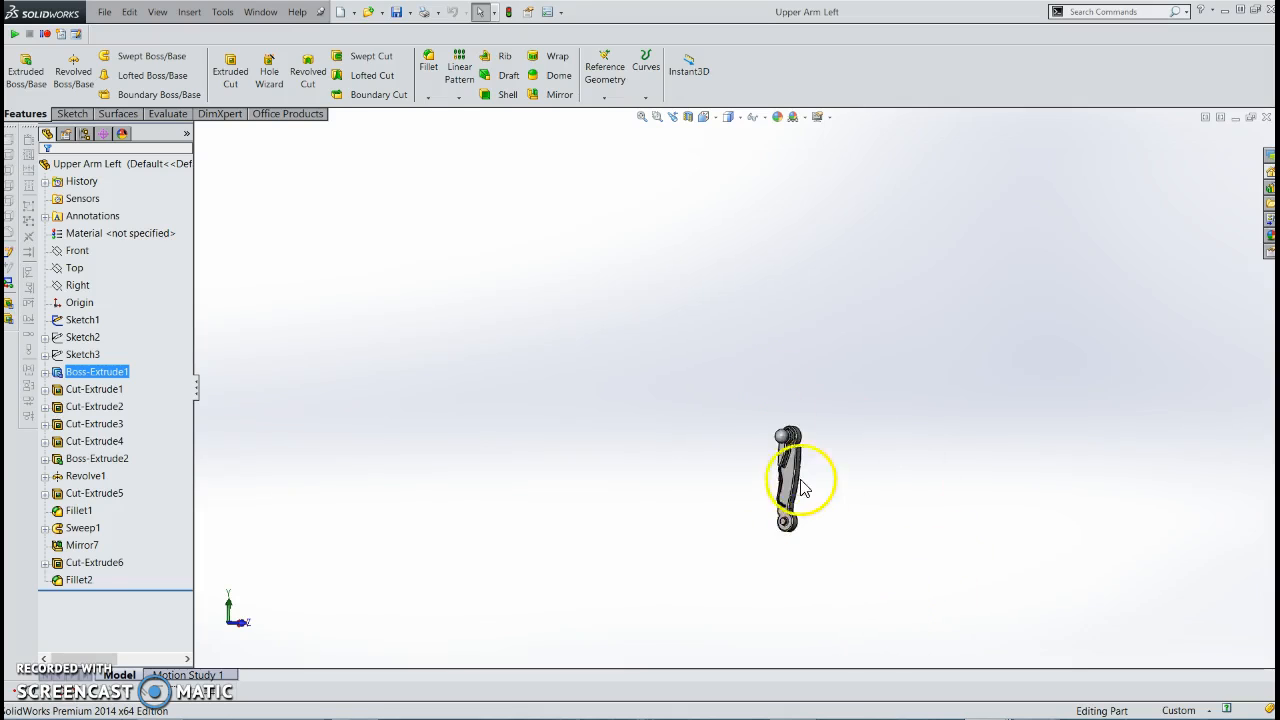
pyautogui.moveTo(811, 534); pyautogui.dragTo(656, 537, button='middle')
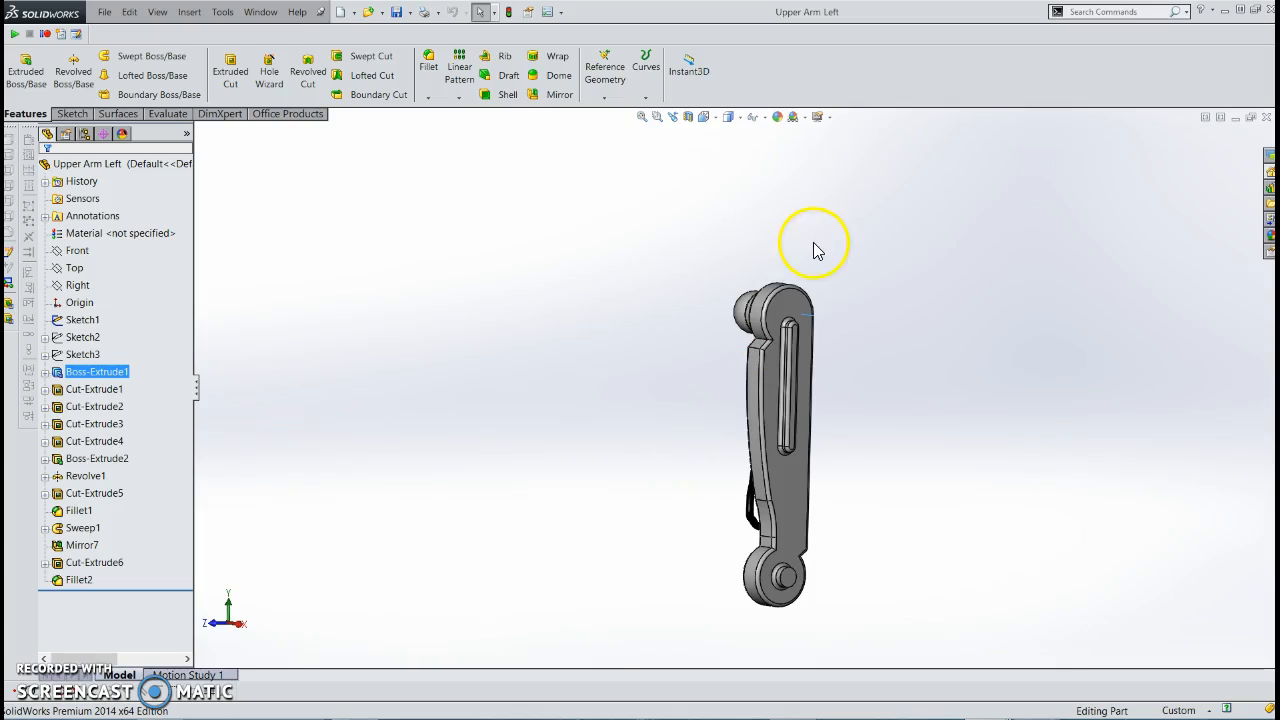
pyautogui.click(705, 117)
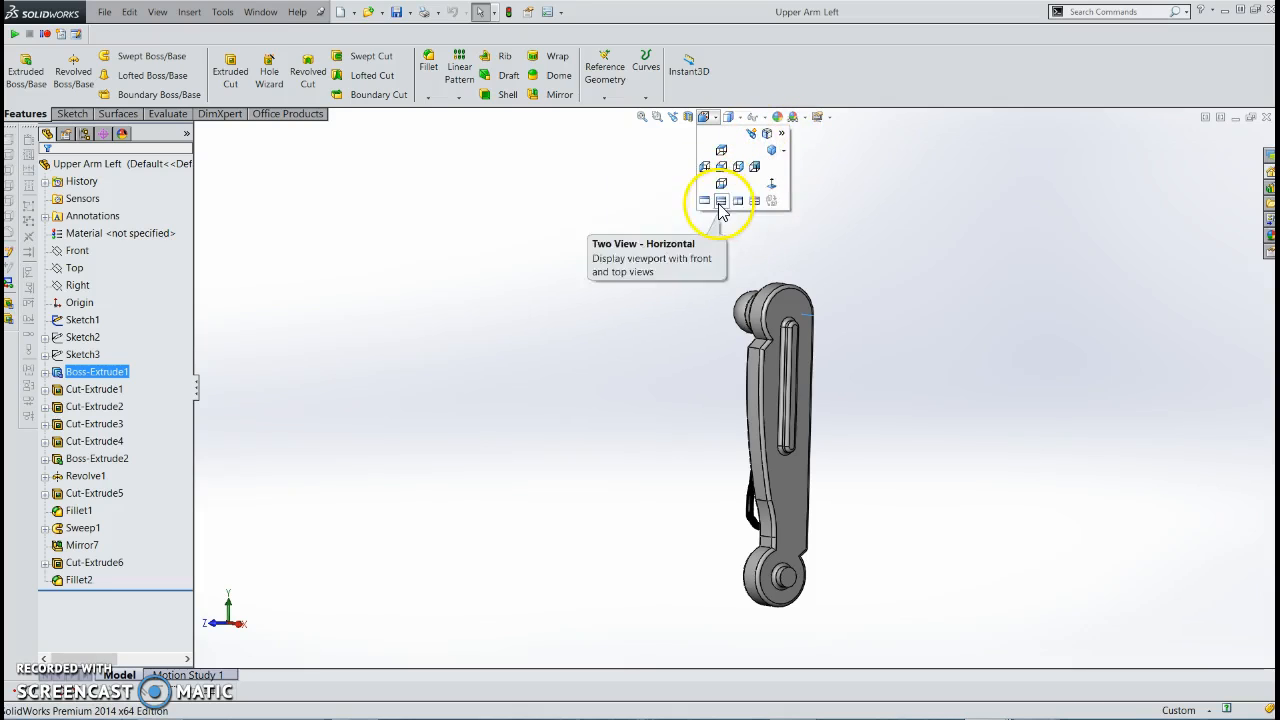
pyautogui.click(813, 194)
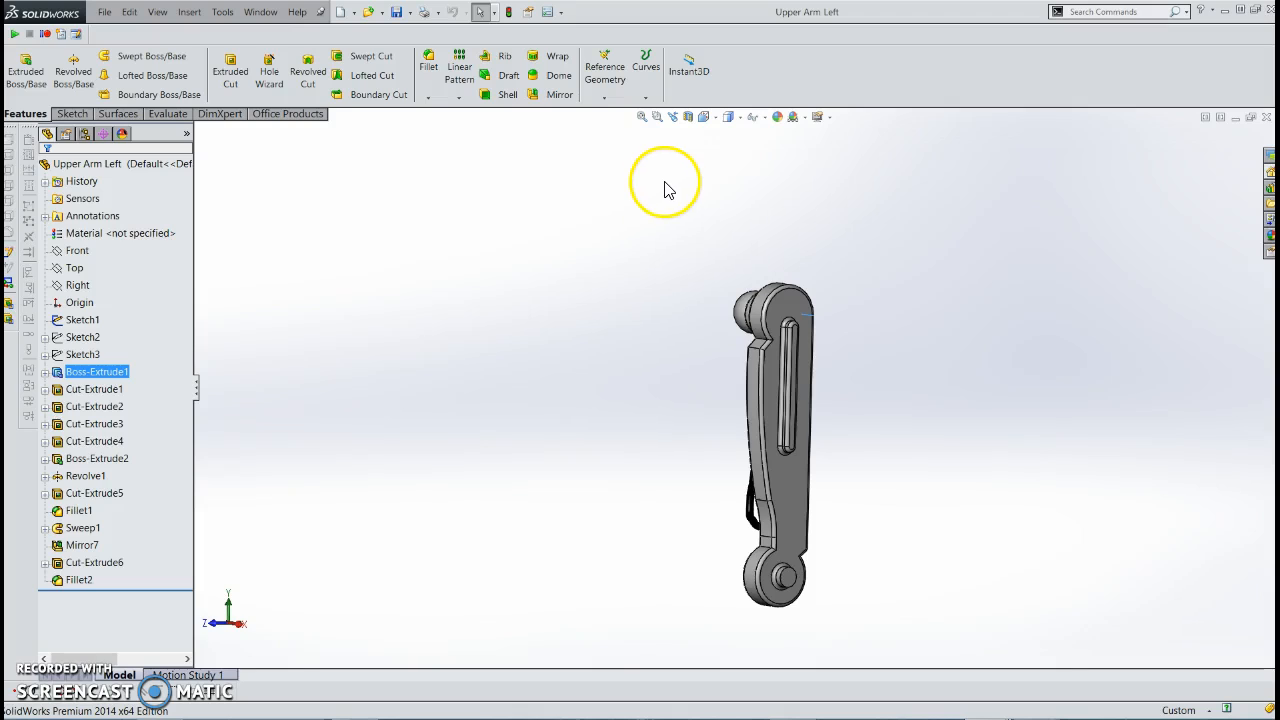
# Return to the full view of the left upper arm and examine its ball joint, cable, side panel and lower pins from several sides
pyautogui.click(672, 117)
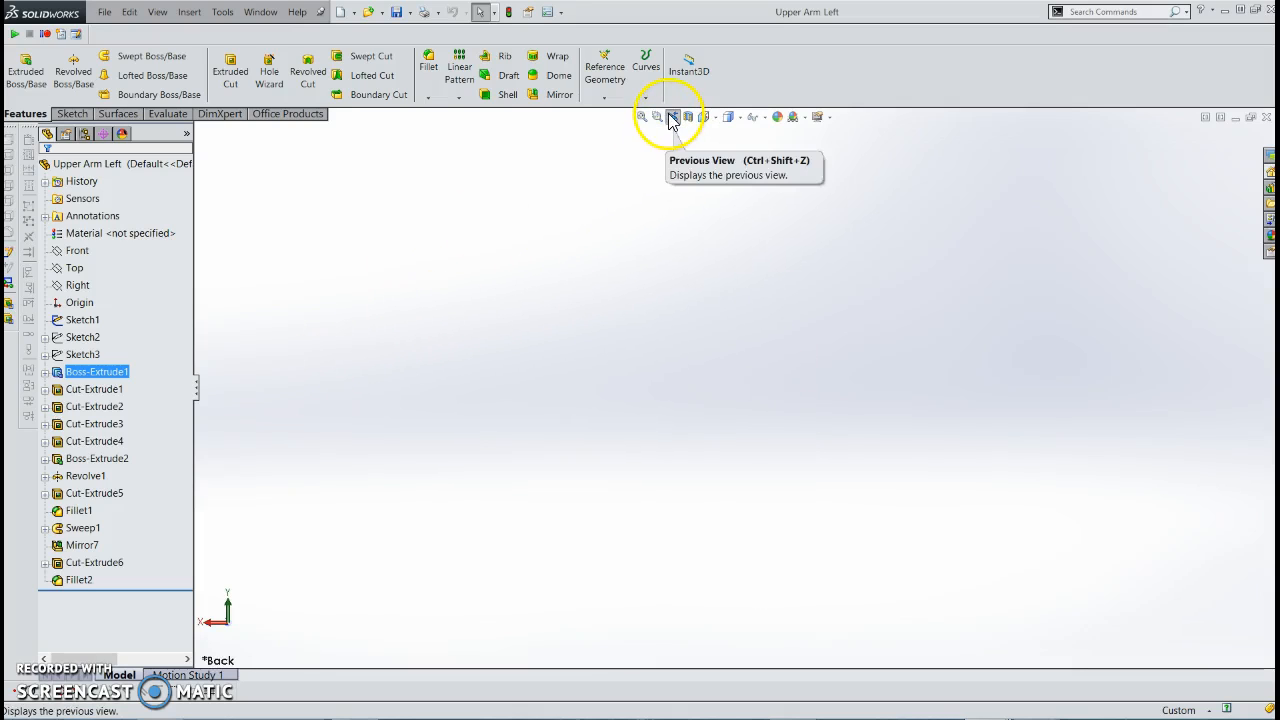
pyautogui.click(670, 205)
pyautogui.scroll(3, 710, 596)
pyautogui.scroll(-10, 690, 488)
pyautogui.moveTo(678, 412); pyautogui.dragTo(759, 420, button='middle')
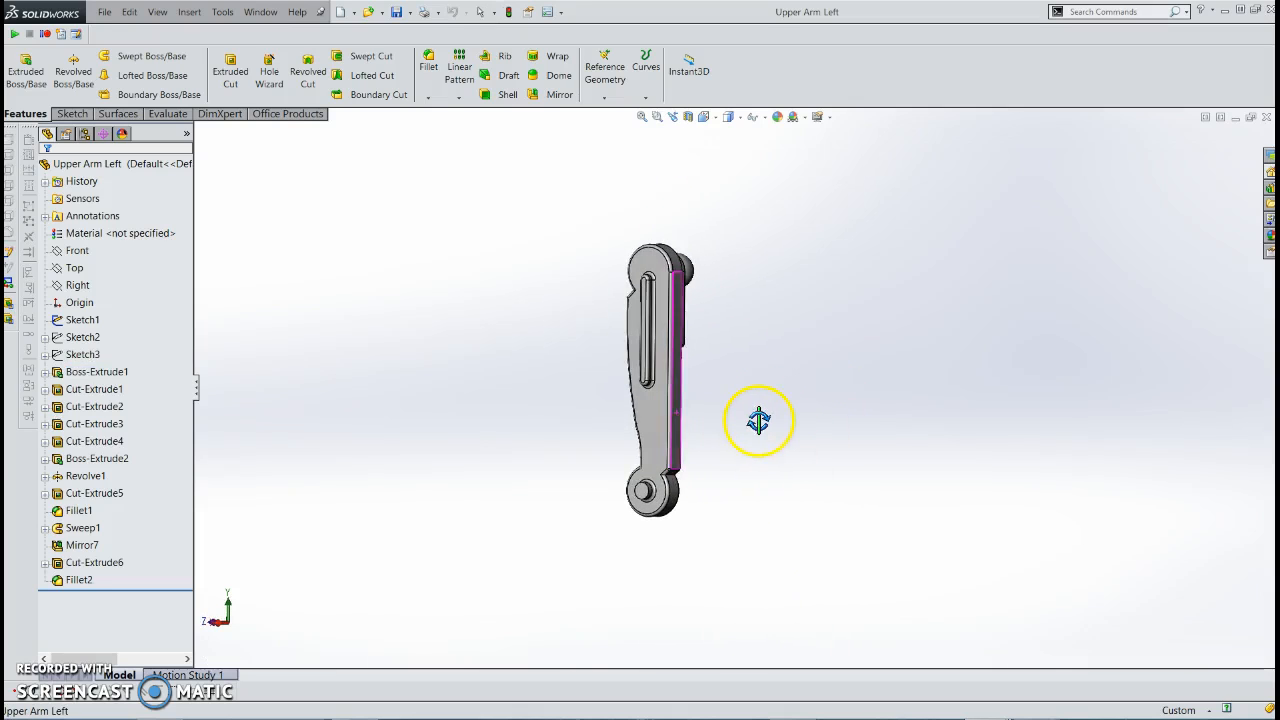
pyautogui.moveTo(737, 371); pyautogui.dragTo(1000, 405, button='middle')
pyautogui.scroll(-5, 639, 322)
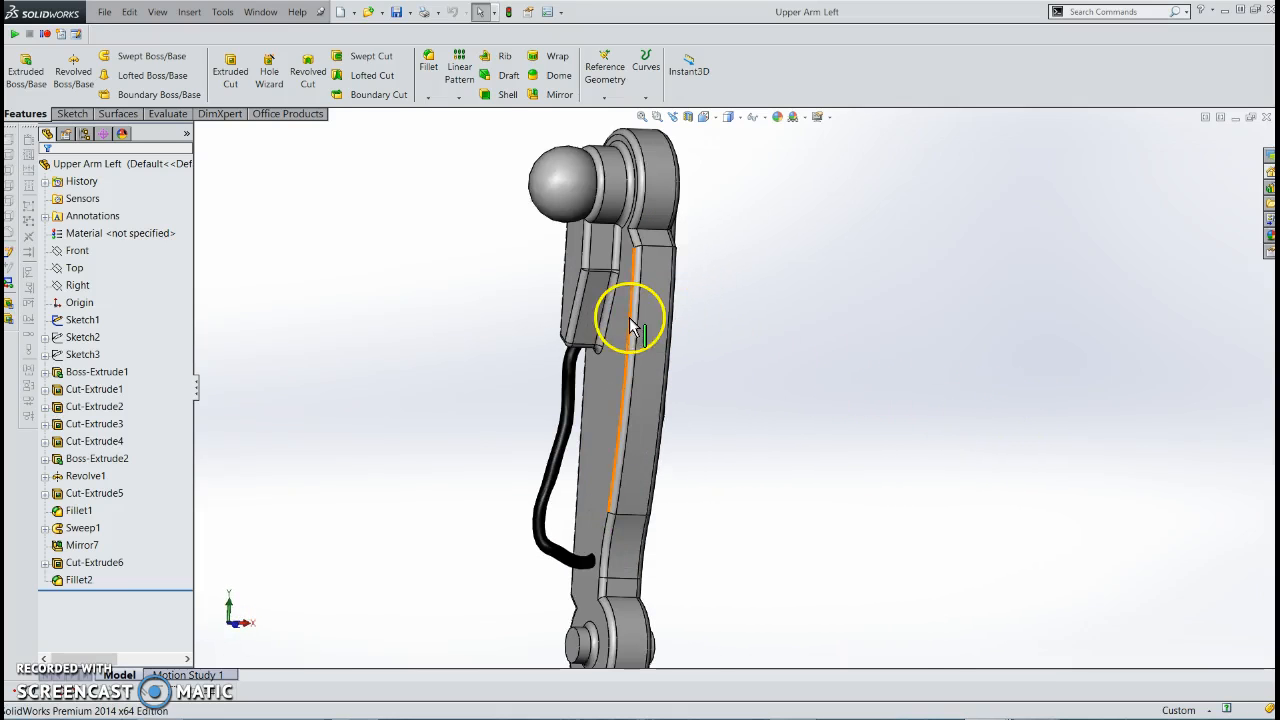
pyautogui.moveTo(571, 290); pyautogui.dragTo(510, 295, button='middle')
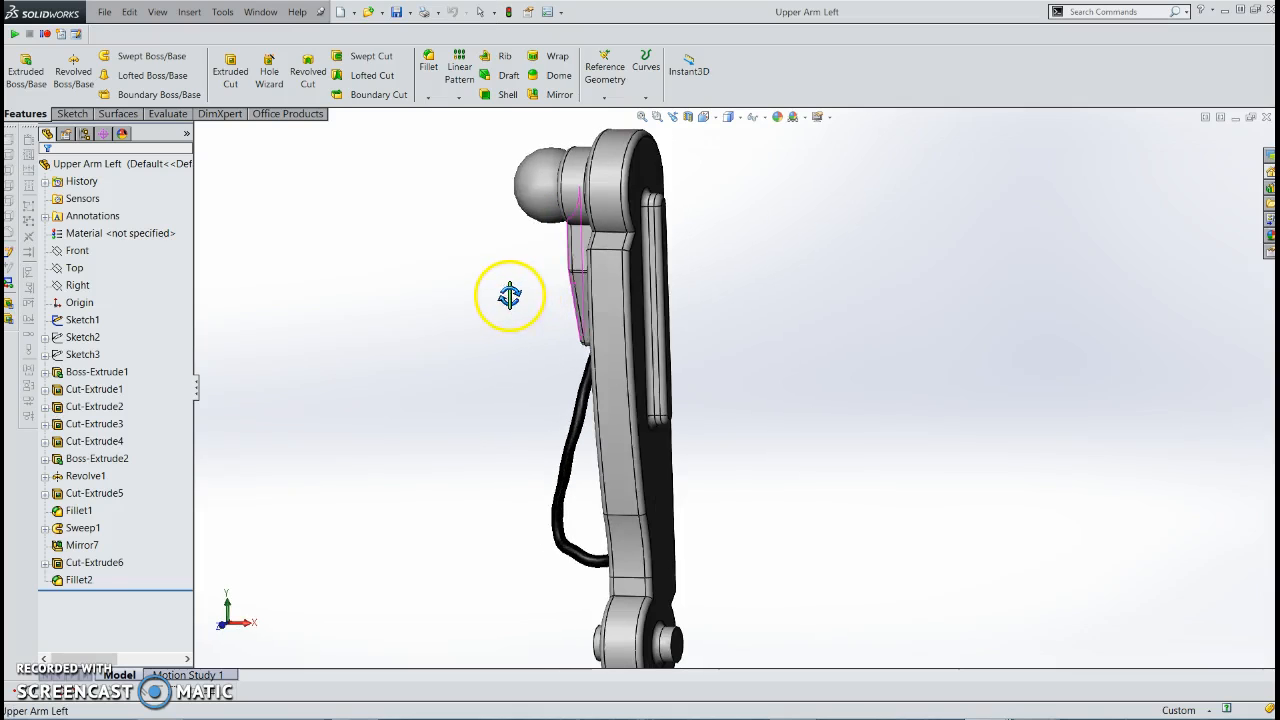
pyautogui.moveTo(664, 640); pyautogui.dragTo(706, 637, button='middle')
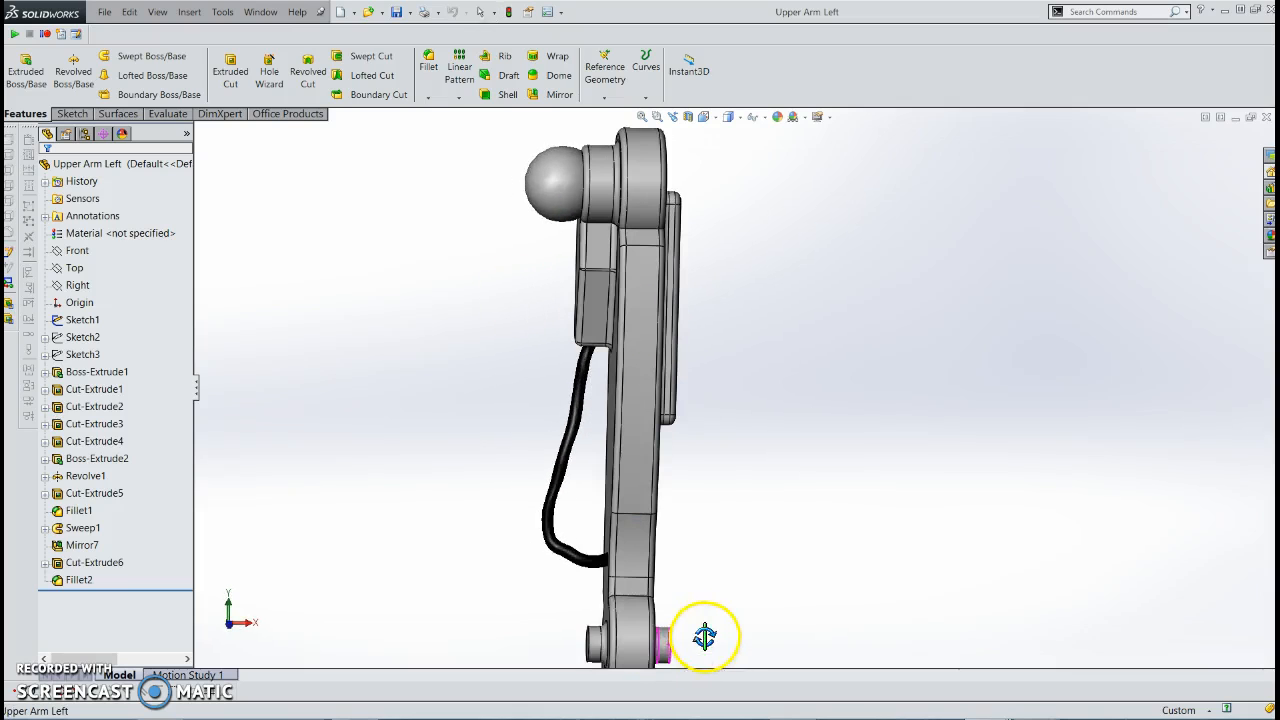
pyautogui.scroll(1, 601, 390)
pyautogui.moveTo(601, 395); pyautogui.dragTo(604, 245, button='middle')
# Highlight Revolve1, Cut-Extrude4 and Mirror7 in the left upper arm's feature history and inspect the related geometry on the model
pyautogui.click(82, 527)
pyautogui.click(82, 528)
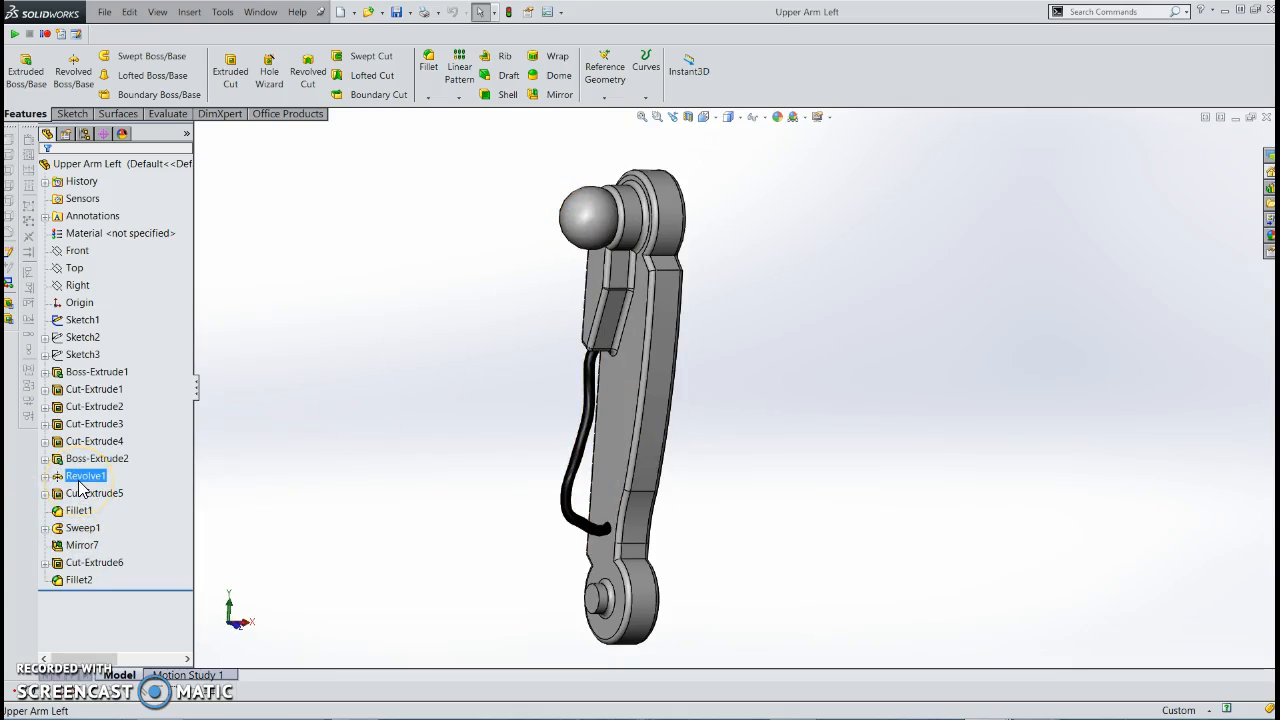
pyautogui.keyDown('ctrl'); pyautogui.click(88, 563); pyautogui.keyUp('ctrl')
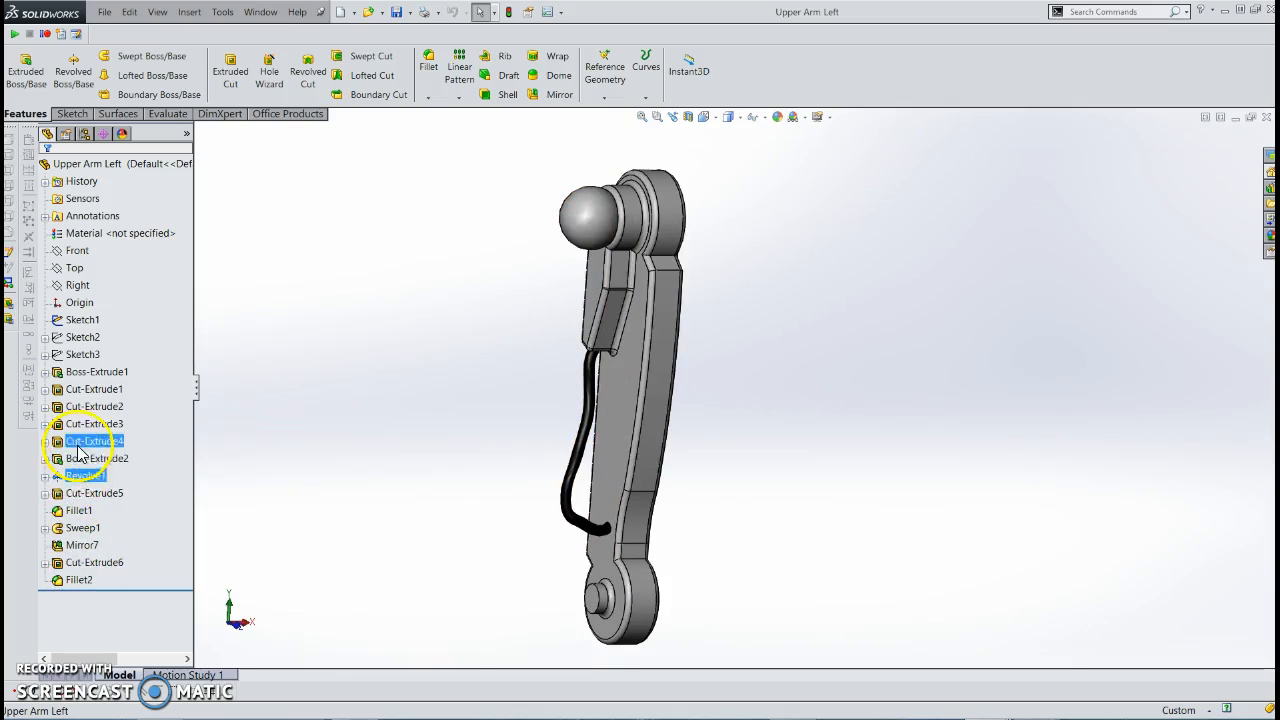
pyautogui.moveTo(543, 400); pyautogui.dragTo(500, 424, button='middle')
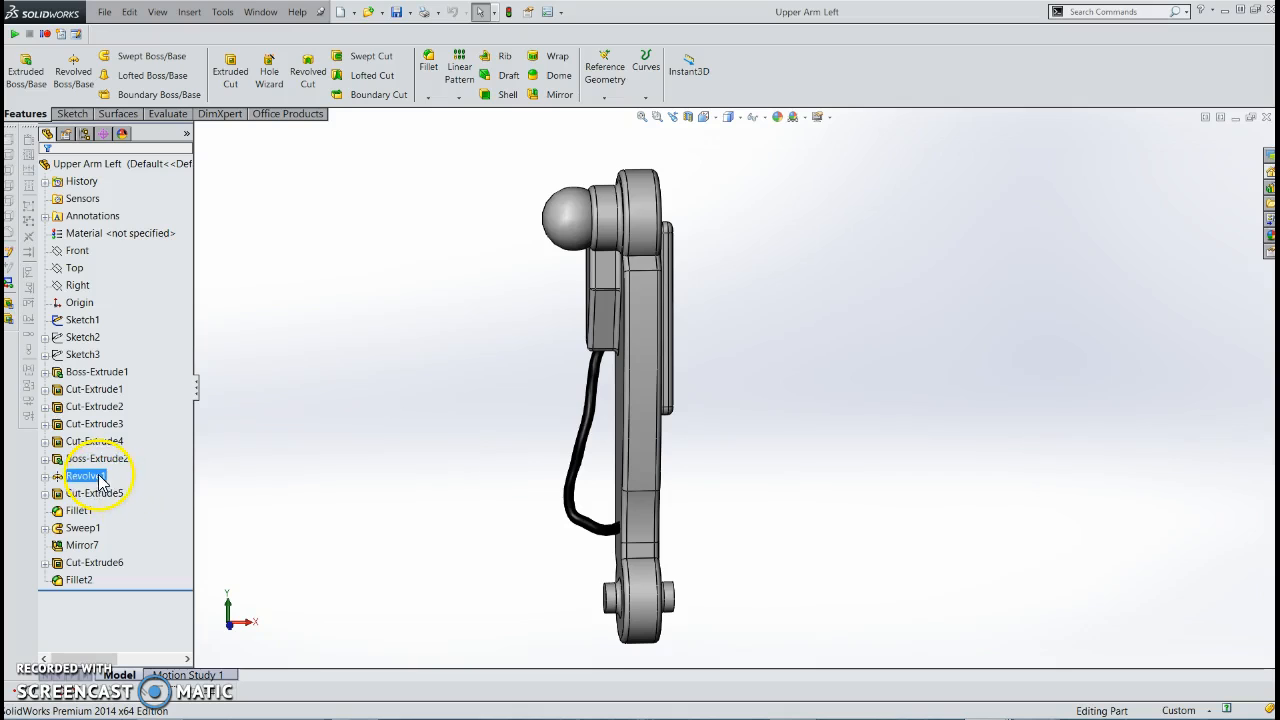
pyautogui.click(568, 238)
pyautogui.click(82, 545)
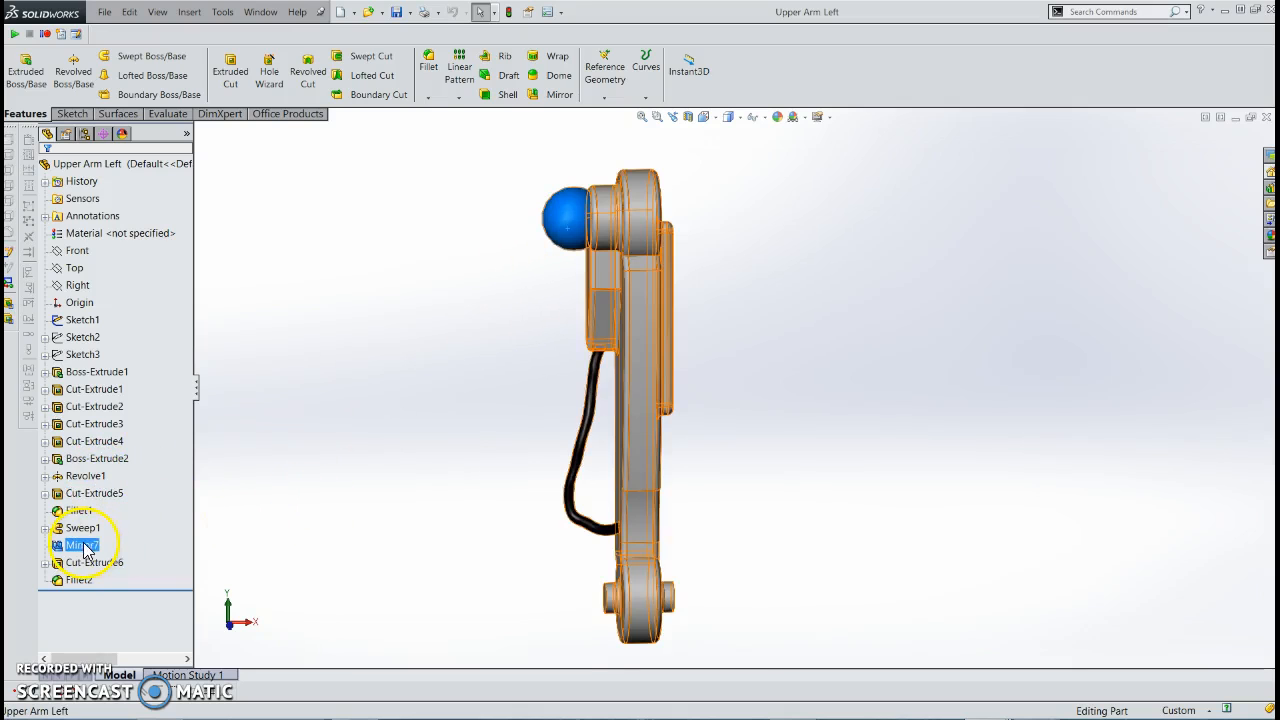
pyautogui.click(213, 500)
pyautogui.moveTo(534, 434); pyautogui.dragTo(630, 433, button='middle')
pyautogui.scroll(-3, 670, 433)
pyautogui.click(650, 400)
pyautogui.click(452, 468)
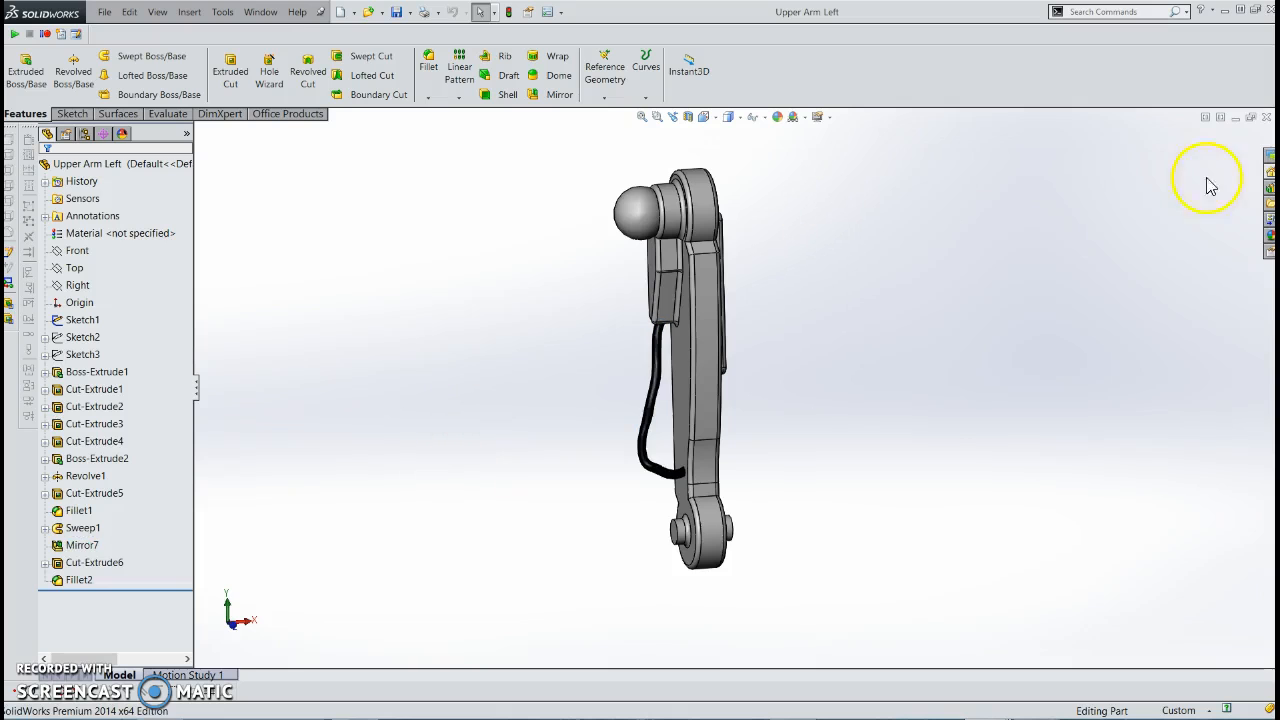
# Switch to the Pit Droid assembly, select the opposite upper arm and open its Upper Arm part
pyautogui.scroll(-4, 688, 374)
pyautogui.moveTo(735, 391); pyautogui.dragTo(697, 388, button='middle')
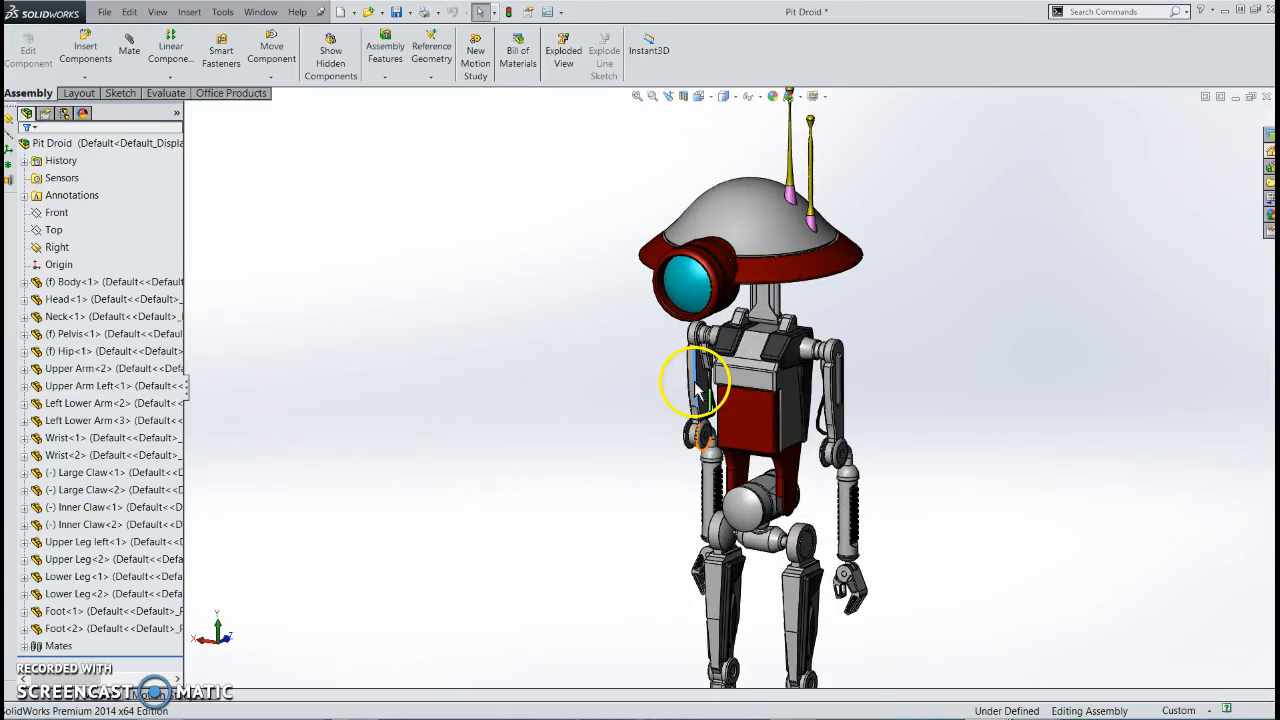
pyautogui.rightClick(697, 388)
pyautogui.press('Escape')
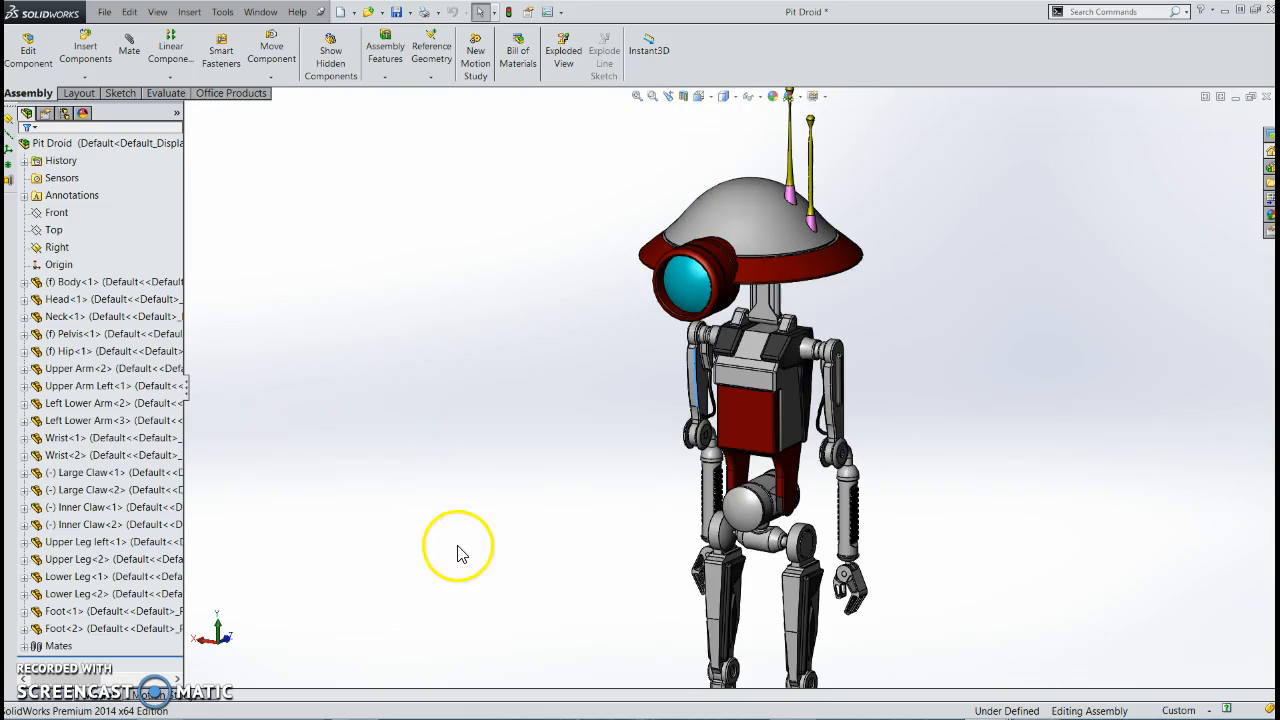
# Highlight Revolve1, Sweep1 and Fillet1 in the Upper Arm's feature history and inspect the ball, cable and rounded edges
pyautogui.click(84, 476)
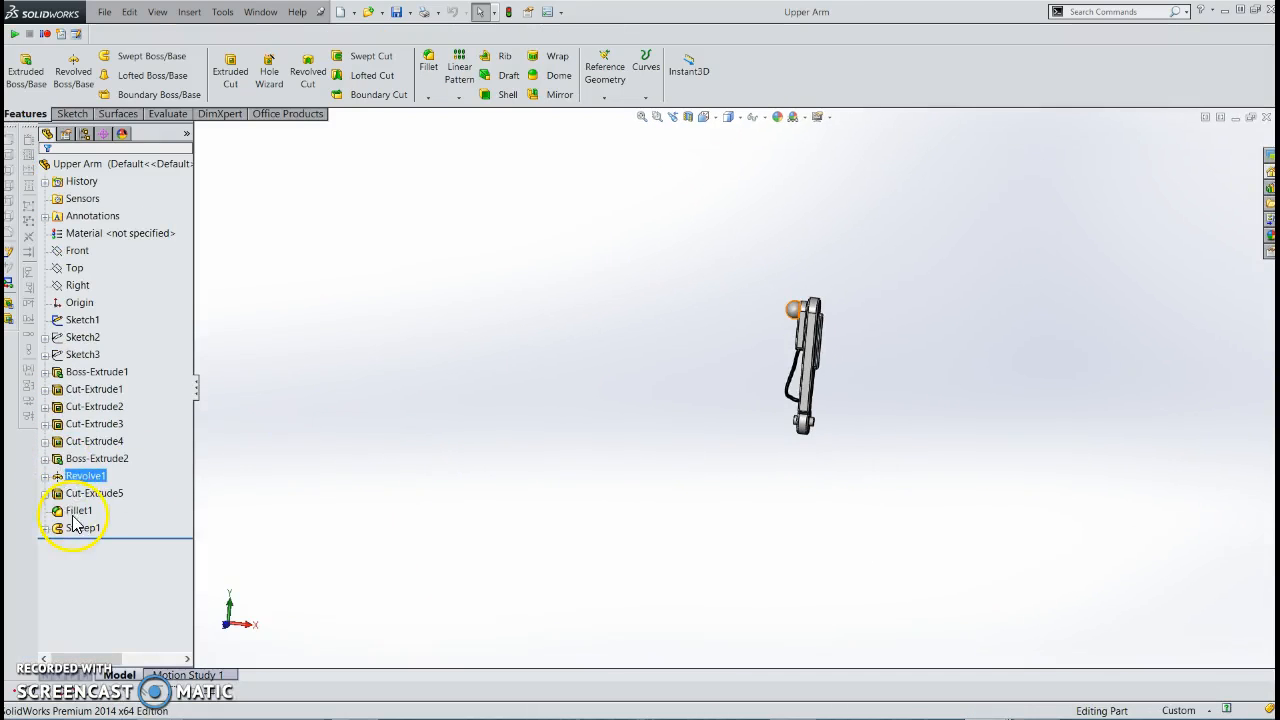
pyautogui.click(84, 476)
pyautogui.scroll(-5, 740, 340)
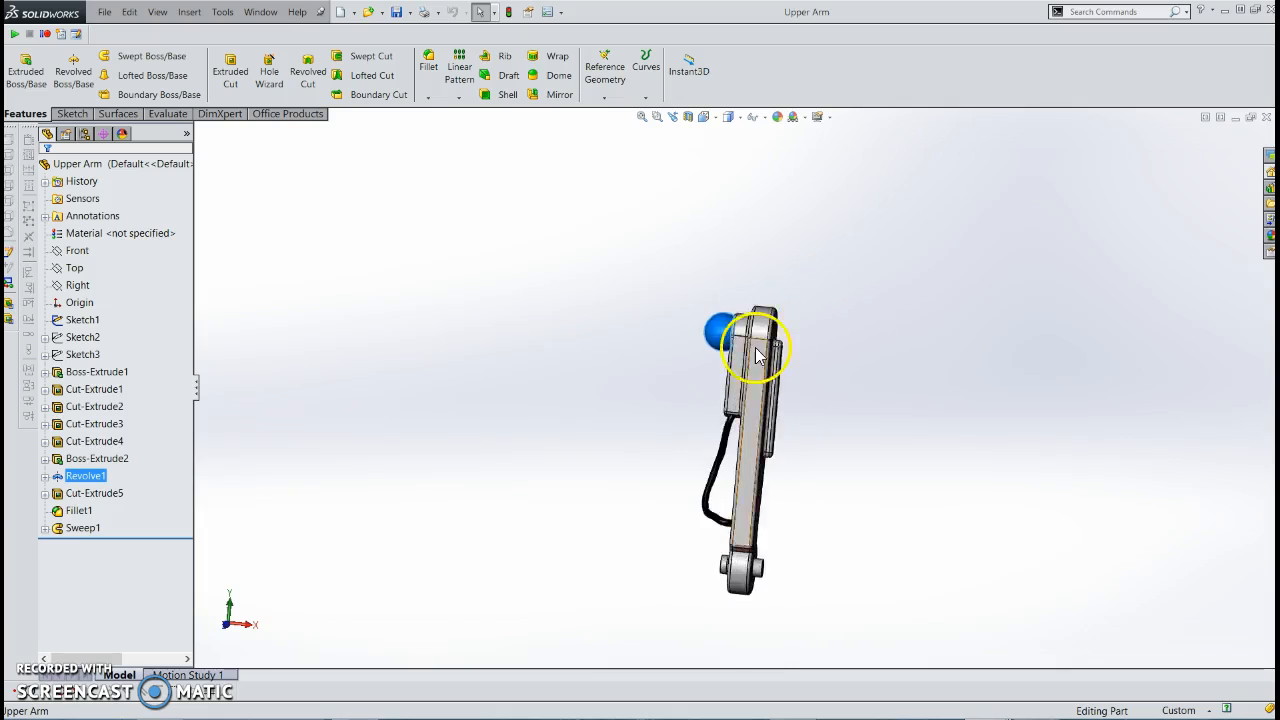
pyautogui.click(78, 528)
pyautogui.scroll(-1, 505, 555)
pyautogui.click(80, 528)
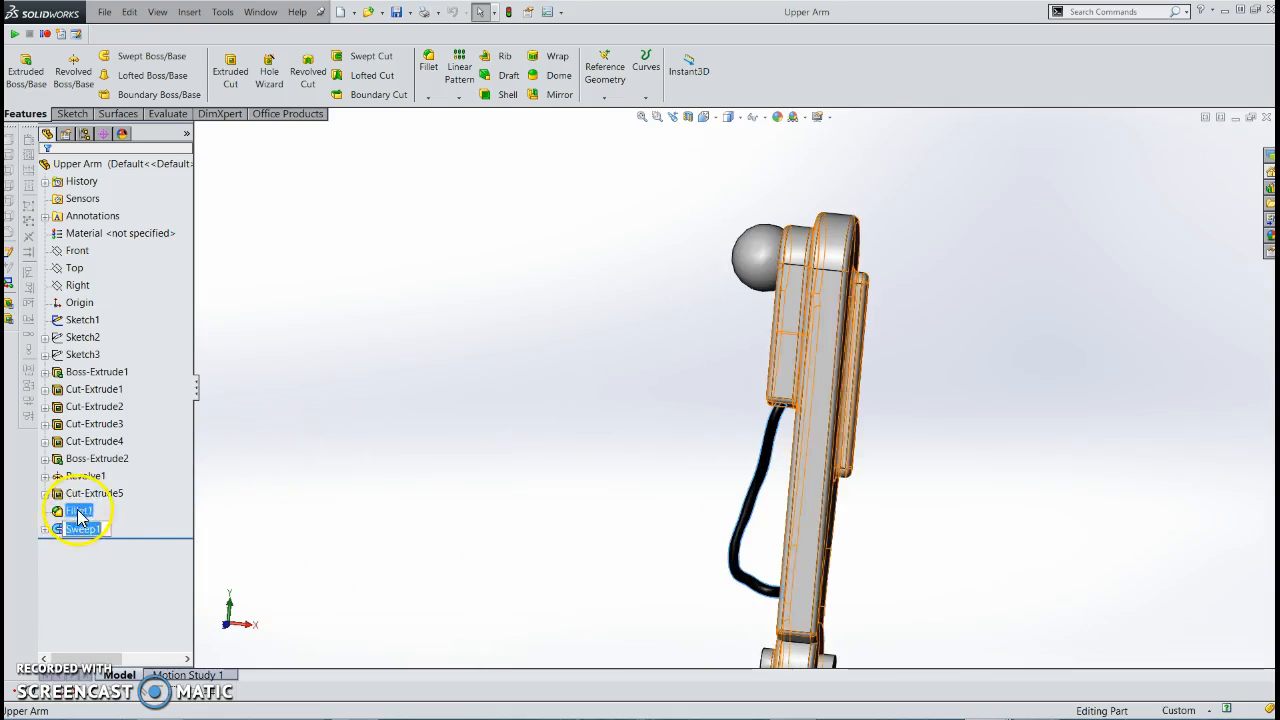
# Expand Sweep1, open Sketch12 for editing and examine the circular cable profile on the raised block's lower end face
pyautogui.click(103, 546)
pyautogui.click(123, 510)
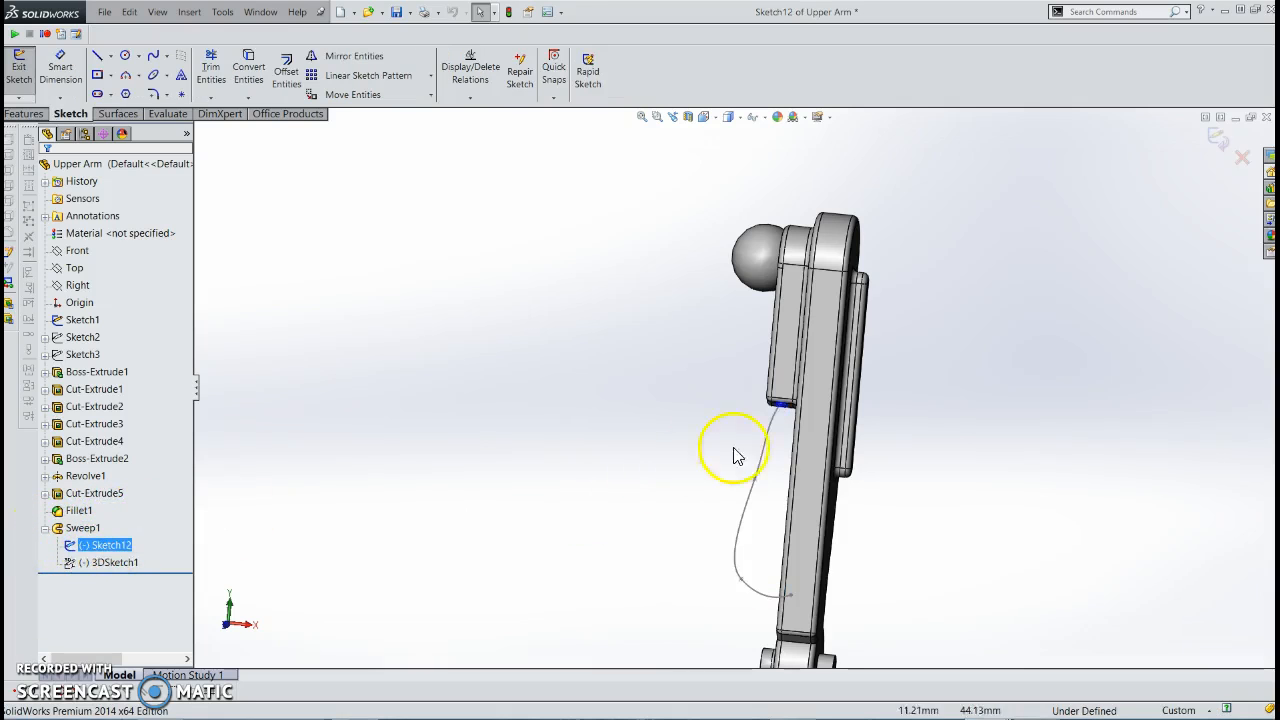
pyautogui.scroll(-5, 785, 405)
pyautogui.moveTo(790, 407)
pyautogui.mouseDown(button='middle')
pyautogui.moveTo(836, 246)
pyautogui.moveTo(811, 307)
pyautogui.mouseUp(button='middle')
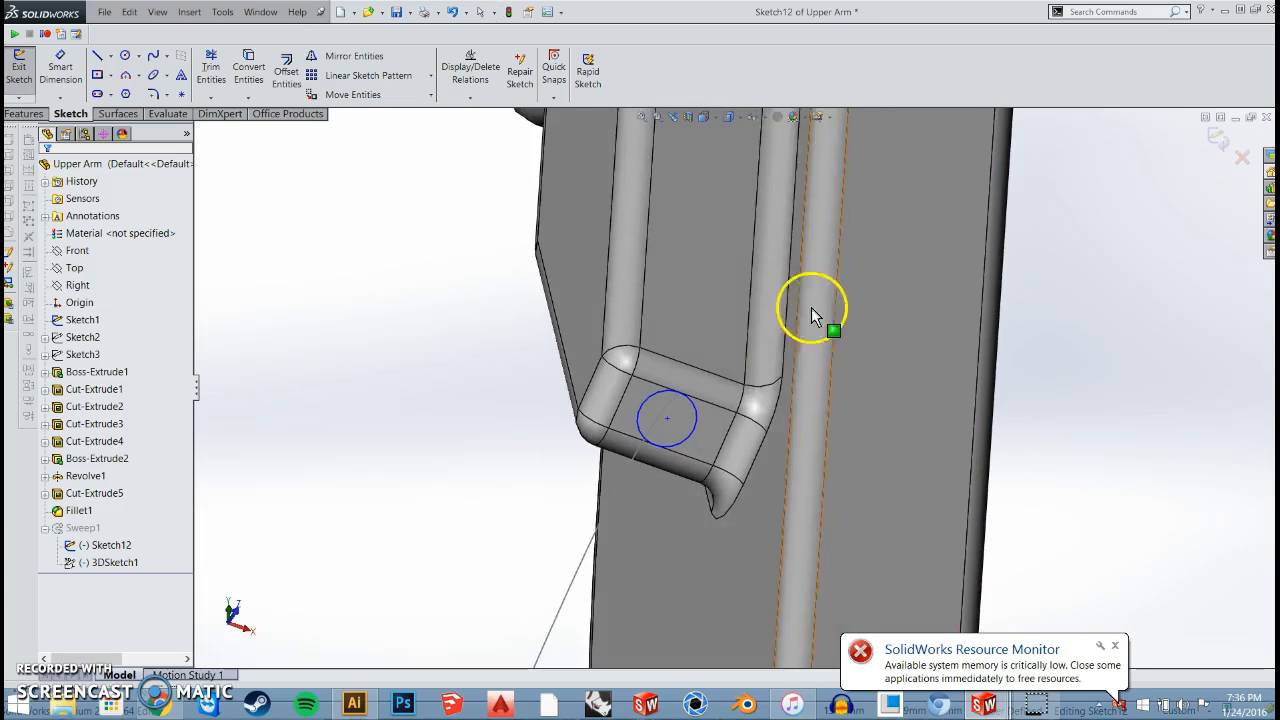
pyautogui.click(702, 435)
pyautogui.scroll(7, 702, 435)
pyautogui.moveTo(702, 435); pyautogui.dragTo(766, 474, button='middle')
pyautogui.scroll(-1, 769, 416)
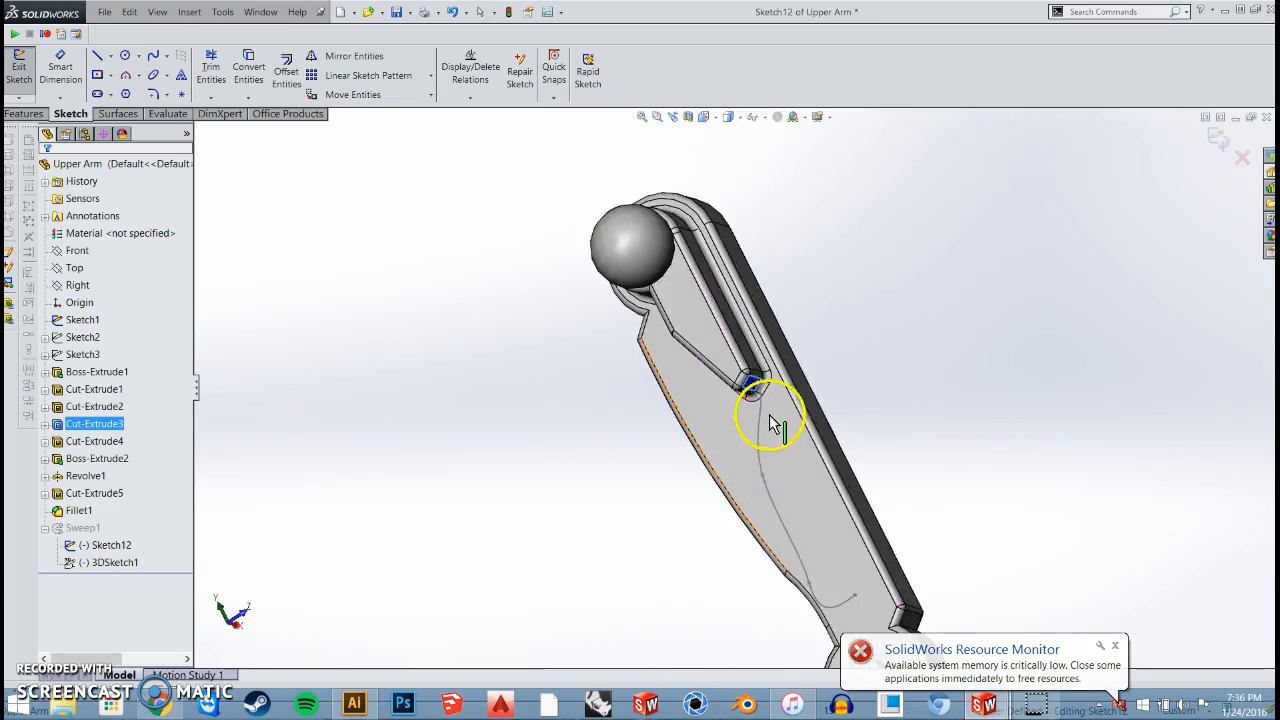
pyautogui.scroll(-6, 770, 425)
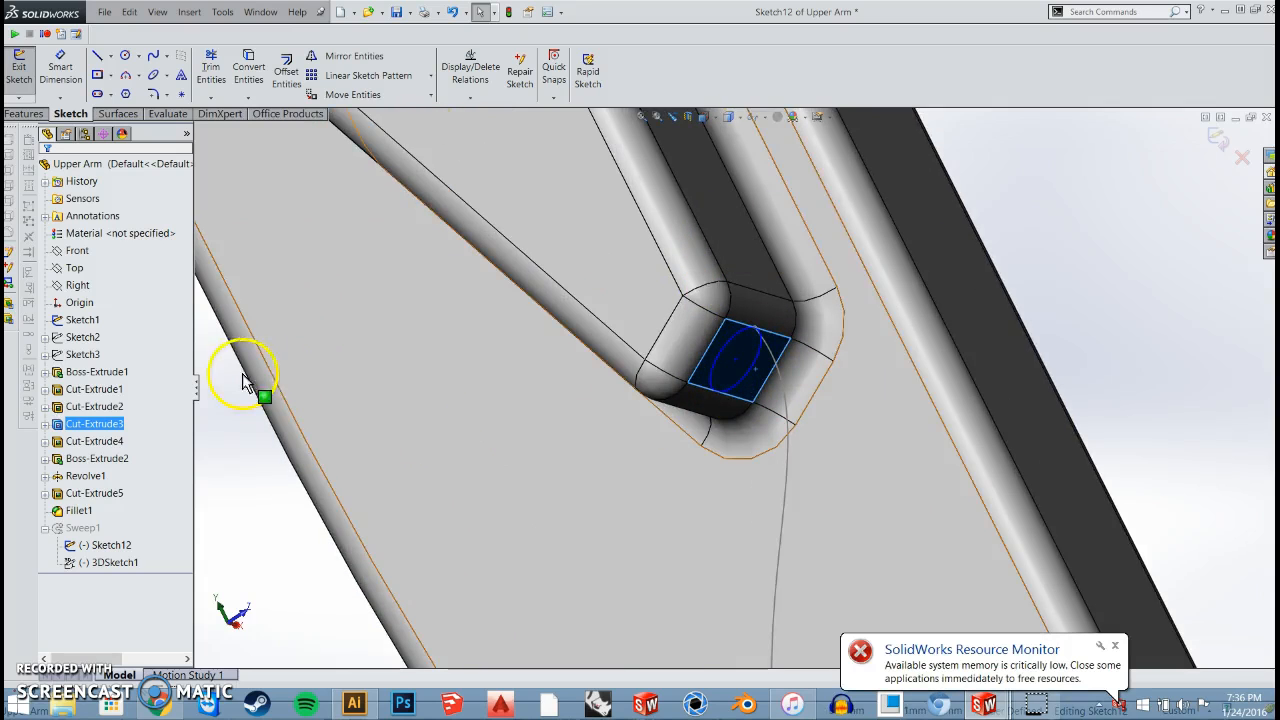
# Leave Sketch12 with a rebuild and examine the swept cable where it leaves the raised block
pyautogui.click(508, 12)
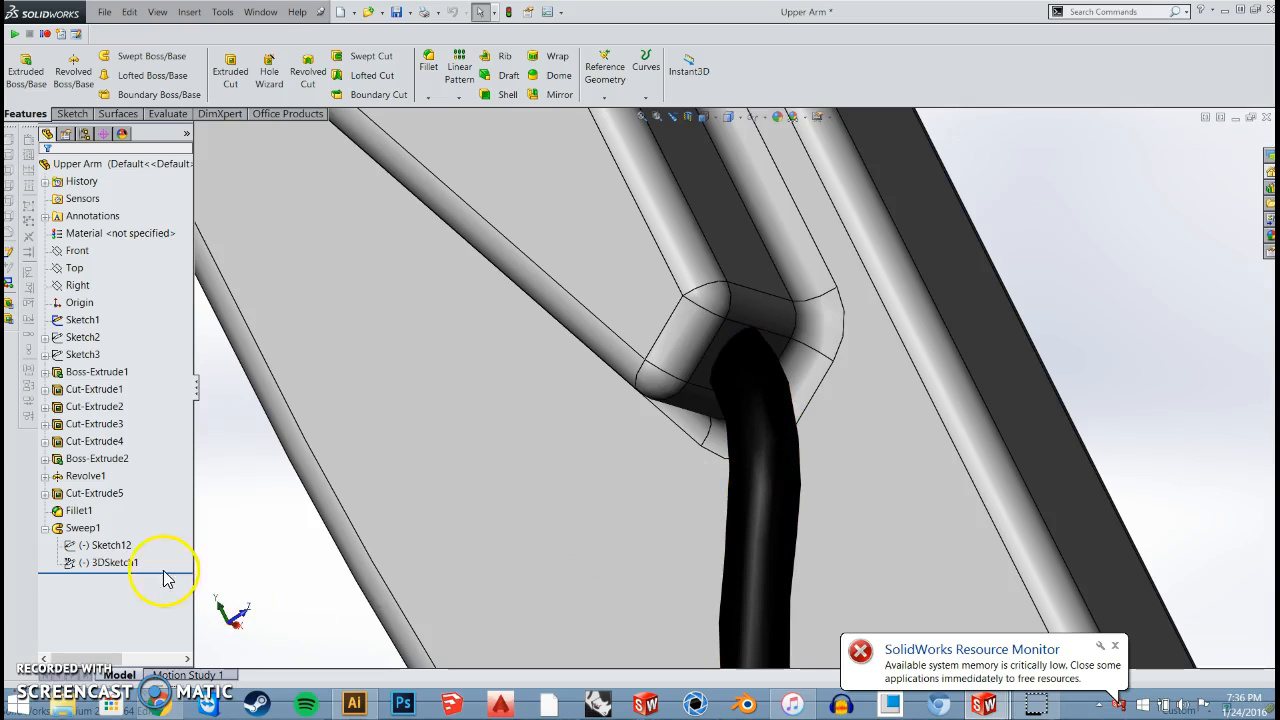
pyautogui.scroll(3, 716, 586)
pyautogui.moveTo(716, 586); pyautogui.dragTo(766, 655, button='middle')
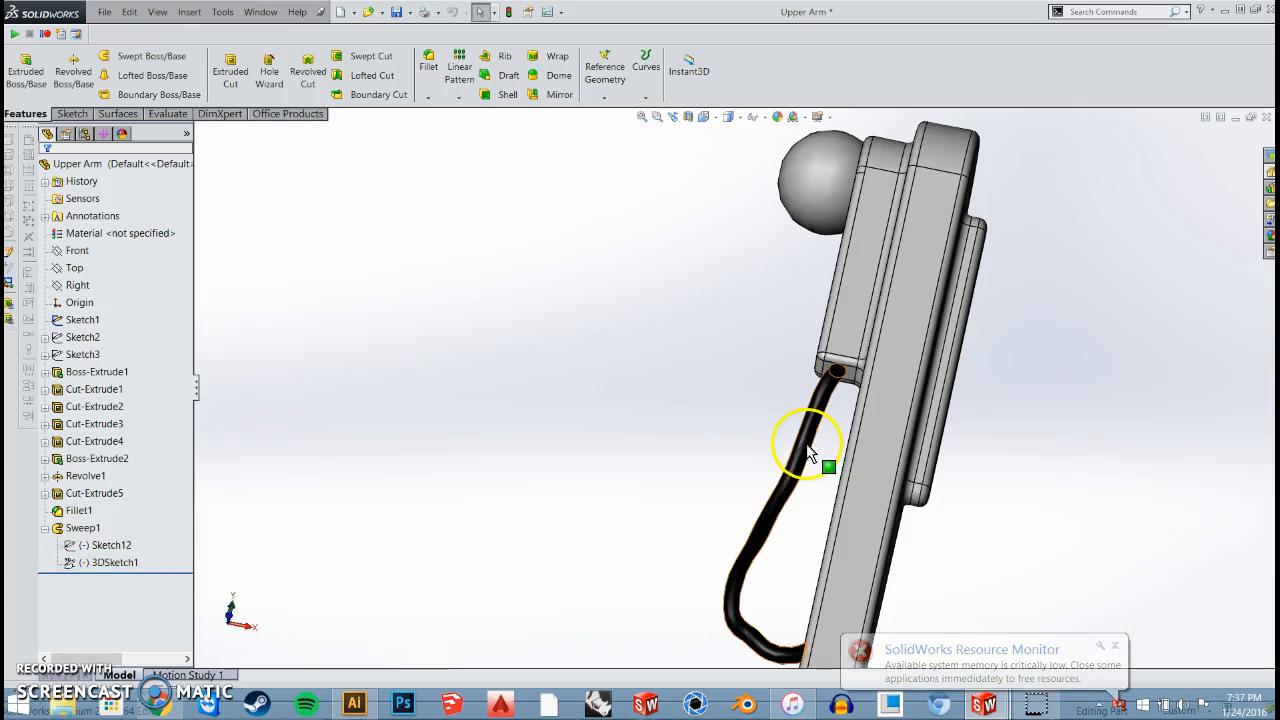
# Show the available sketch types and point out the 3D Sketch command
pyautogui.click(68, 114)
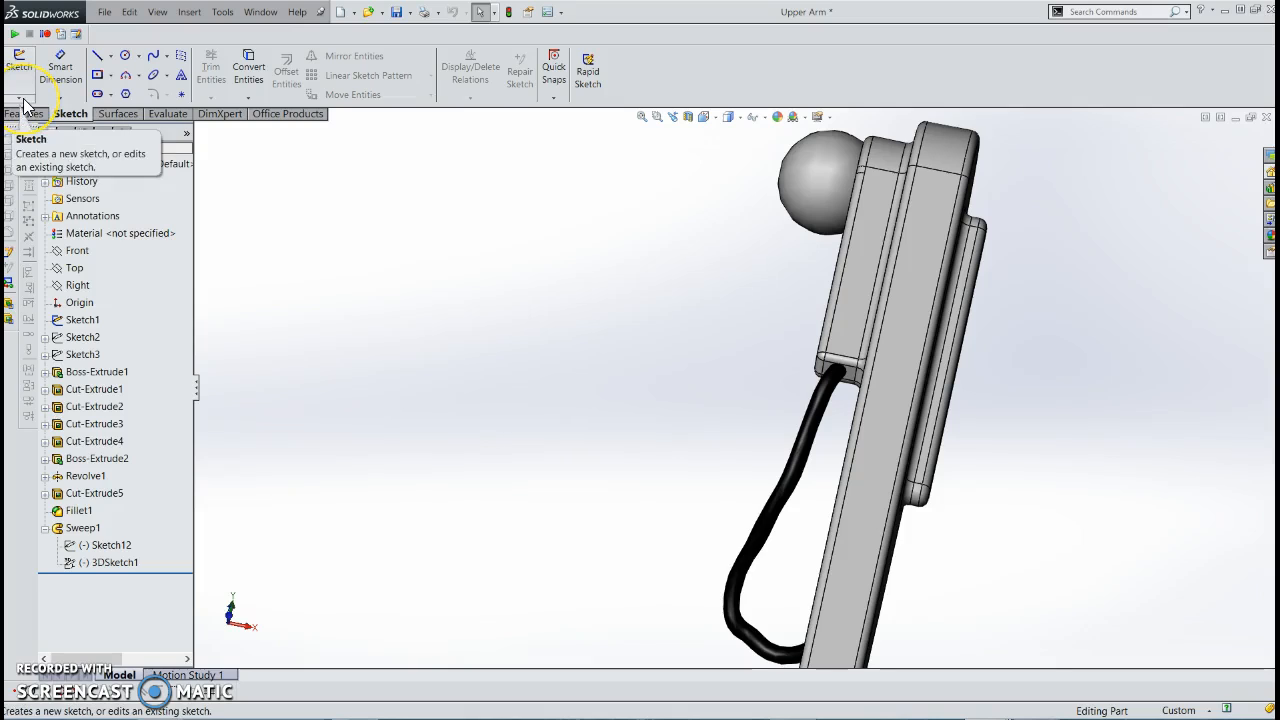
pyautogui.click(20, 97)
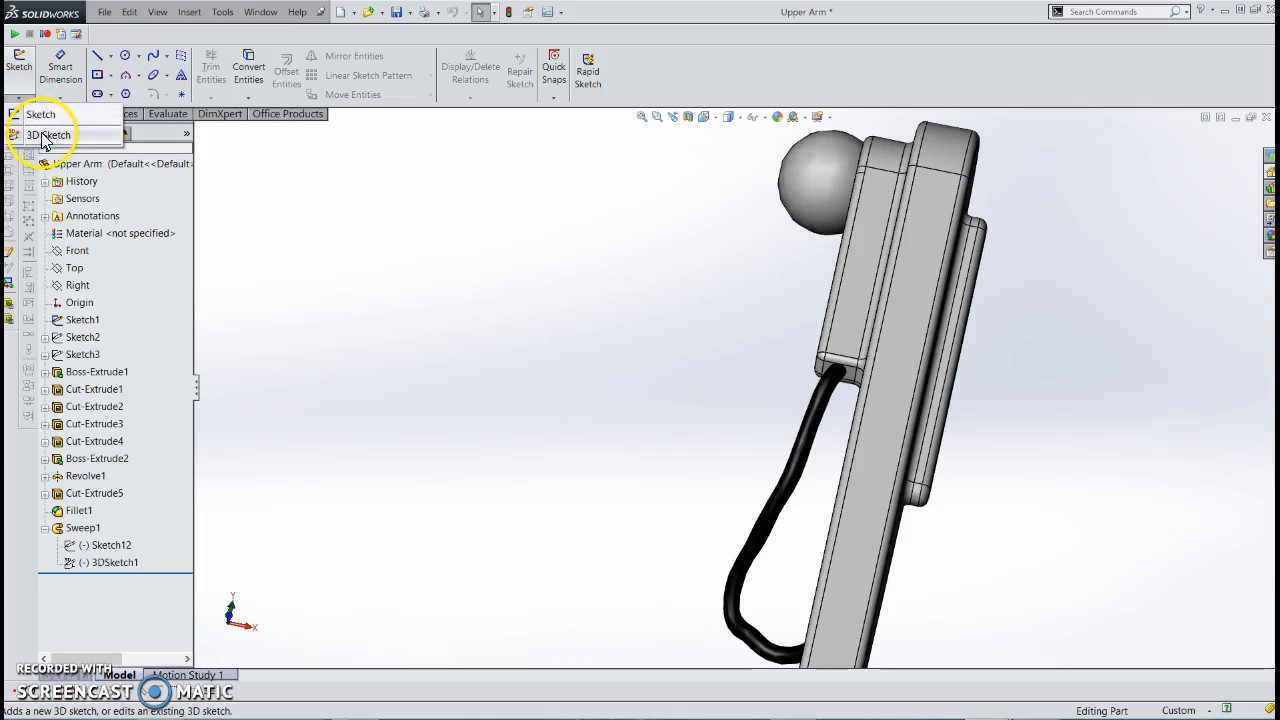
pyautogui.click(45, 139)
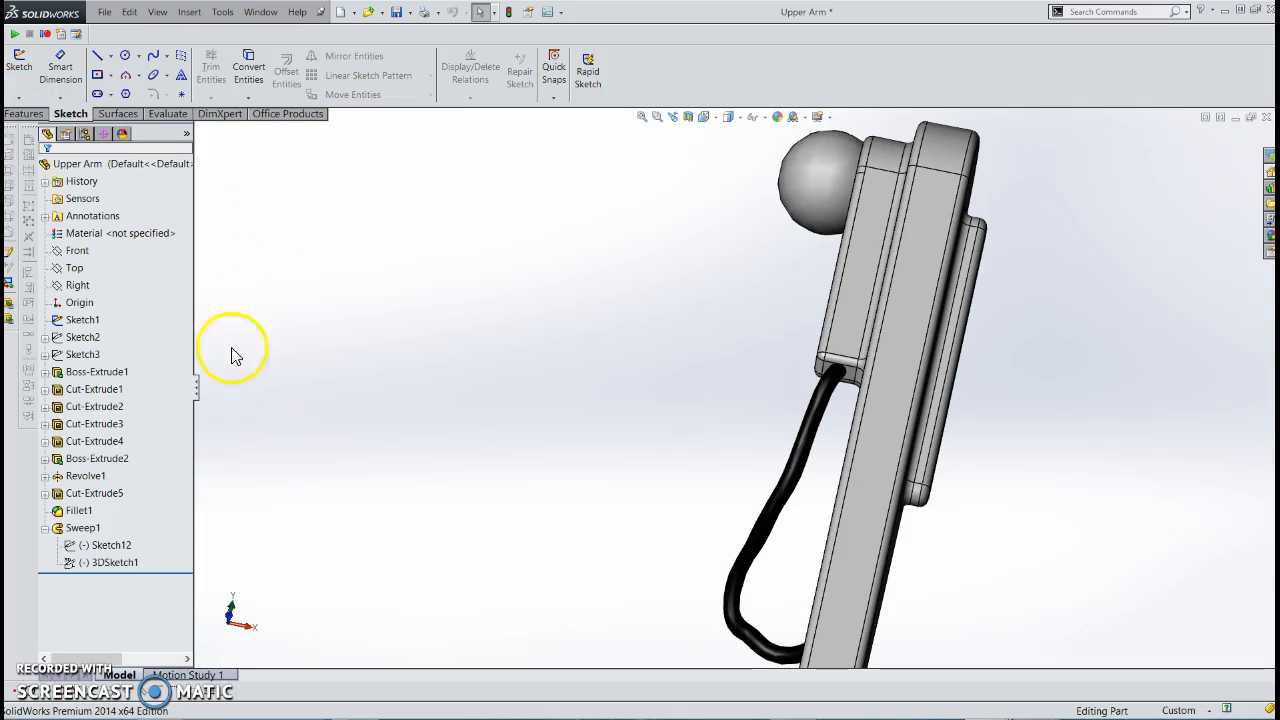
# Open 3DSketch1 under Sweep1 for editing, examine the spline that forms the cable path, and exit with a rebuild
pyautogui.click(113, 564)
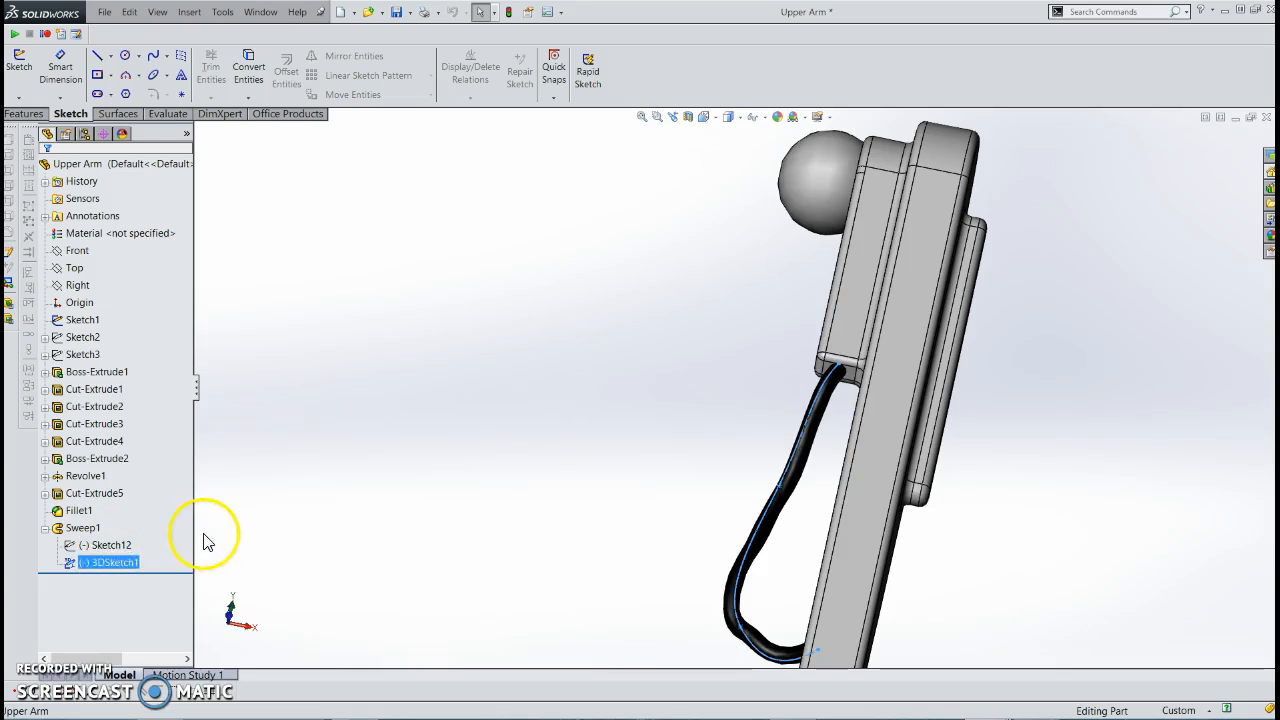
pyautogui.click(140, 530)
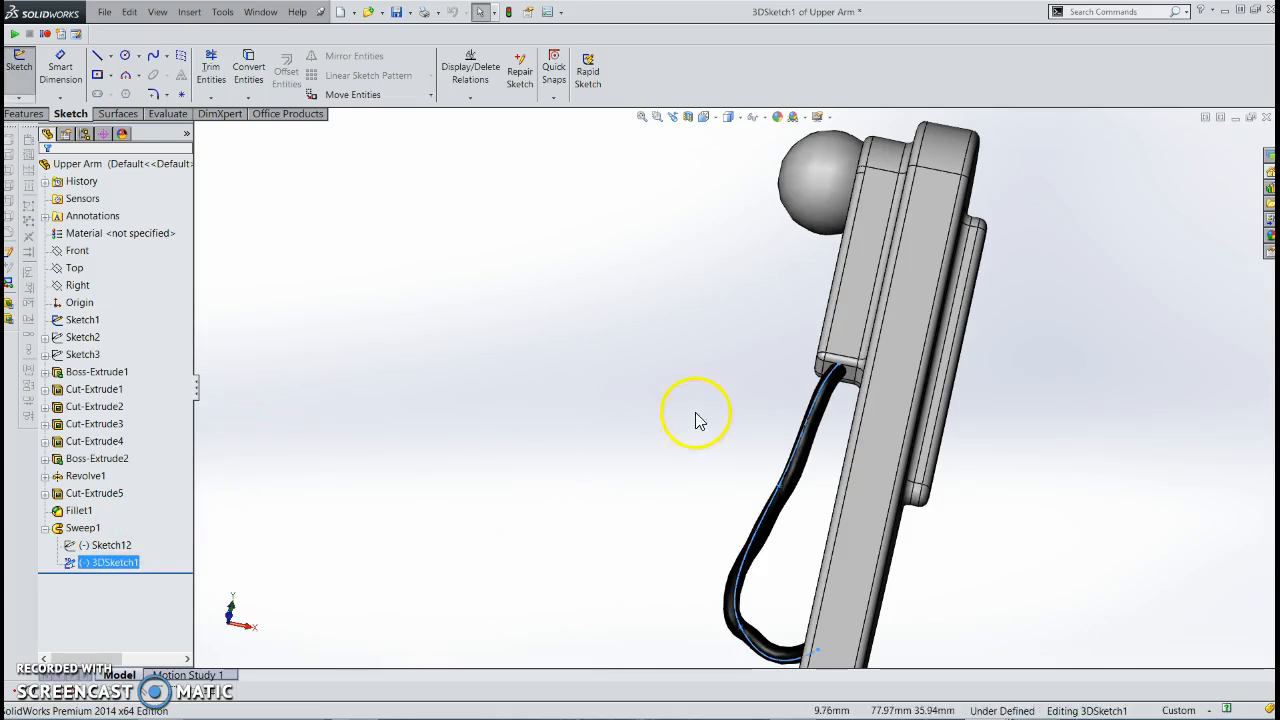
pyautogui.moveTo(737, 472); pyautogui.dragTo(792, 427, button='middle')
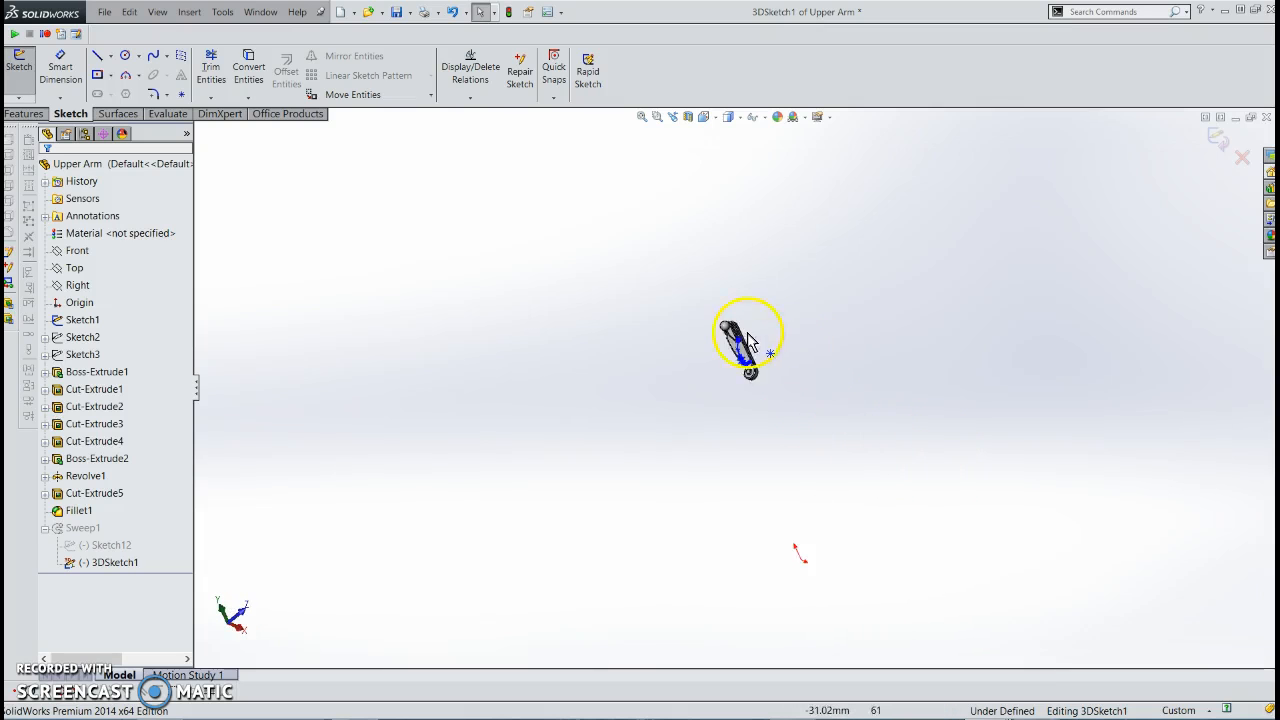
pyautogui.scroll(6, 748, 340)
pyautogui.moveTo(743, 457); pyautogui.dragTo(506, 530, button='middle')
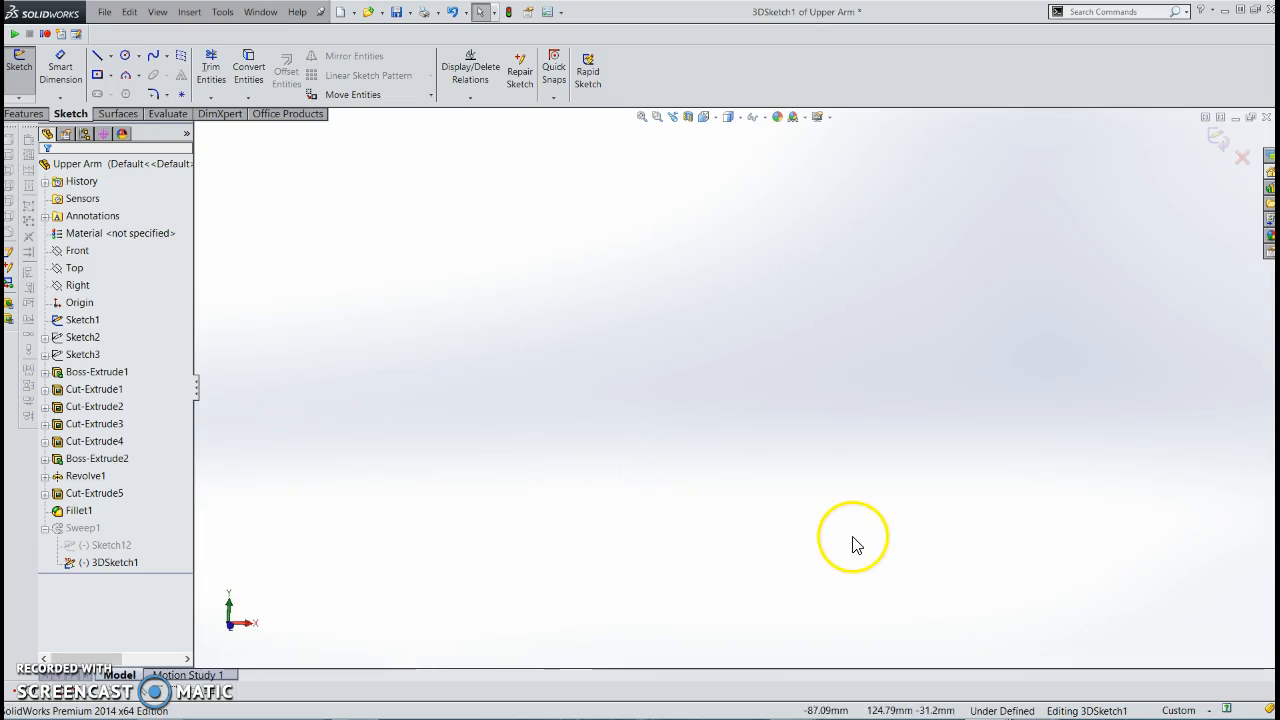
pyautogui.moveTo(745, 595)
pyautogui.mouseDown(button='middle')
pyautogui.moveTo(777, 517)
pyautogui.moveTo(694, 289)
pyautogui.moveTo(717, 291)
pyautogui.moveTo(712, 345)
pyautogui.mouseUp(button='middle')
pyautogui.scroll(-2, 711, 341)
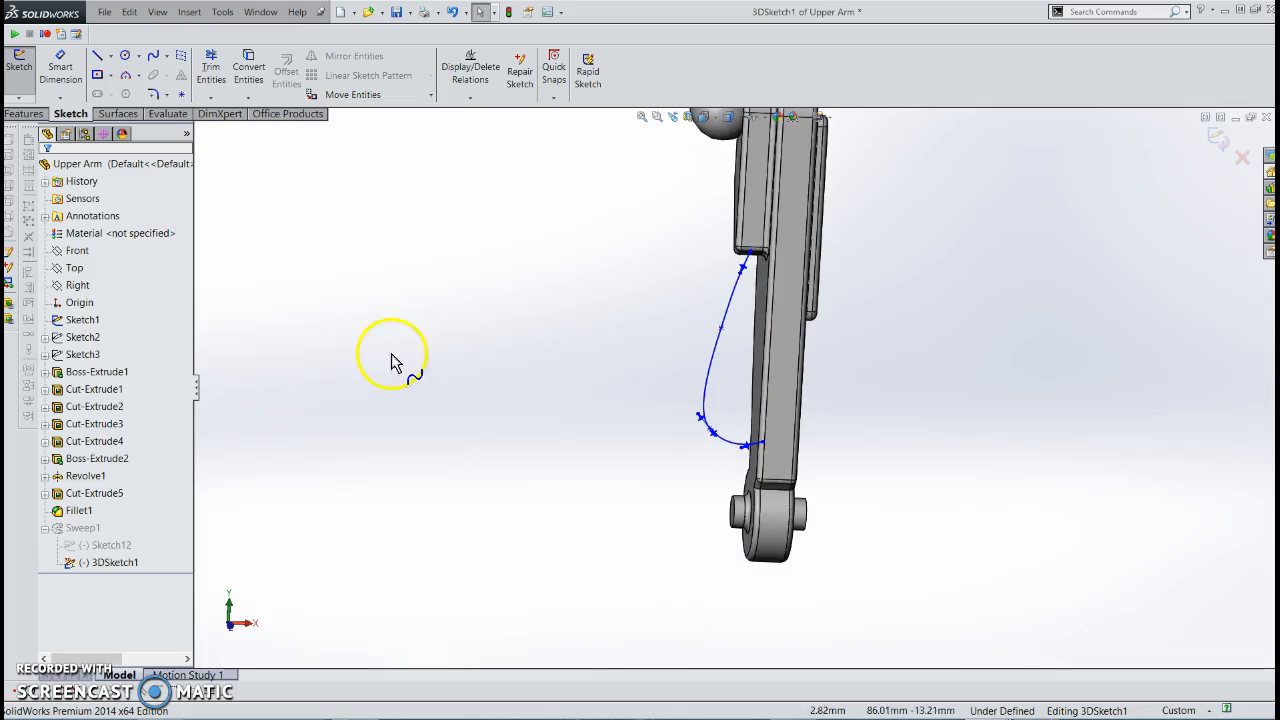
pyautogui.click(520, 18)
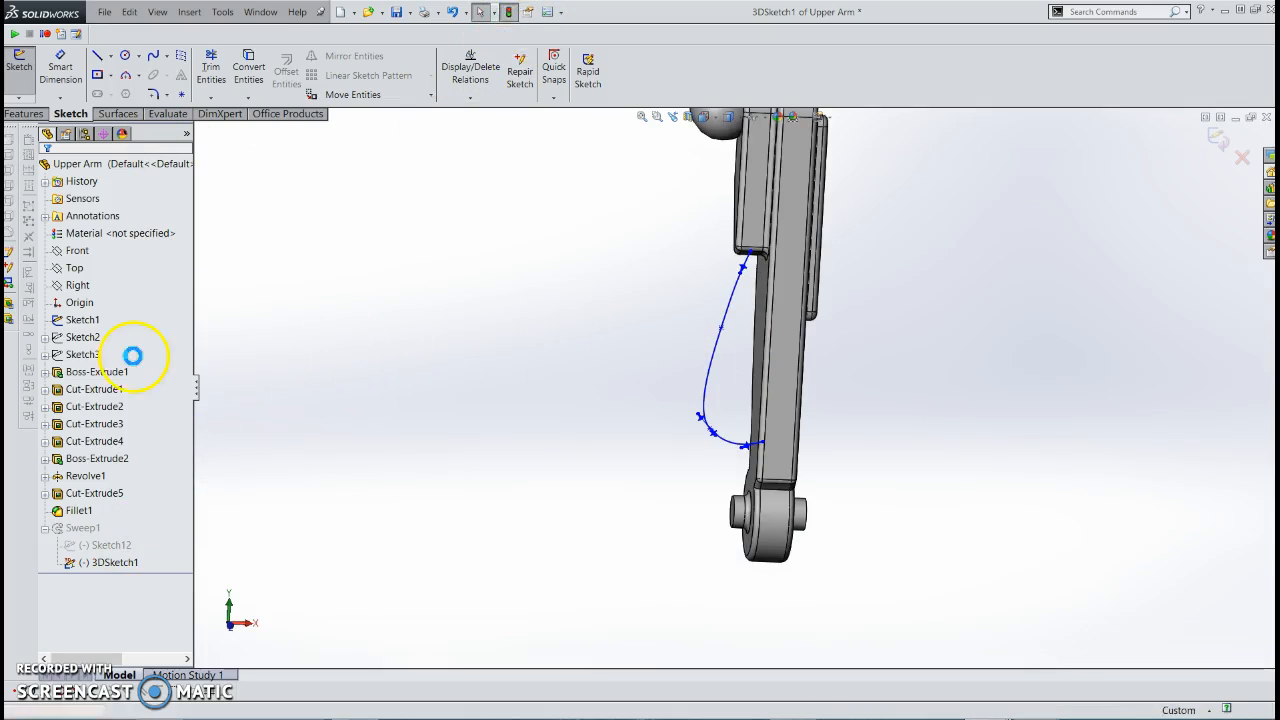
# Open Sweep1's definition, review the Sketch12 profile and 3DSketch1 path, and accept it despite the low-memory warning
pyautogui.click(82, 527)
pyautogui.click(91, 490)
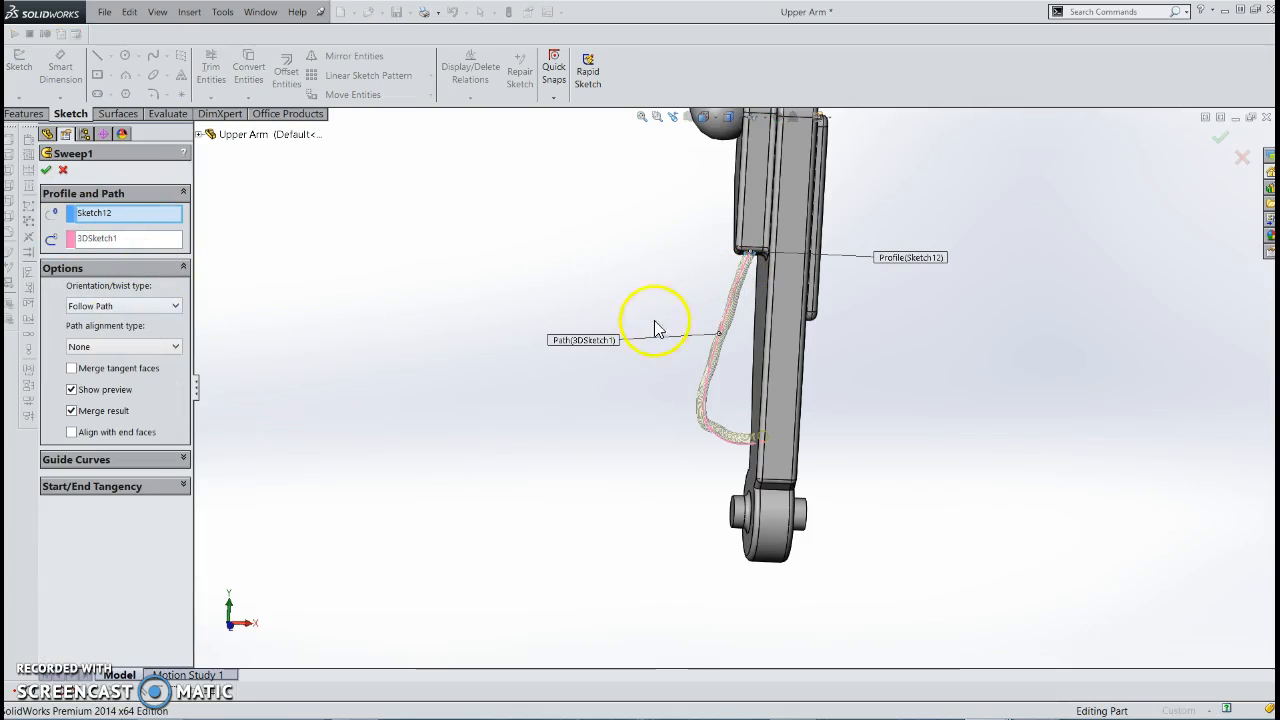
pyautogui.scroll(-3, 731, 391)
pyautogui.moveTo(731, 391); pyautogui.dragTo(213, 192, button='middle')
pyautogui.click(46, 172)
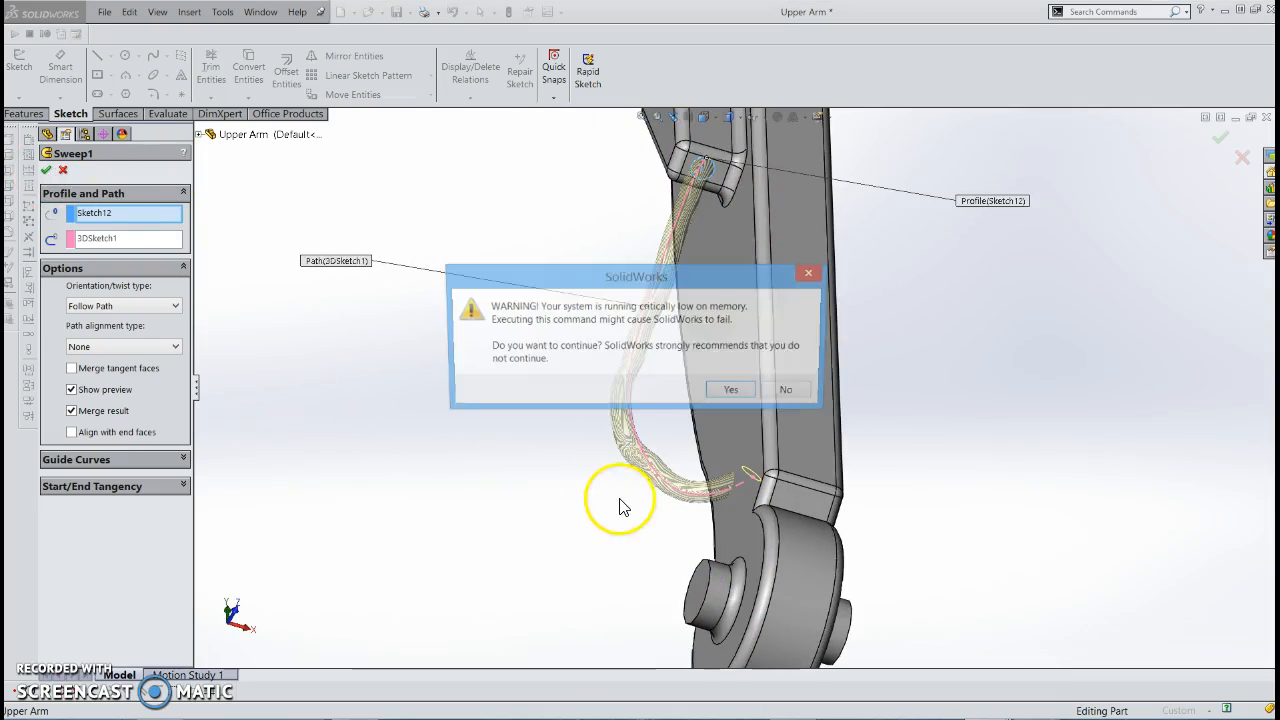
pyautogui.click(741, 393)
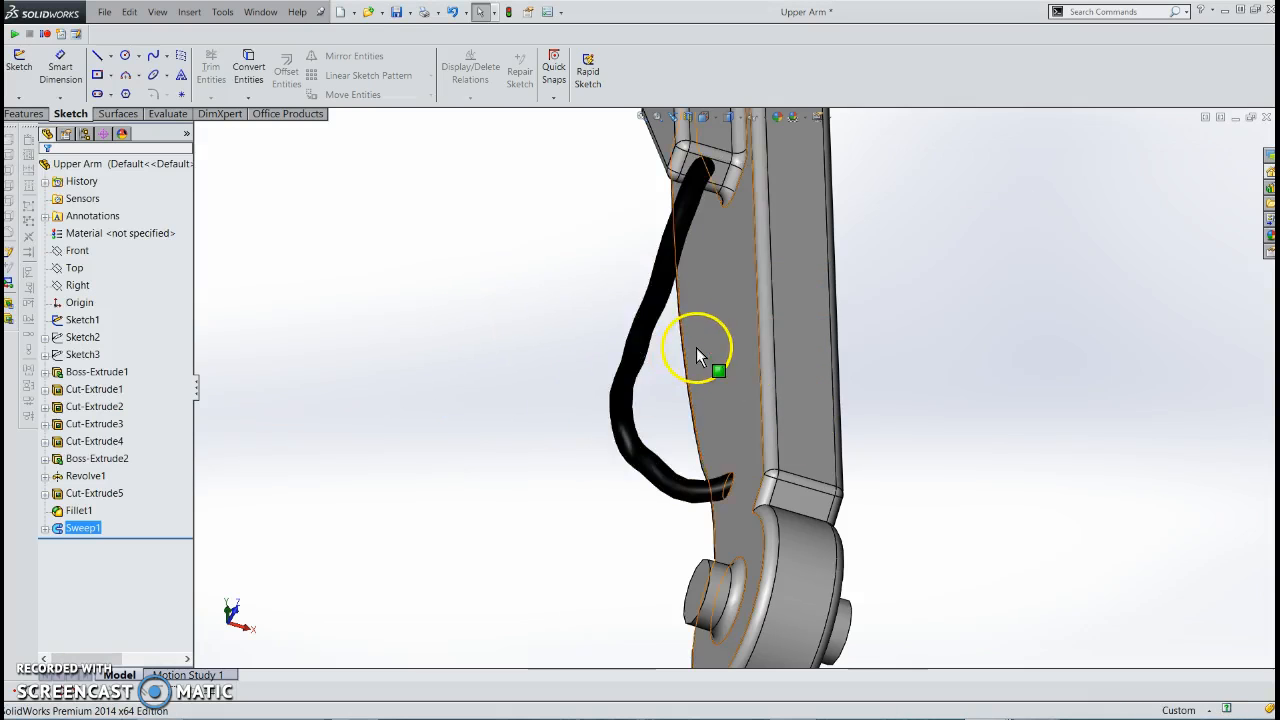
# Open Sweep1's definition, set the orientation/twist type to Twist Along Path, and accept the change to the cable
pyautogui.moveTo(614, 429); pyautogui.dragTo(515, 401, button='middle')
pyautogui.scroll(-1, 515, 401)
pyautogui.click(78, 527)
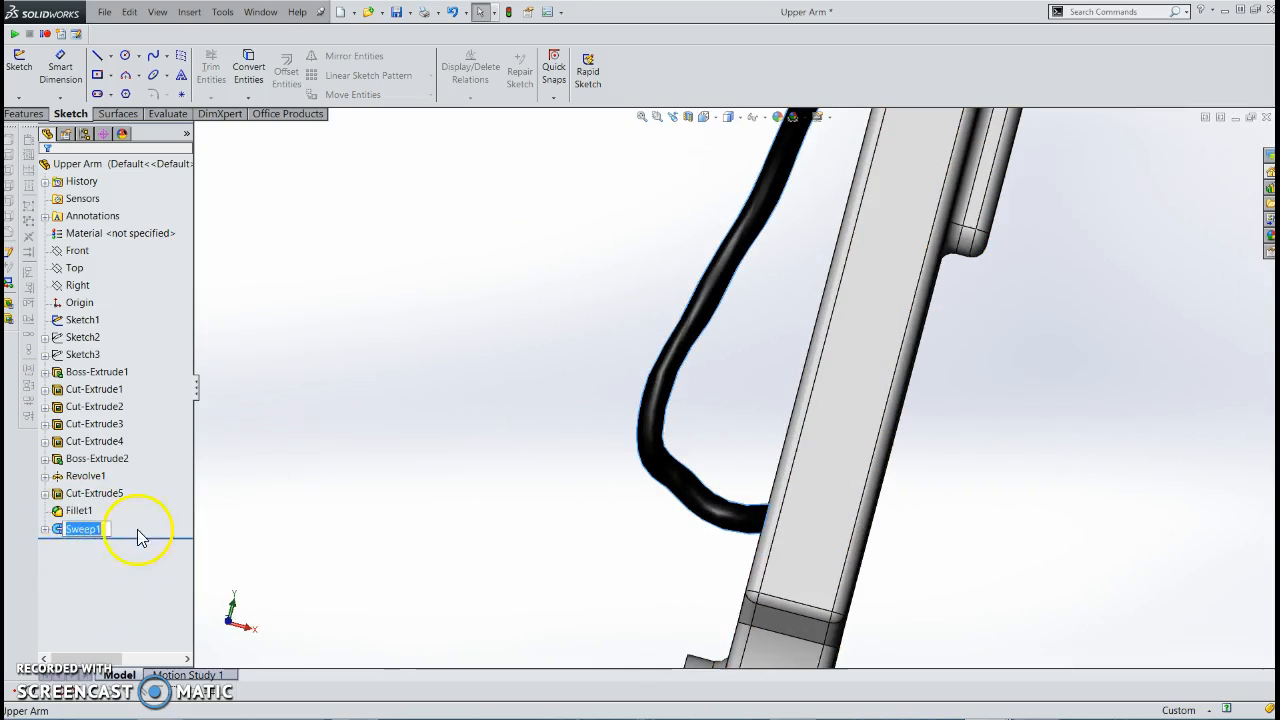
pyautogui.click(59, 526)
pyautogui.click(70, 502)
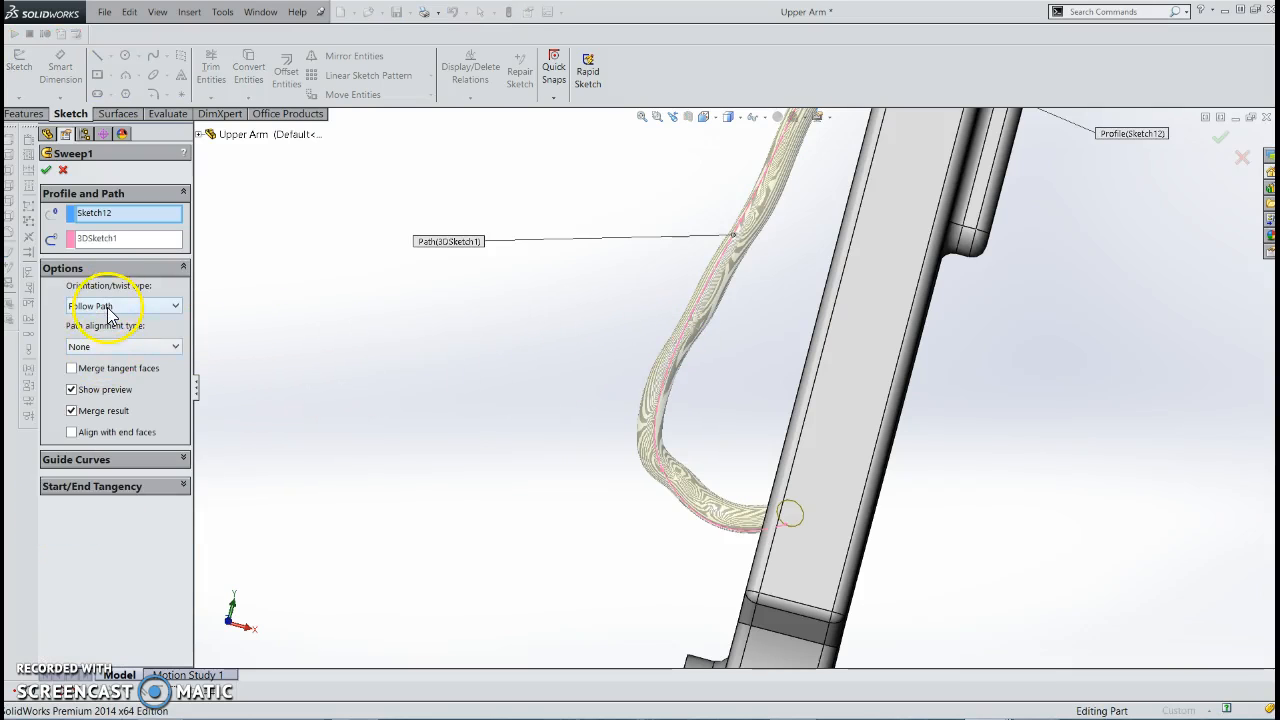
pyautogui.click(110, 306)
pyautogui.click(90, 365)
pyautogui.moveTo(750, 403); pyautogui.dragTo(781, 266, button='middle')
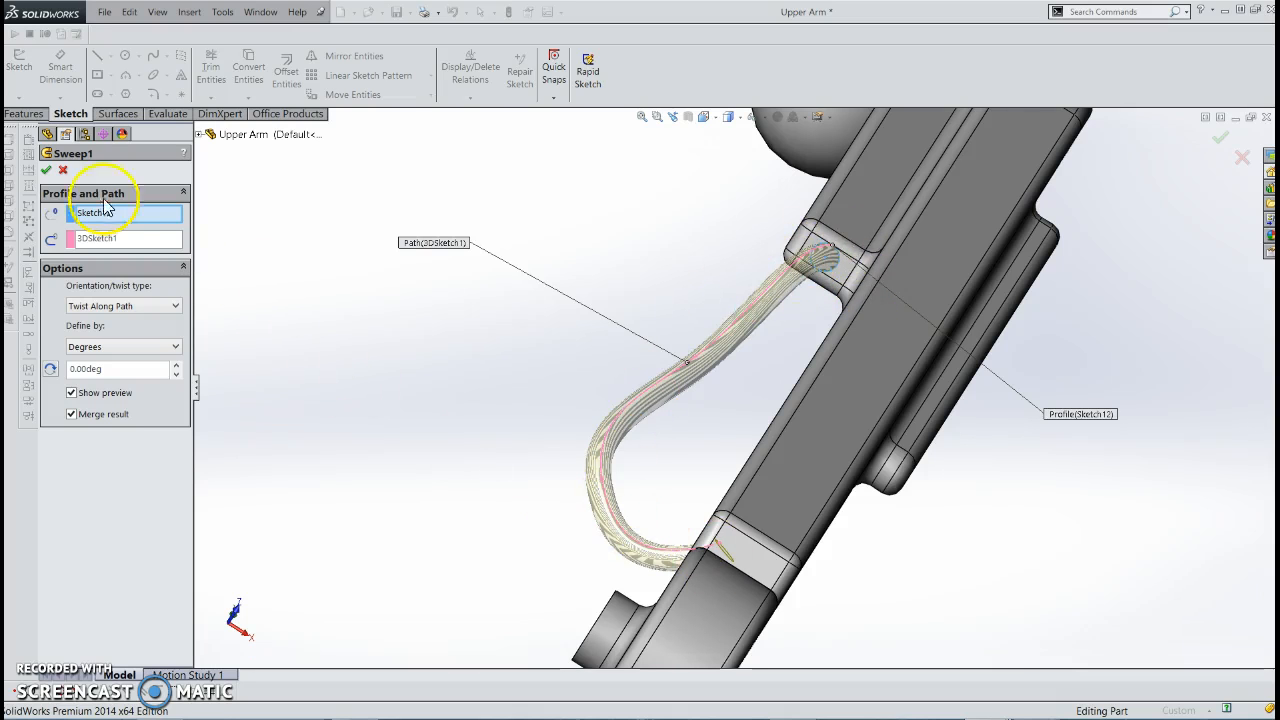
pyautogui.click(45, 170)
# Look over the whole upper arm and close the part without saving, returning to the Pit Droid assembly
pyautogui.moveTo(620, 434); pyautogui.dragTo(508, 305, button='middle')
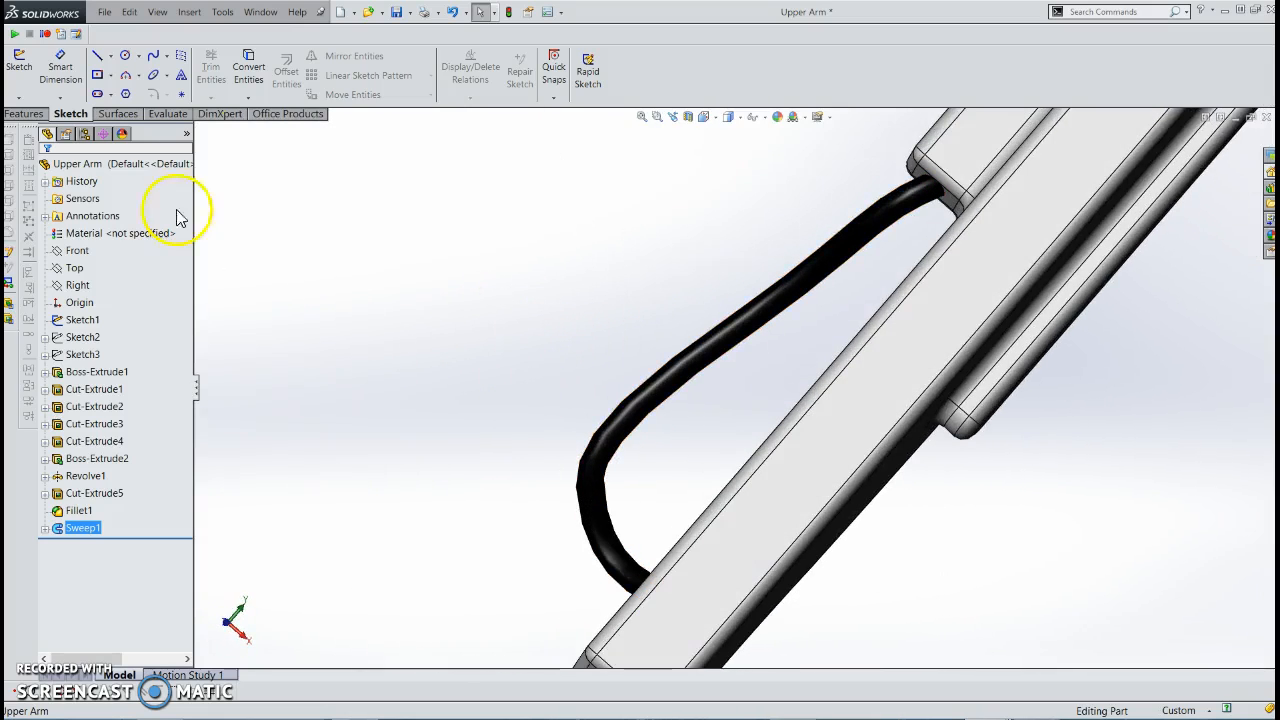
pyautogui.scroll(5, 891, 349)
pyautogui.moveTo(951, 391); pyautogui.dragTo(1118, 225, button='middle')
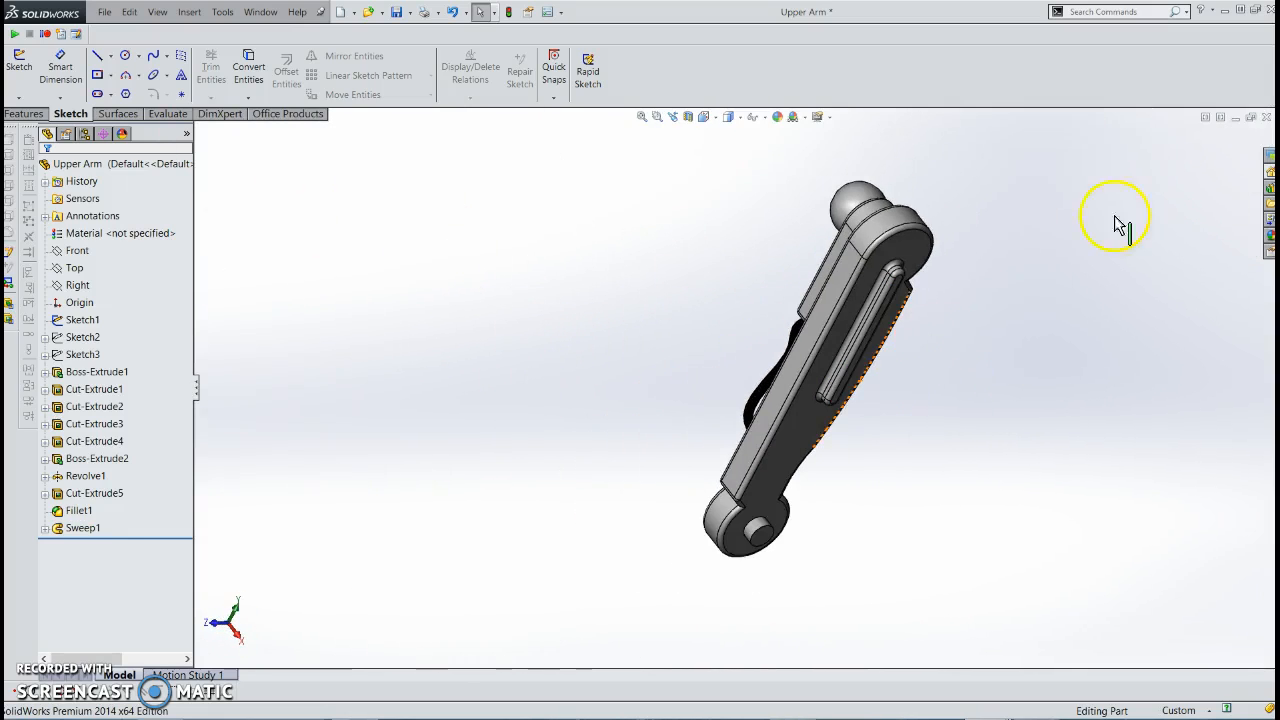
pyautogui.click(1266, 117)
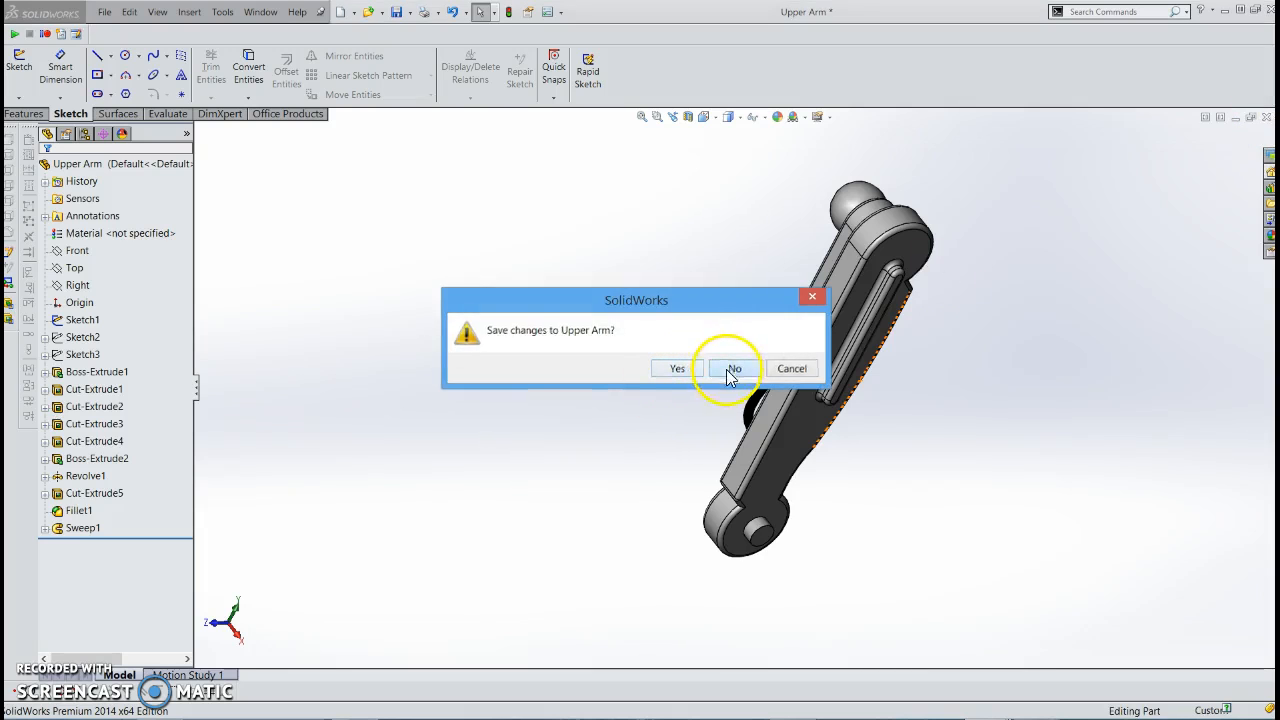
pyautogui.click(733, 368)
pyautogui.click(489, 390)
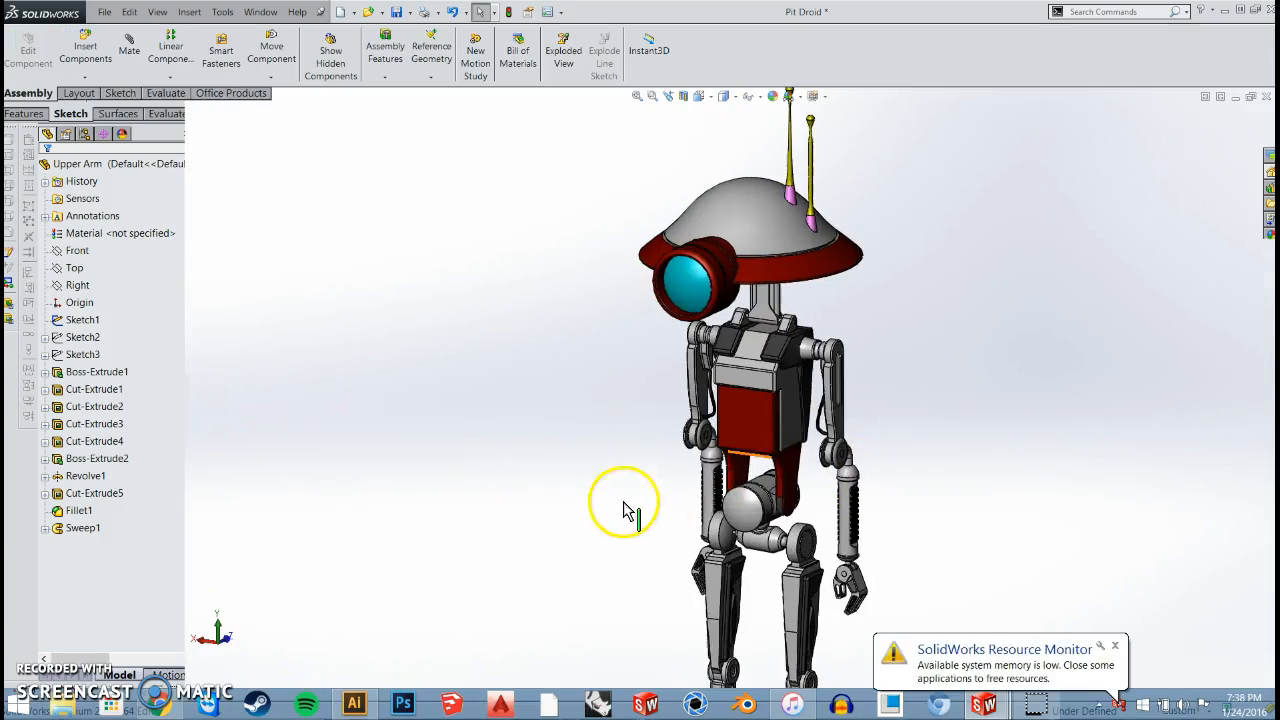
# Open the Head part from the Pit Droid assembly in its own window and view the whole head
pyautogui.scroll(4, 860, 365)
pyautogui.moveTo(866, 346); pyautogui.dragTo(829, 363, button='middle')
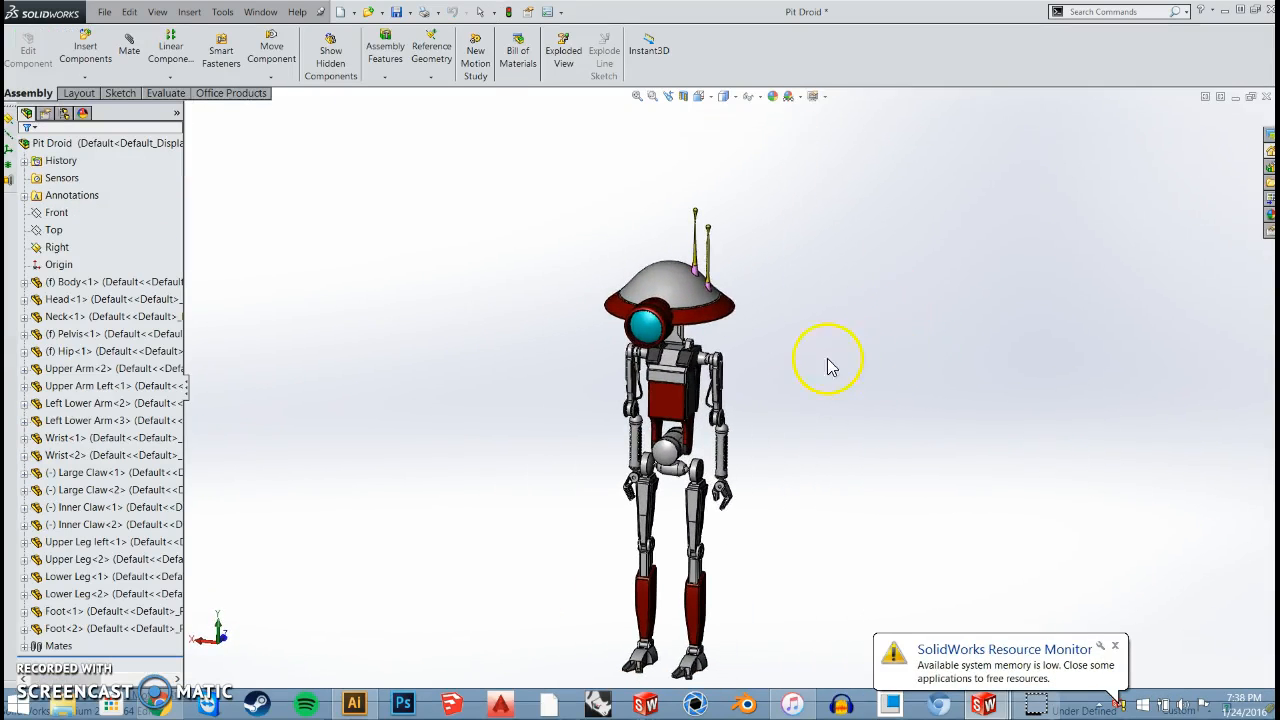
pyautogui.click(675, 300)
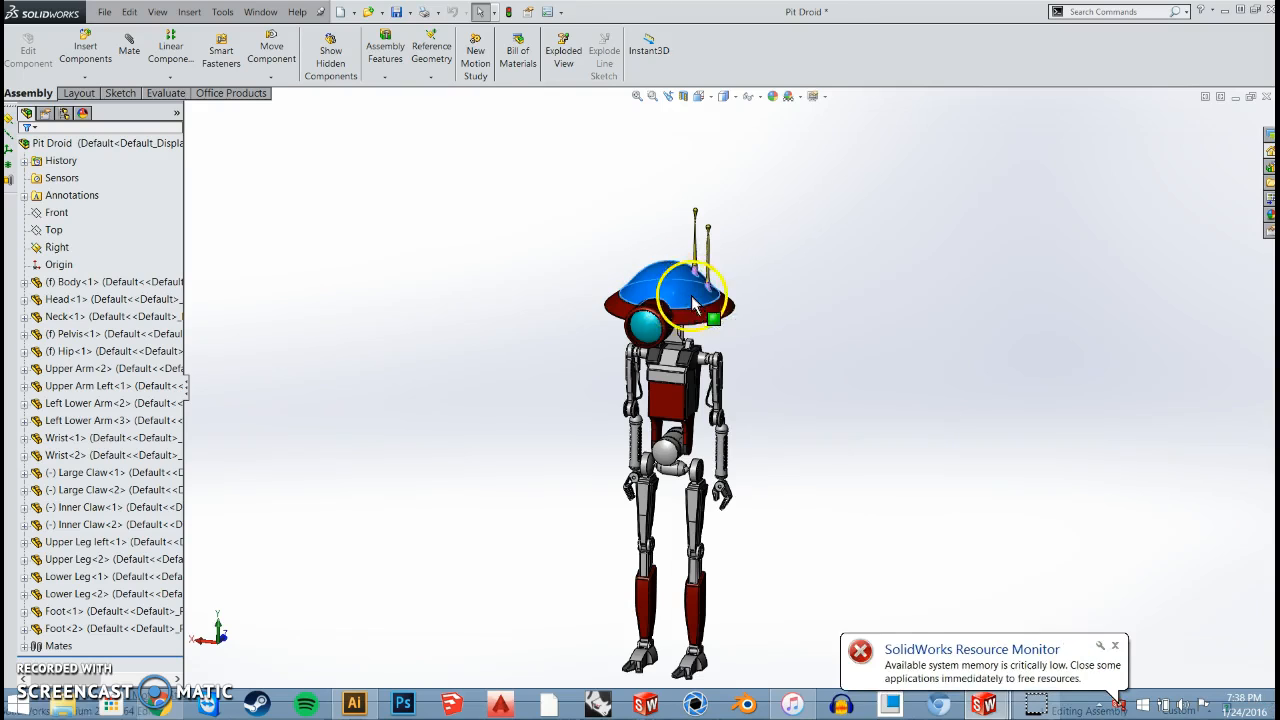
pyautogui.rightClick(675, 300)
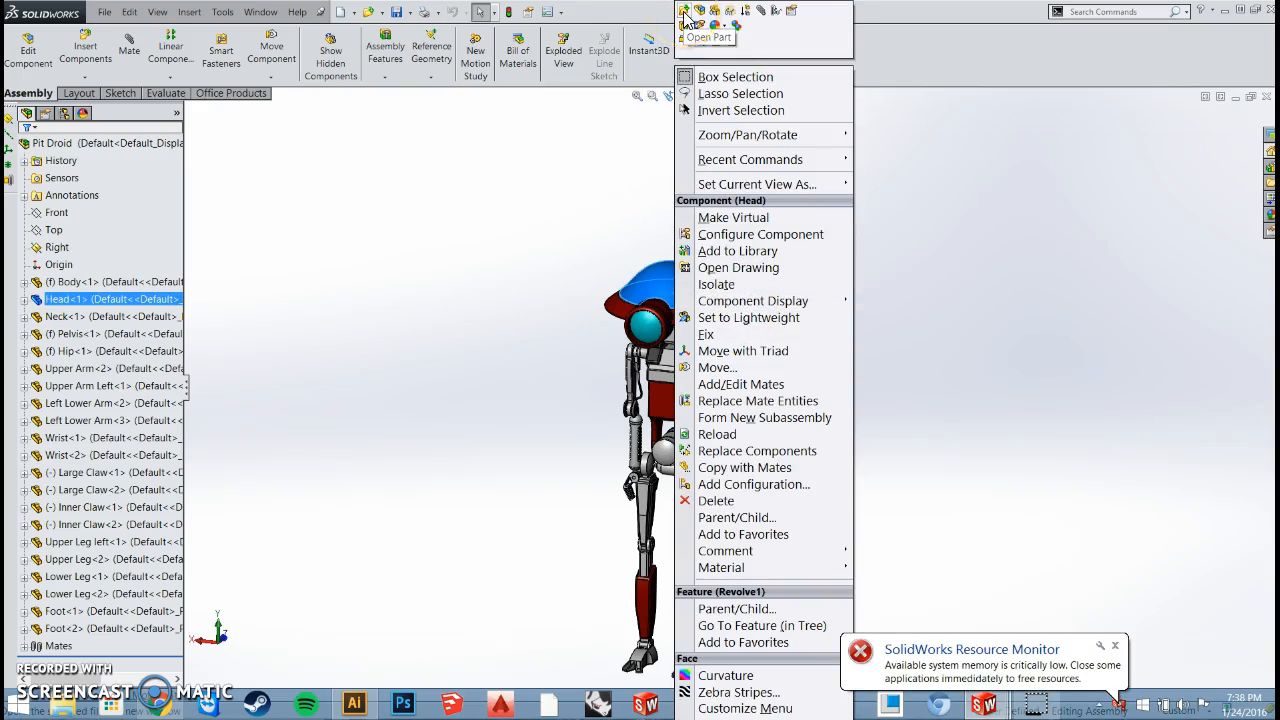
pyautogui.click(684, 12)
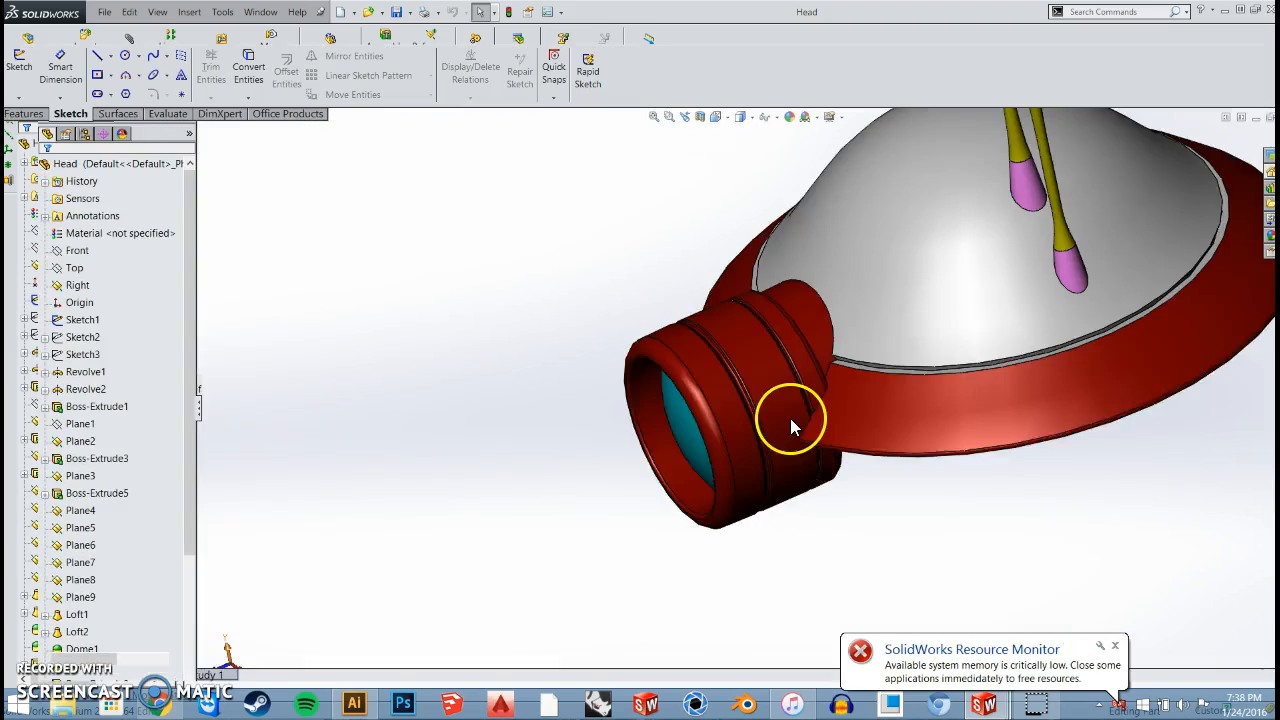
pyautogui.scroll(3, 900, 340)
pyautogui.moveTo(900, 337); pyautogui.dragTo(806, 388, button='middle')
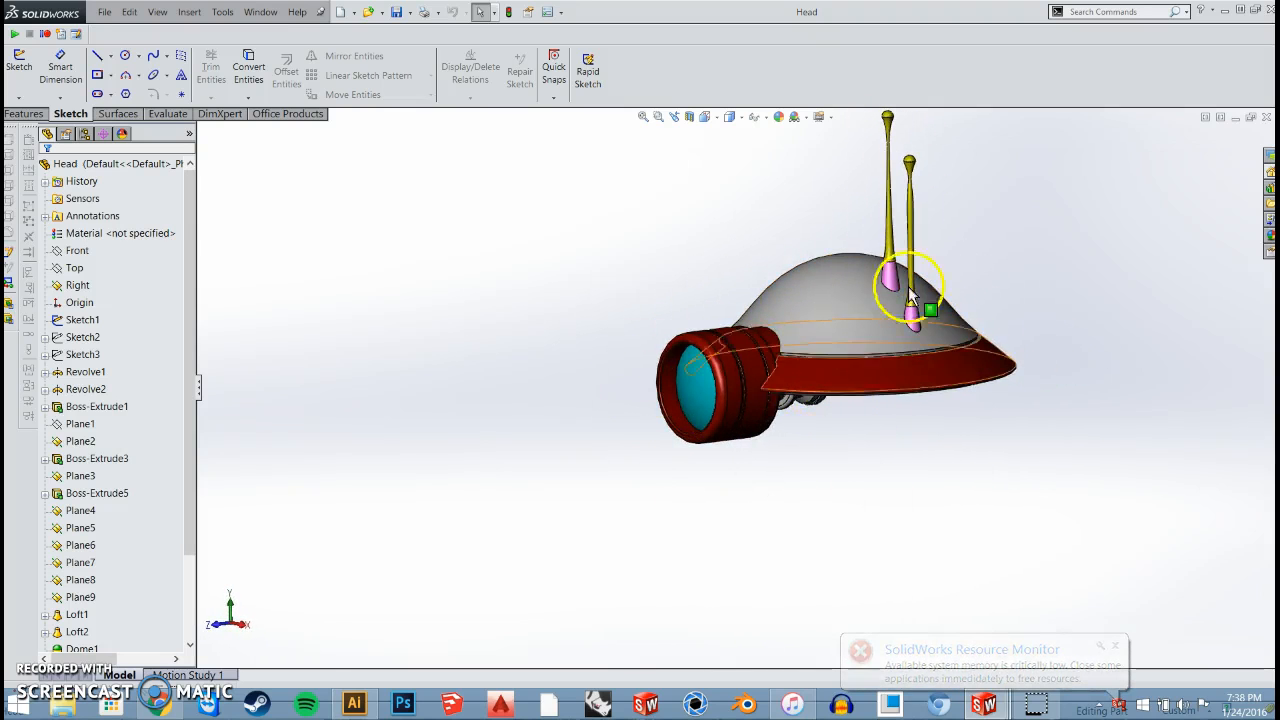
# Roll the Head's feature history back to just after Revolve1 to isolate the revolved dome and brim
pyautogui.rightClick(155, 299)
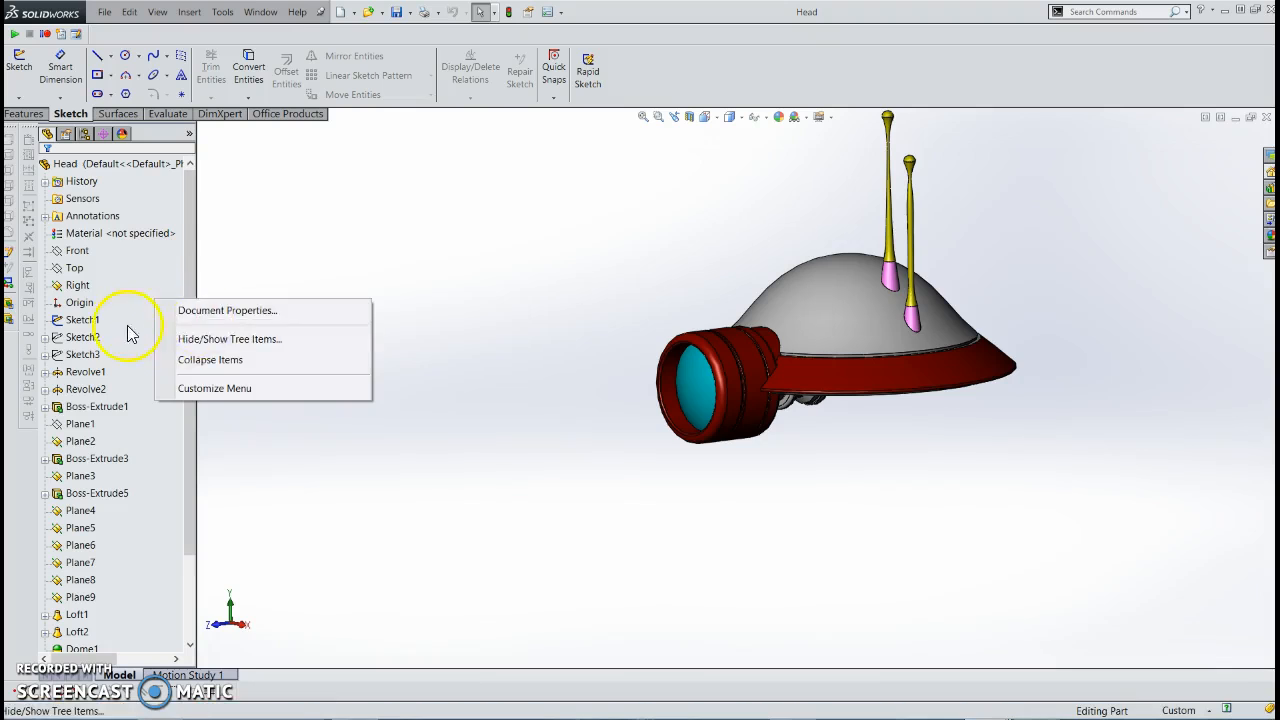
pyautogui.click(123, 318)
pyautogui.scroll(-2, 95, 530)
pyautogui.scroll(2, 75, 520)
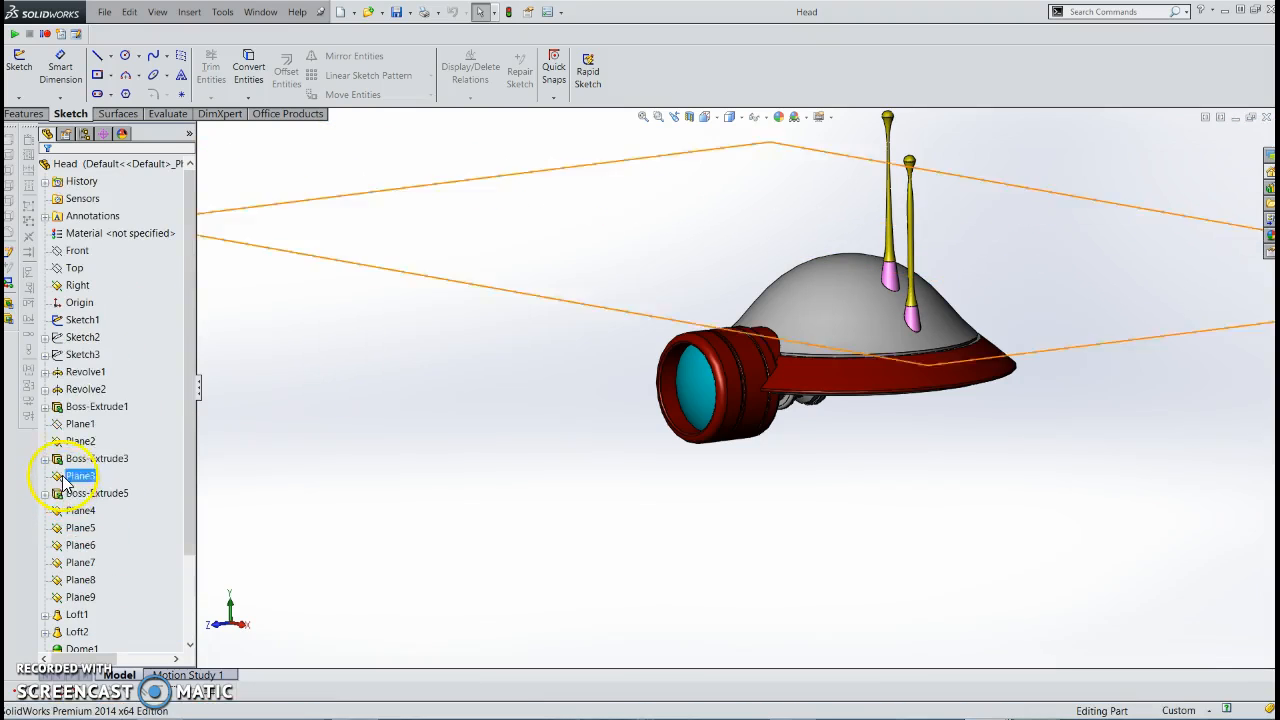
pyautogui.click(84, 372)
pyautogui.scroll(-2, 118, 600)
pyautogui.keyDown('ctrl'); pyautogui.click(116, 634); pyautogui.keyUp('ctrl')
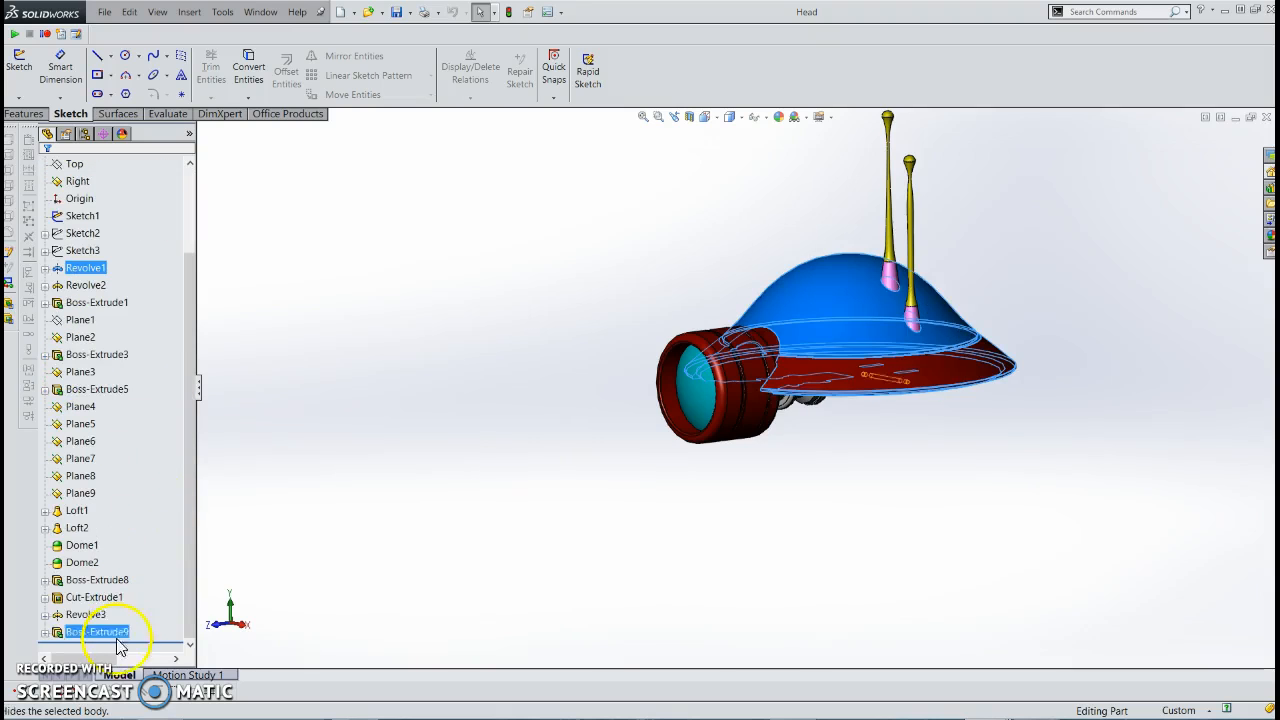
pyautogui.moveTo(135, 636); pyautogui.dragTo(144, 616)
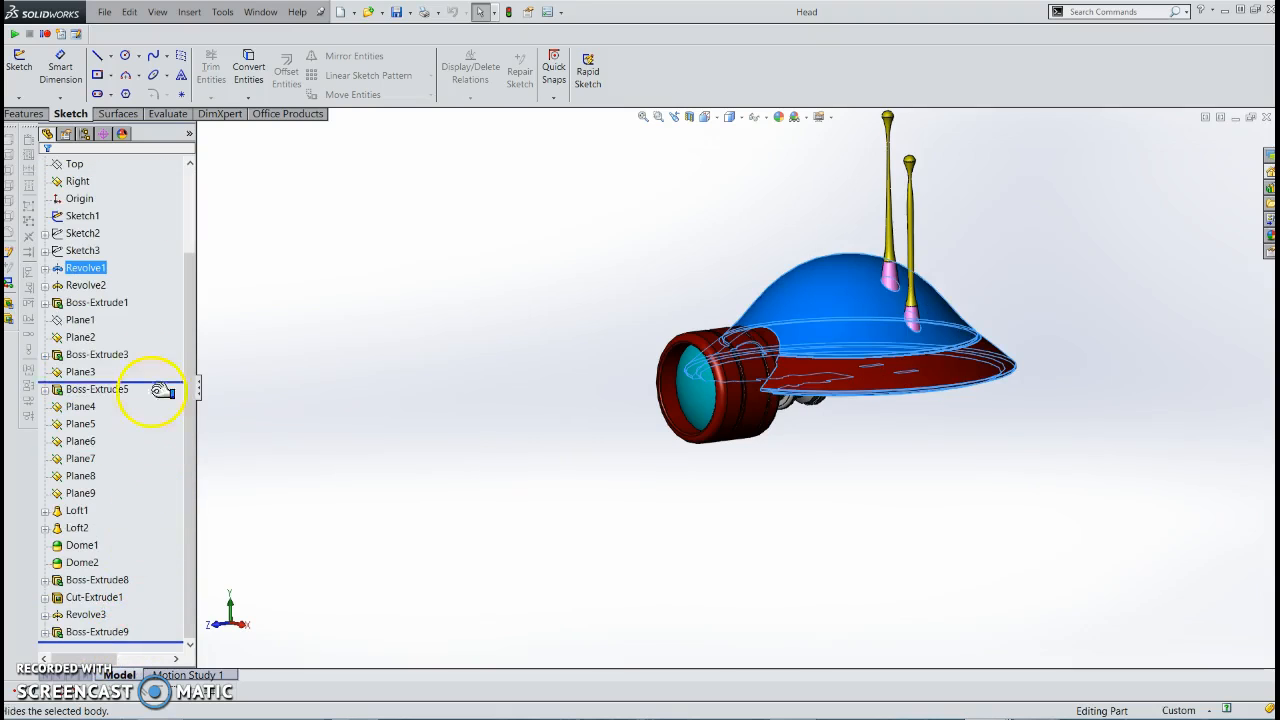
pyautogui.moveTo(143, 283); pyautogui.dragTo(143, 278)
pyautogui.moveTo(755, 451)
pyautogui.mouseDown(button='middle')
pyautogui.moveTo(829, 366)
pyautogui.moveTo(934, 394)
pyautogui.moveTo(763, 423)
pyautogui.moveTo(756, 472)
pyautogui.mouseUp(button='middle')
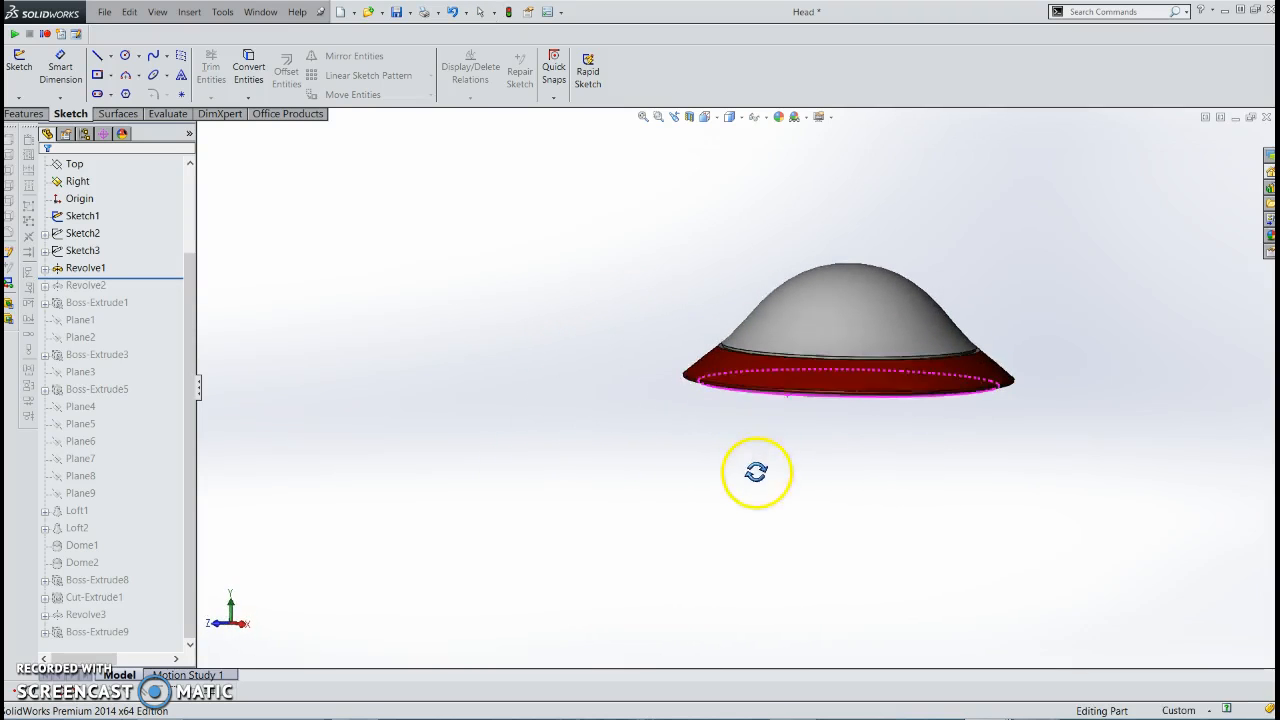
# Expand Revolve1 and open its profile, Sketch4, for editing
pyautogui.click(86, 270)
pyautogui.click(45, 269)
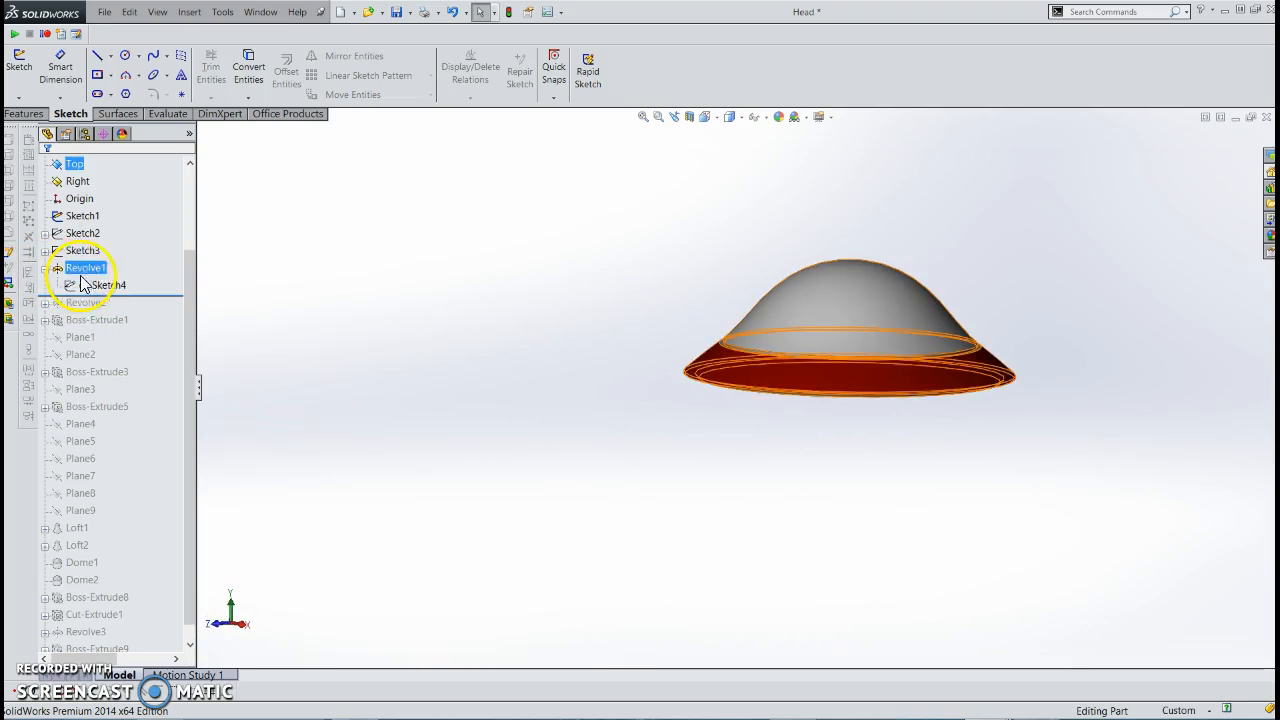
pyautogui.click(92, 286)
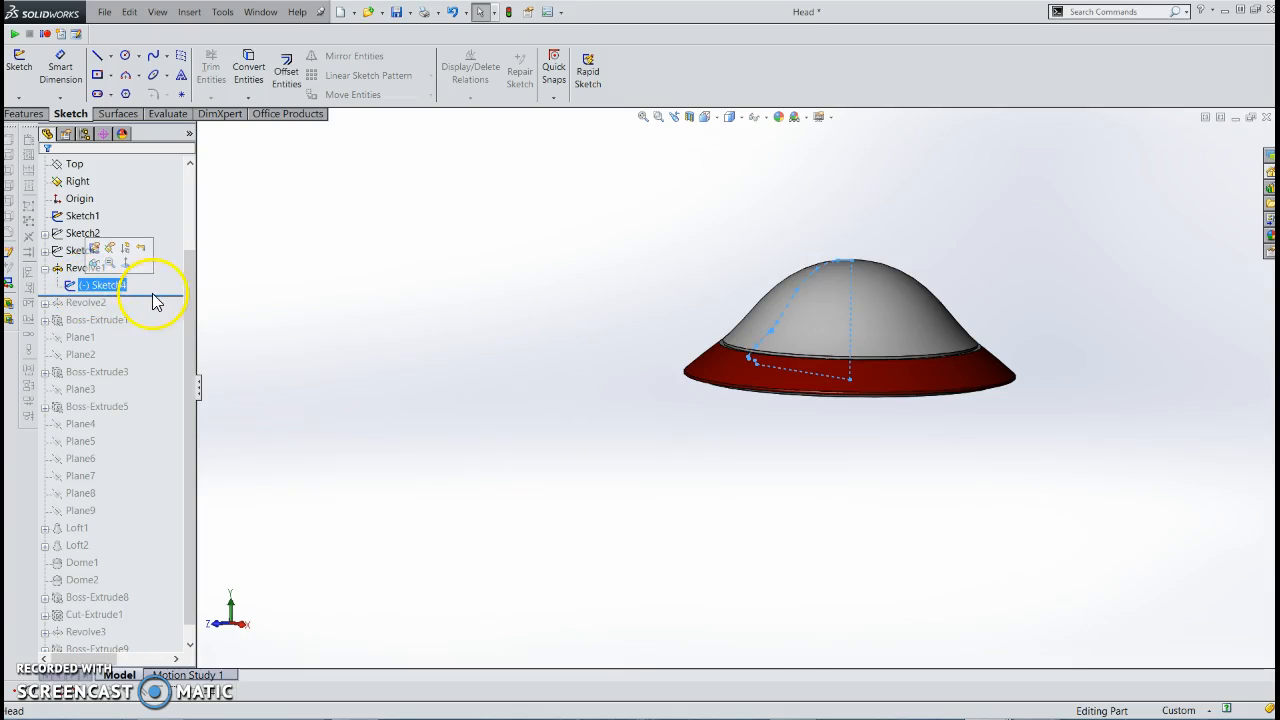
pyautogui.click(93, 247)
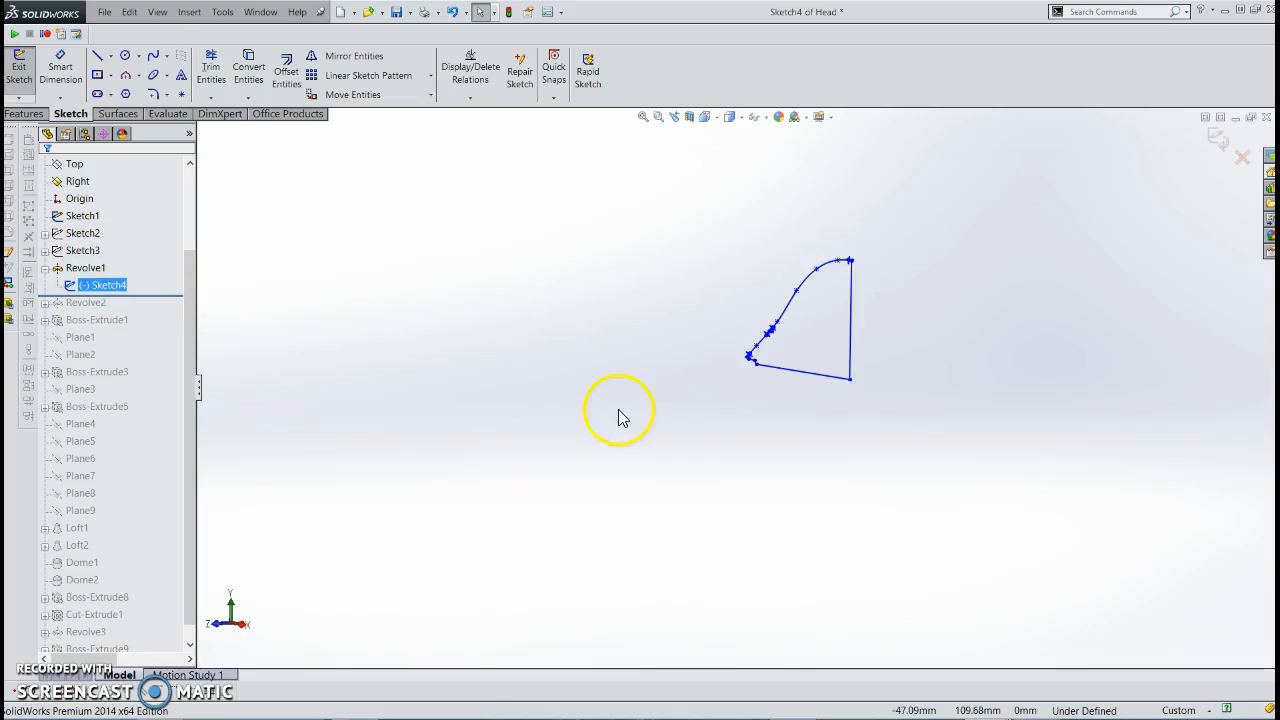
# Orient Sketch4 to the Front view and examine the half profile that is revolved into the dome and brim
pyautogui.moveTo(803, 395)
pyautogui.mouseDown(button='middle')
pyautogui.moveTo(837, 369)
pyautogui.moveTo(711, 486)
pyautogui.moveTo(409, 471)
pyautogui.moveTo(372, 437)
pyautogui.mouseUp(button='middle')
pyautogui.click(100, 251)
pyautogui.scroll(1, 104, 259)
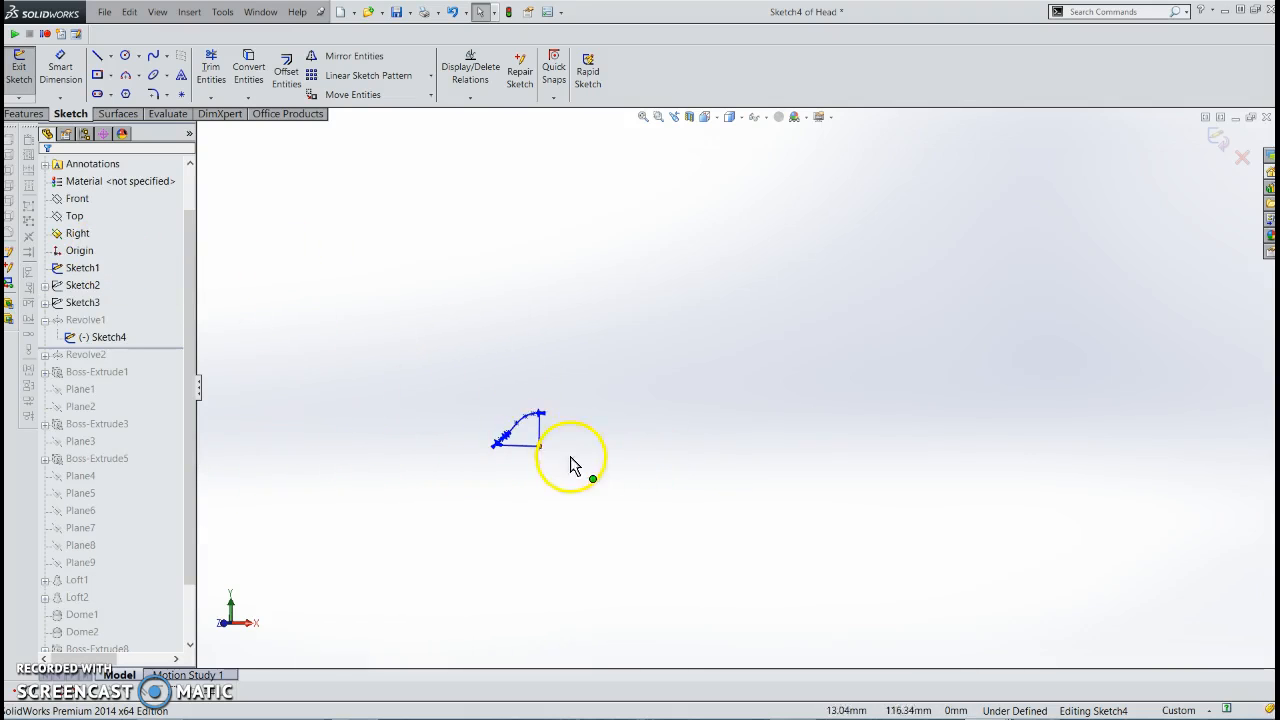
pyautogui.scroll(-4, 571, 458)
pyautogui.press('space')
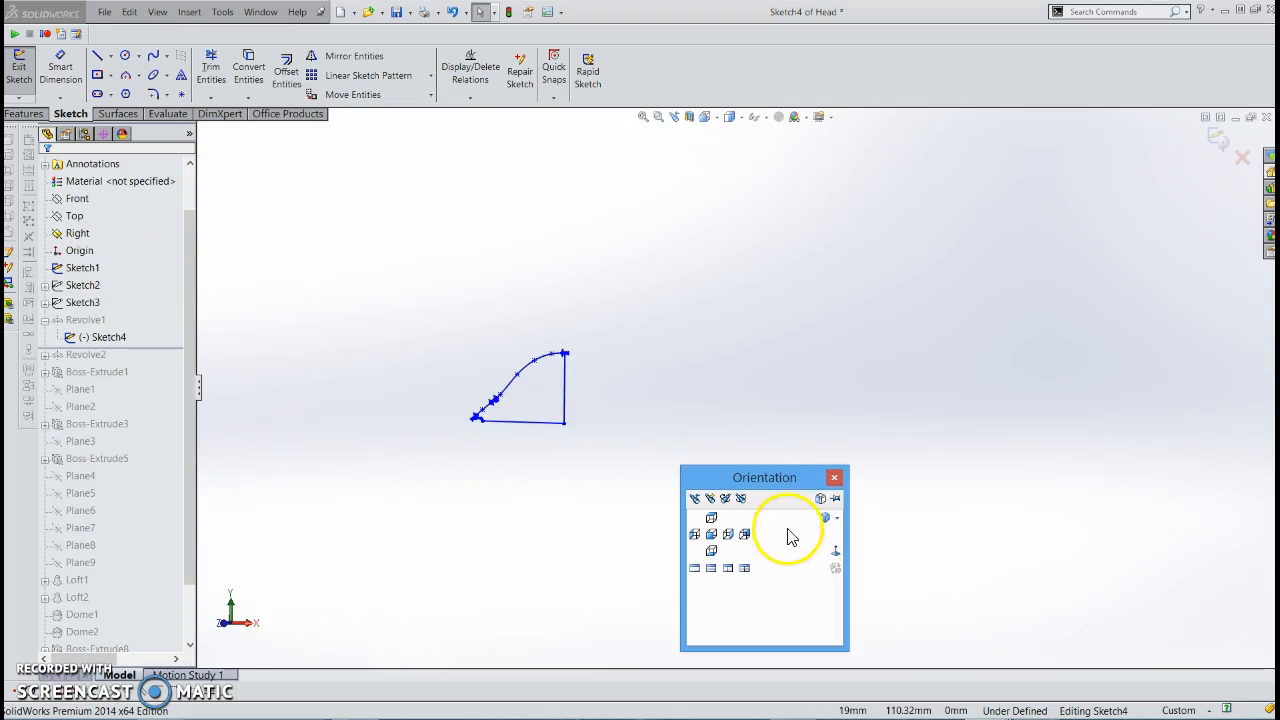
pyautogui.click(727, 537)
pyautogui.keyDown('ctrl'); pyautogui.moveTo(528, 608); pyautogui.dragTo(660, 530, button='middle'); pyautogui.keyUp('ctrl')
pyautogui.scroll(-2, 660, 523)
pyautogui.moveTo(191, 286); pyautogui.dragTo(191, 250)
pyautogui.click(82, 356)
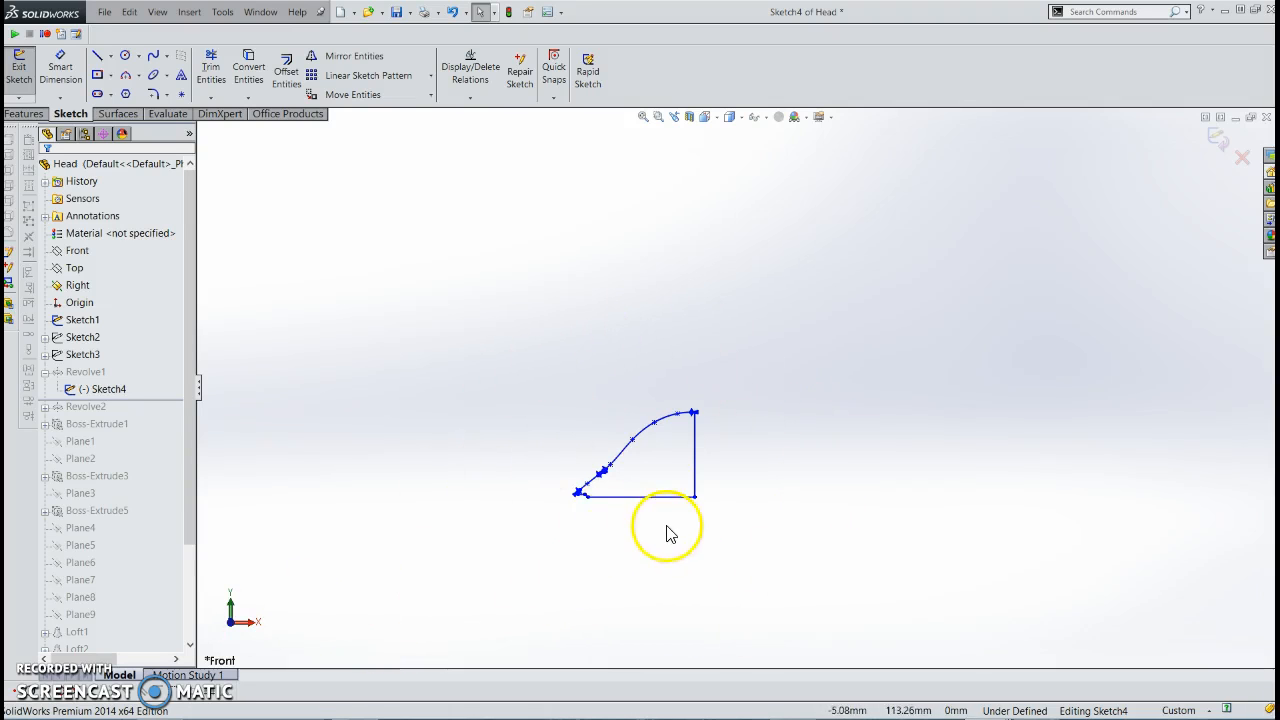
pyautogui.scroll(1, 733, 403)
pyautogui.scroll(-2, 635, 465)
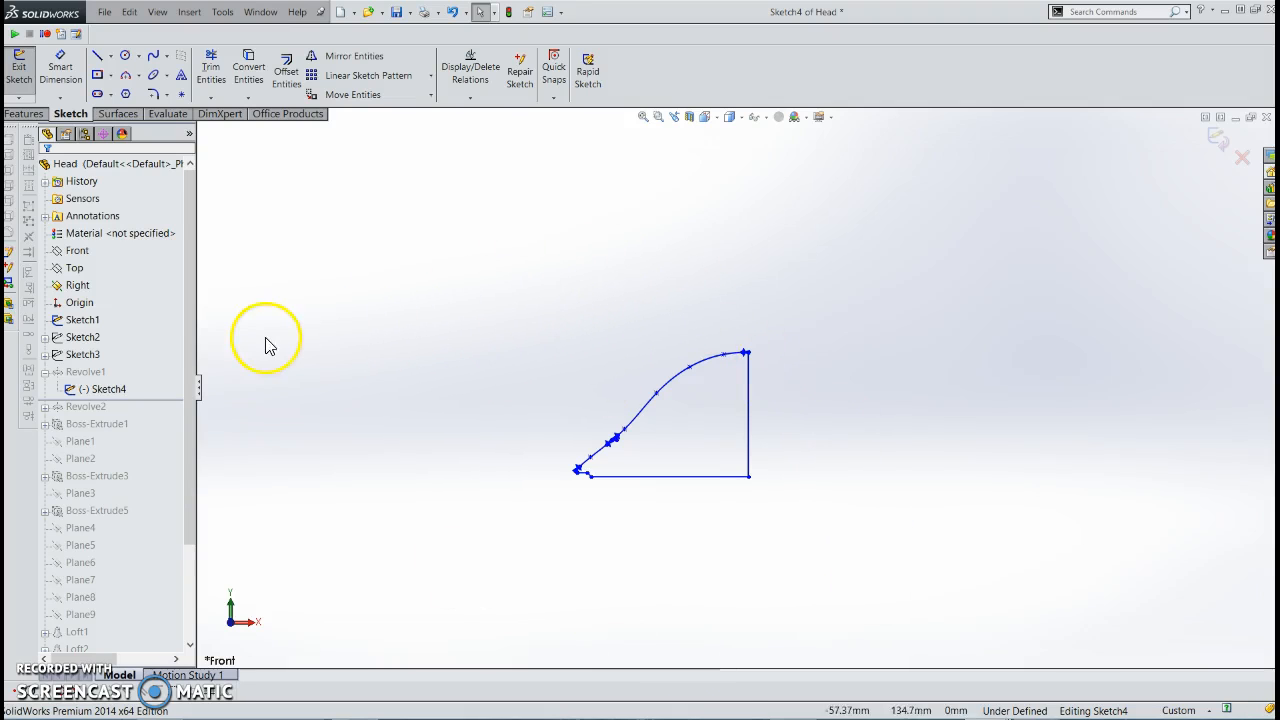
# Collapse the feature tree items, roll the history forward to the end, and exit Sketch4
pyautogui.rightClick(155, 345)
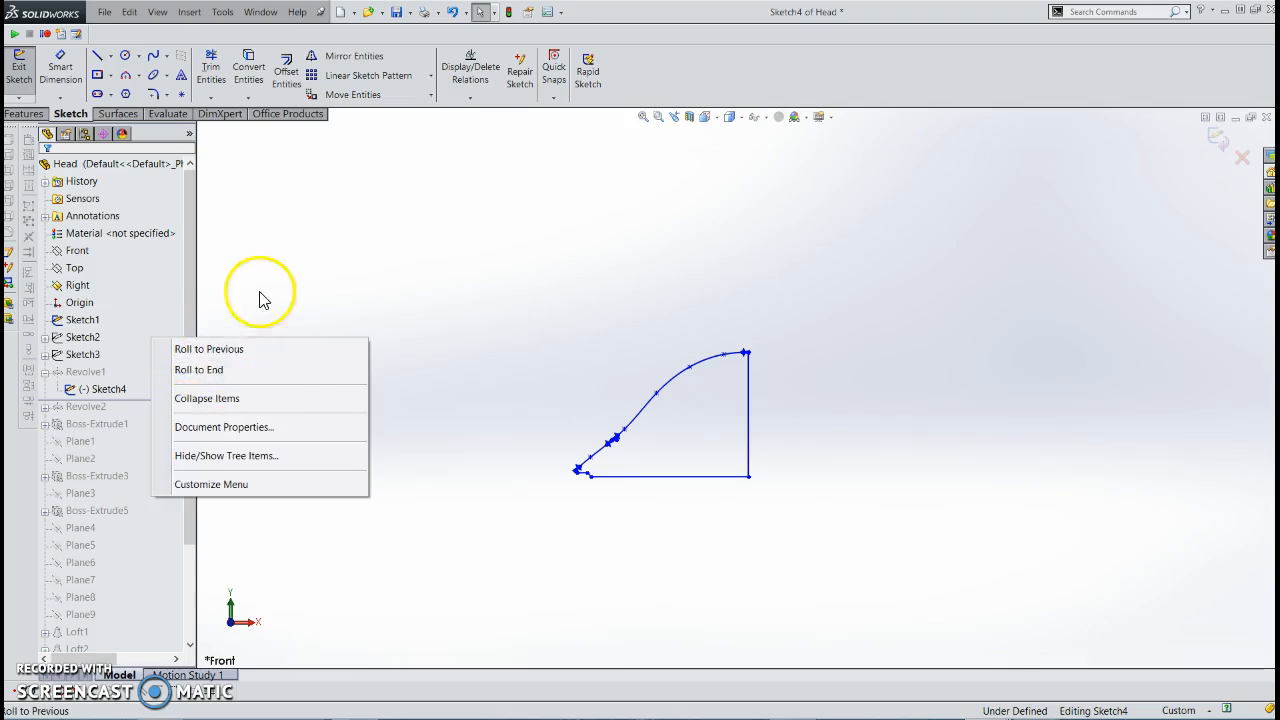
pyautogui.click(246, 400)
pyautogui.rightClick(160, 322)
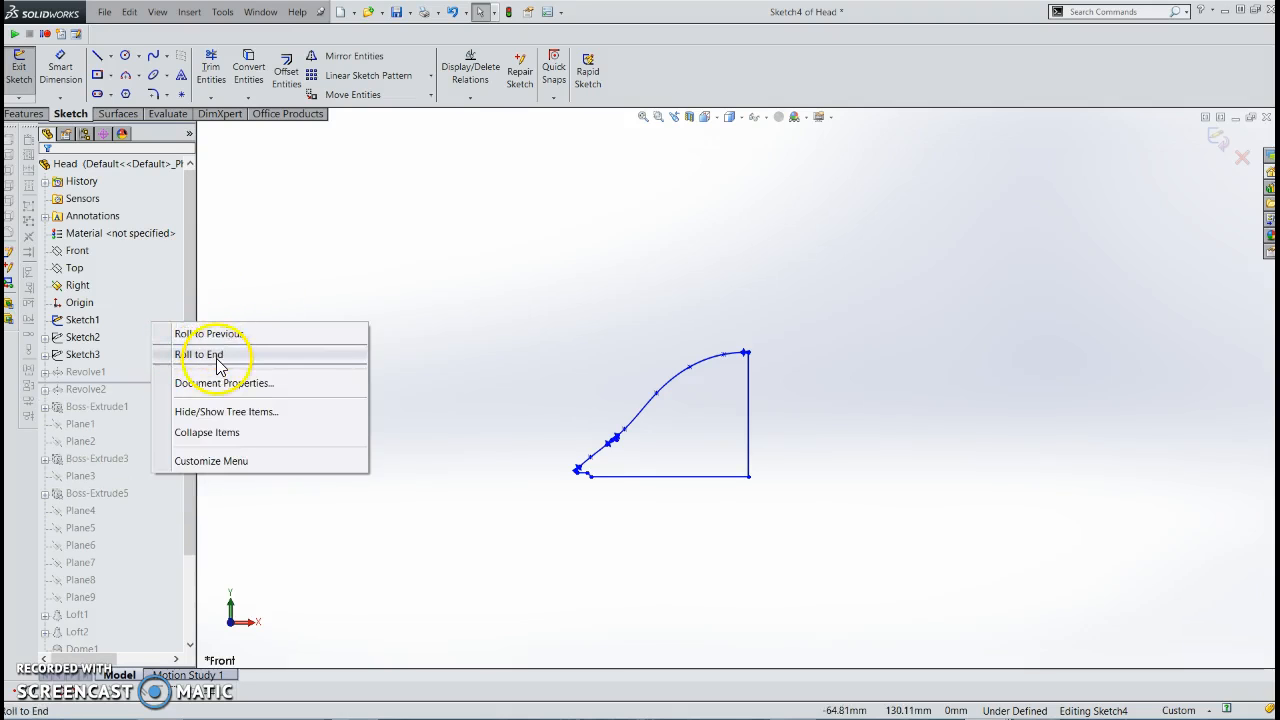
pyautogui.click(215, 355)
pyautogui.scroll(1, 822, 448)
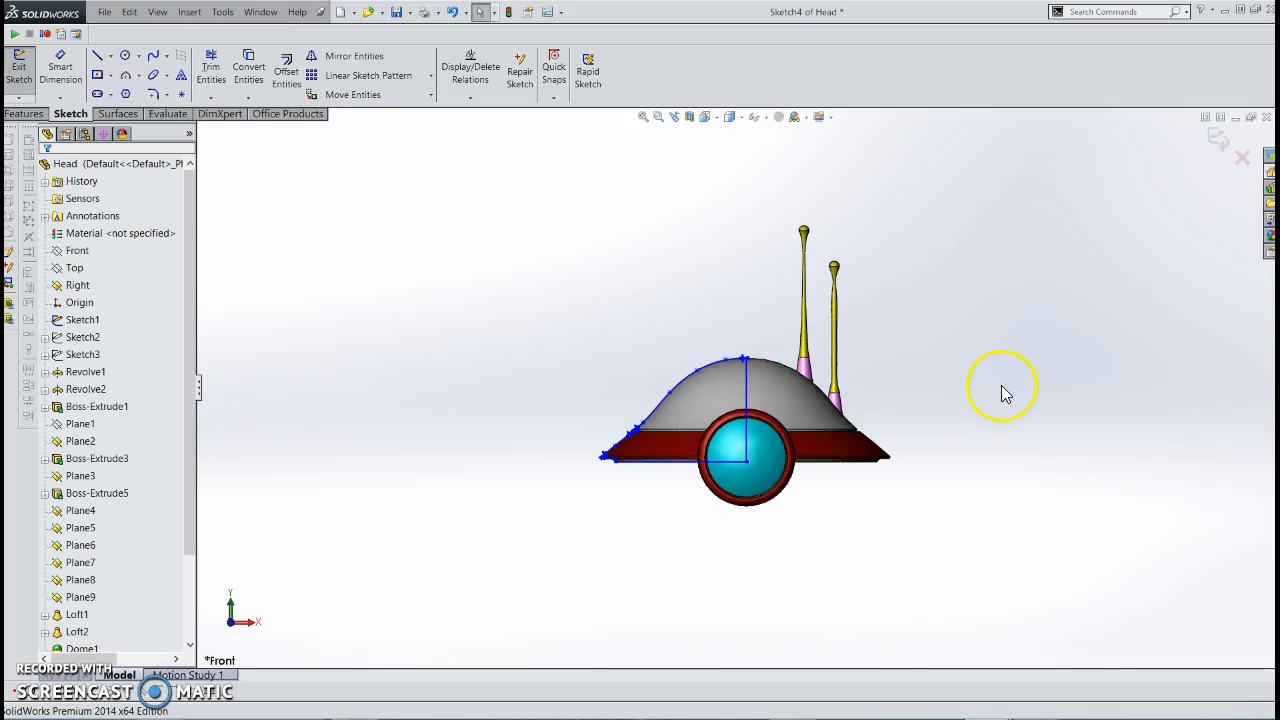
pyautogui.click(18, 78)
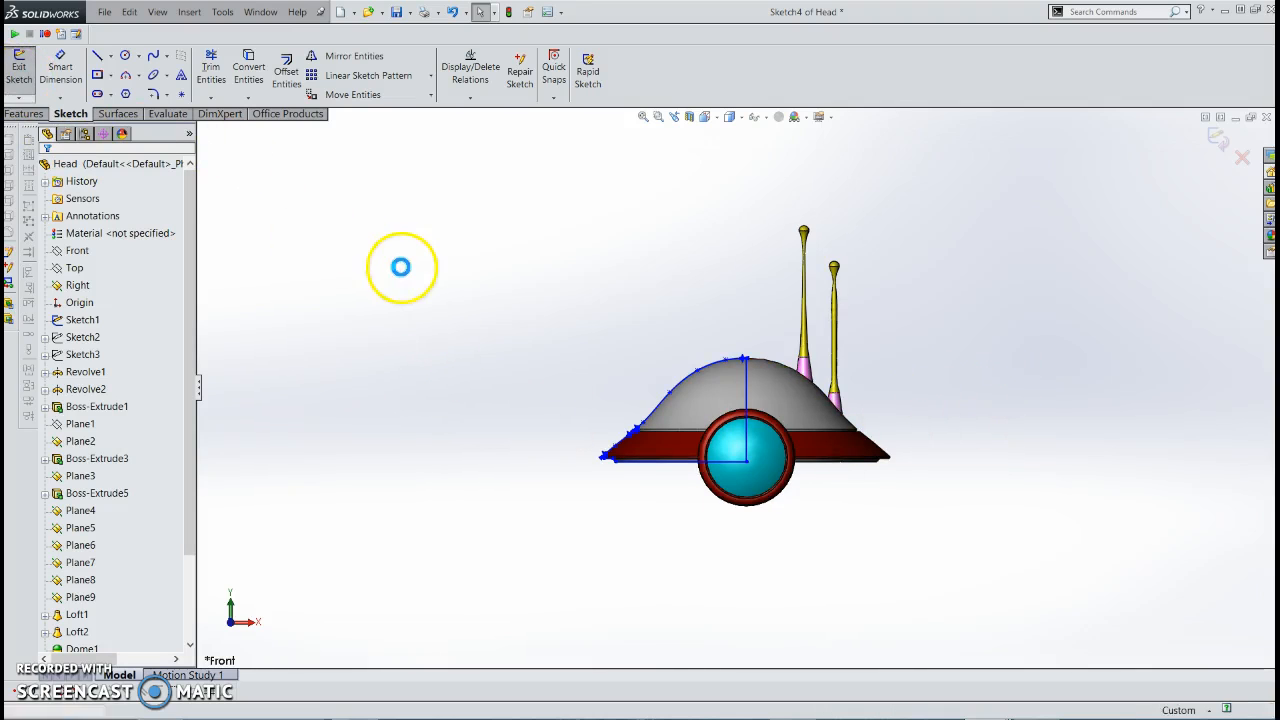
# Show Sketch2 and Sketch3 so the droid reference pictures are displayed with the head
pyautogui.click(80, 343)
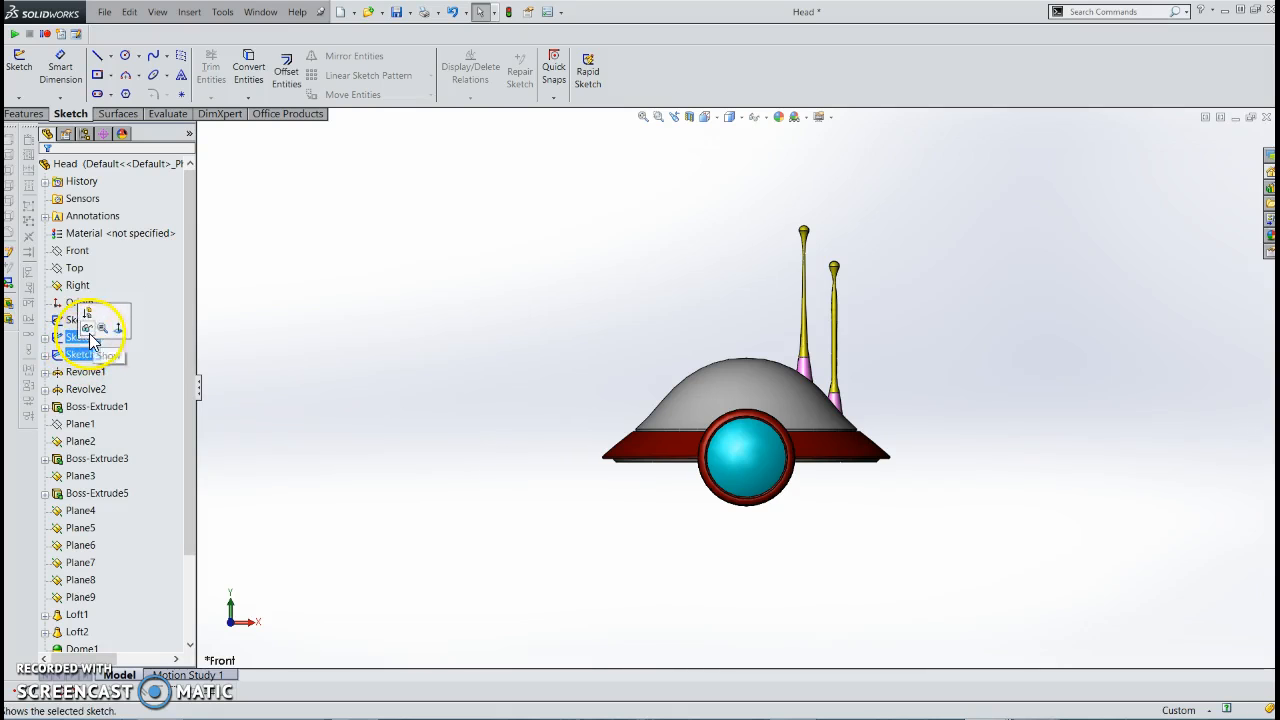
pyautogui.click(88, 327)
pyautogui.scroll(4, 985, 488)
pyautogui.moveTo(690, 496); pyautogui.dragTo(805, 501, button='middle')
pyautogui.scroll(5, 1131, 447)
pyautogui.scroll(-6, 1131, 447)
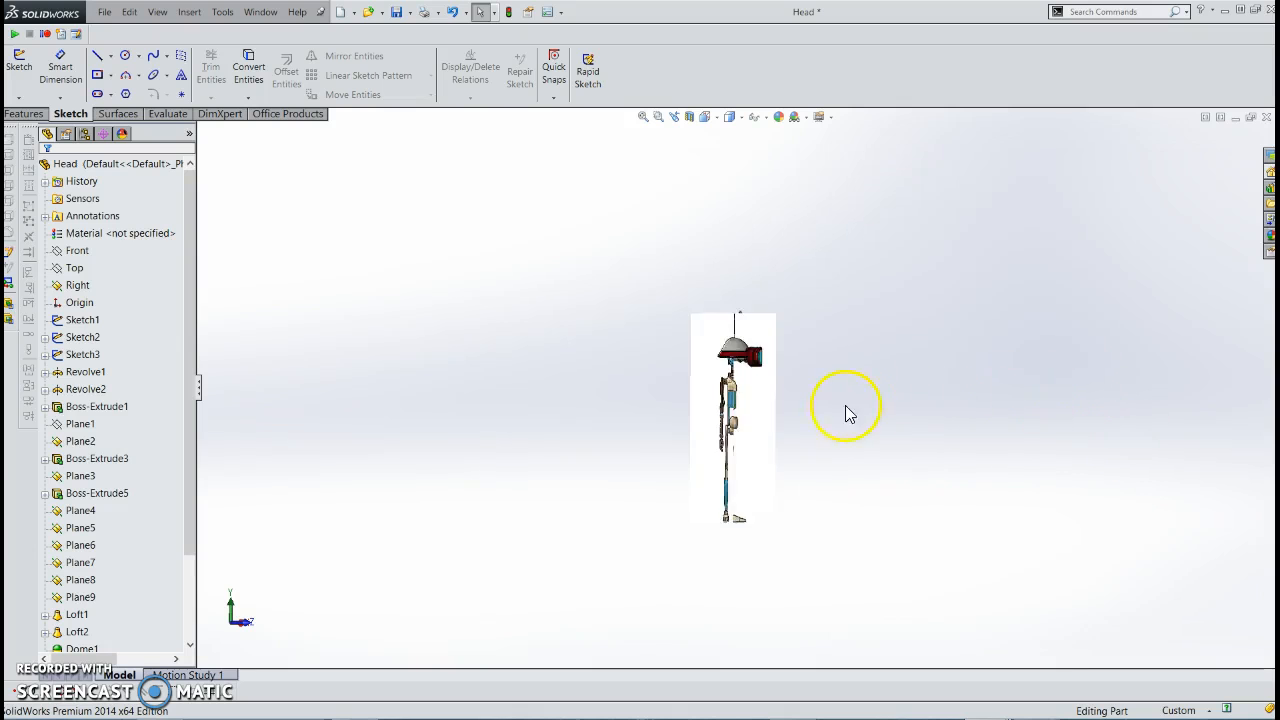
# Examine the head against the droid reference pictures in the Front and Left views and from an angle
pyautogui.press('space')
pyautogui.click(798, 474)
pyautogui.scroll(-6, 590, 560)
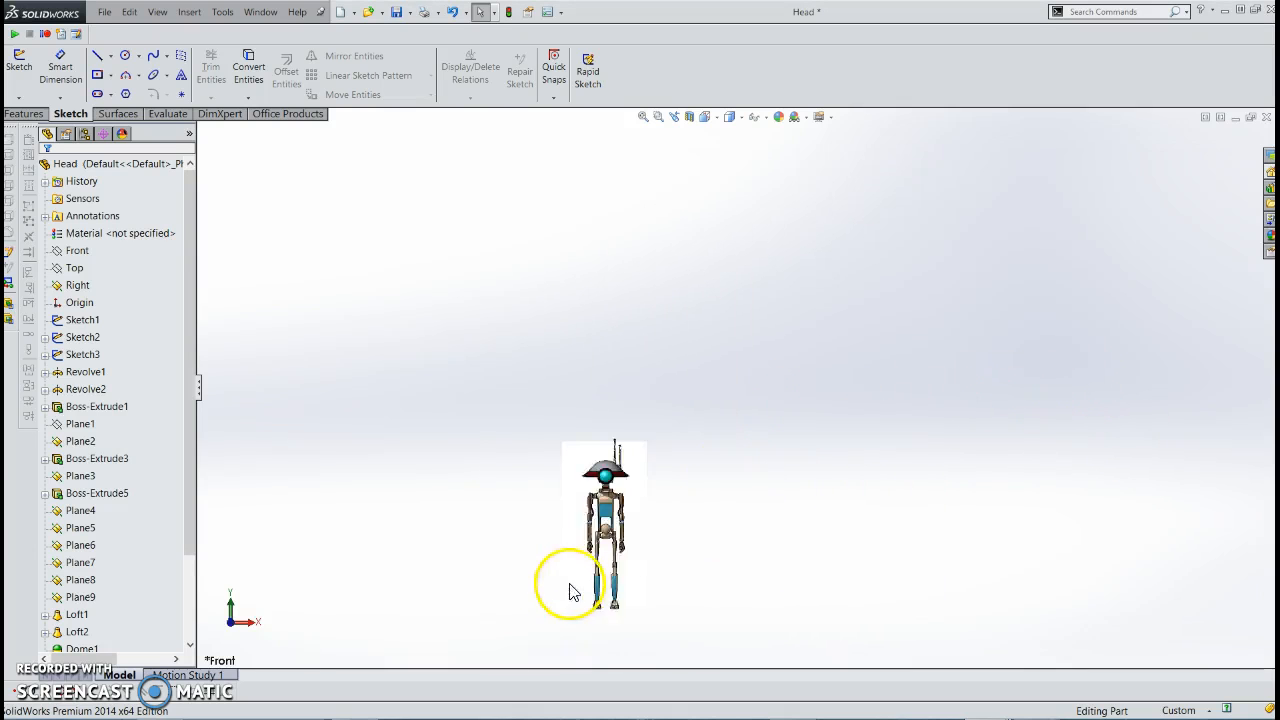
pyautogui.press('space')
pyautogui.click(823, 449)
pyautogui.scroll(-6, 903, 591)
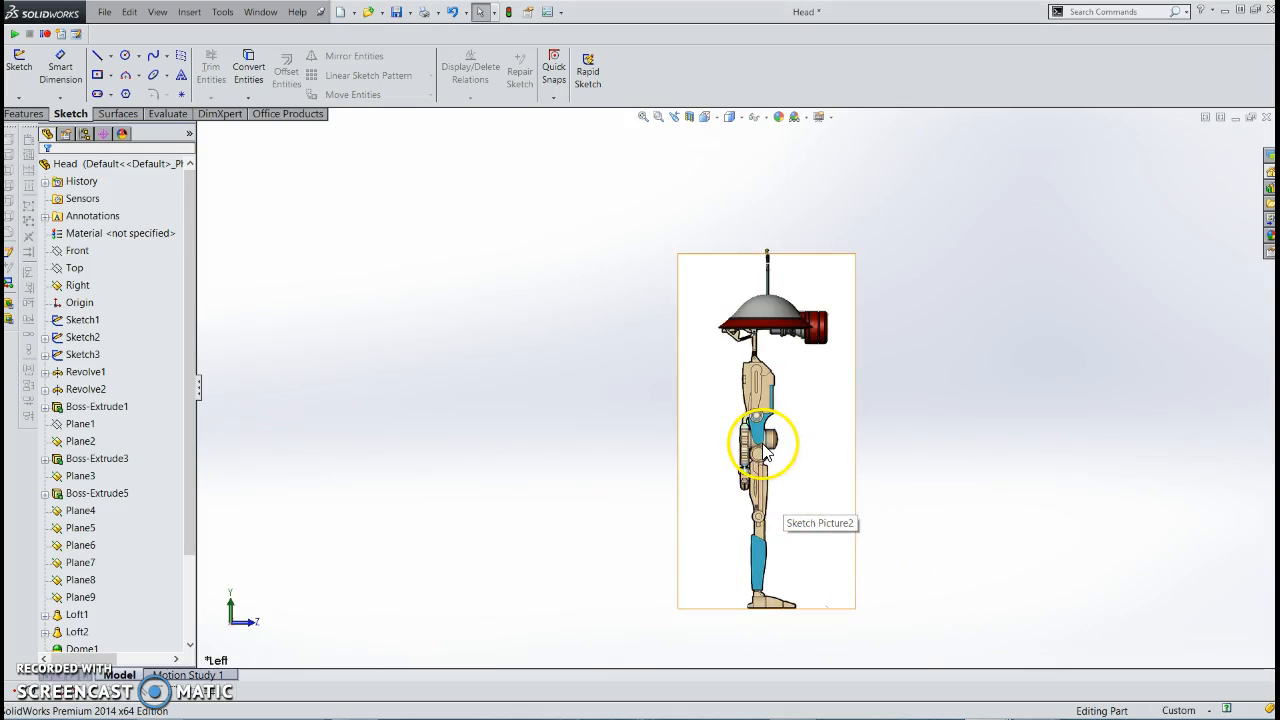
pyautogui.scroll(-4, 762, 354)
pyautogui.scroll(4, 762, 354)
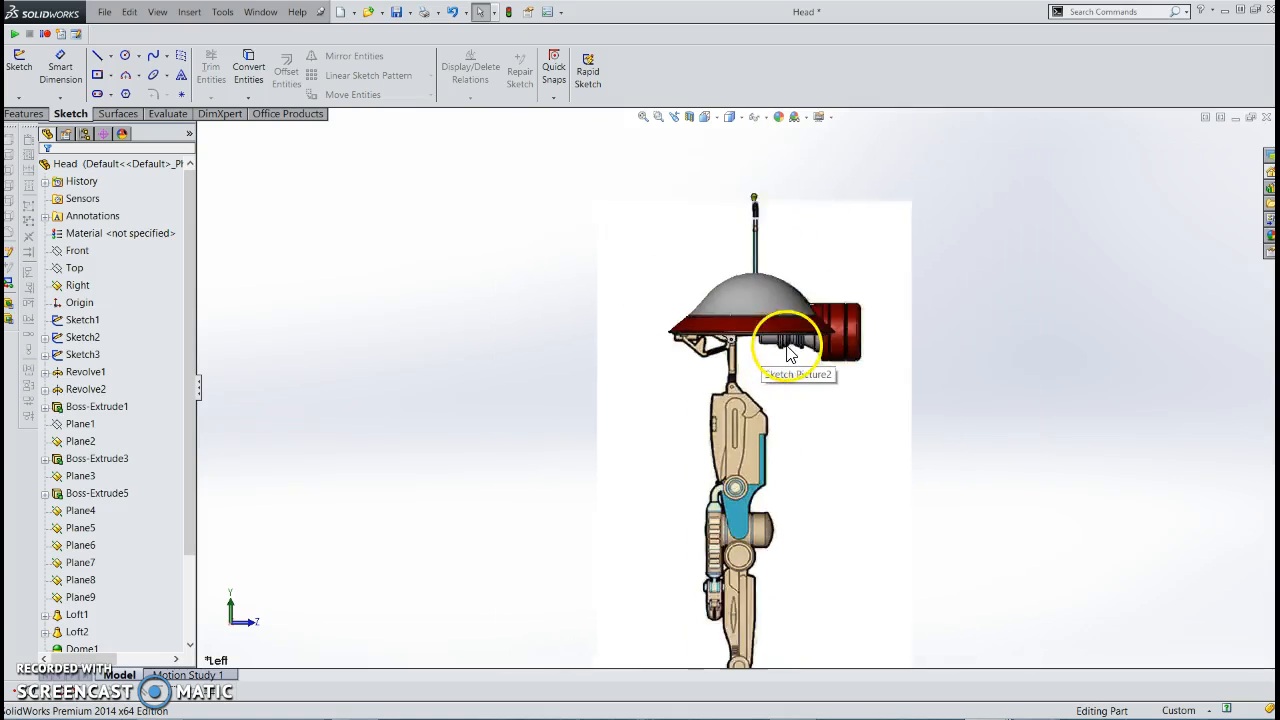
pyautogui.moveTo(750, 428); pyautogui.dragTo(1146, 466, button='middle')
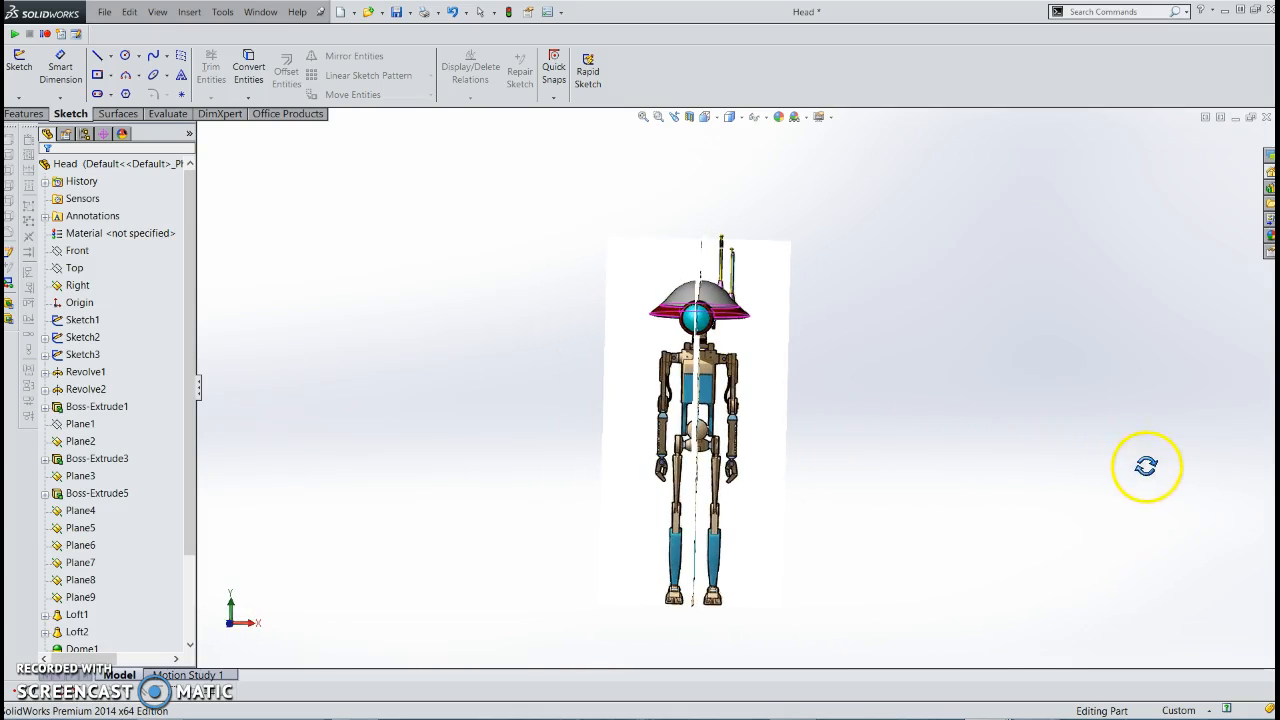
# Orient the part to the Front view and start a new sketch on the Front plane
pyautogui.press('space')
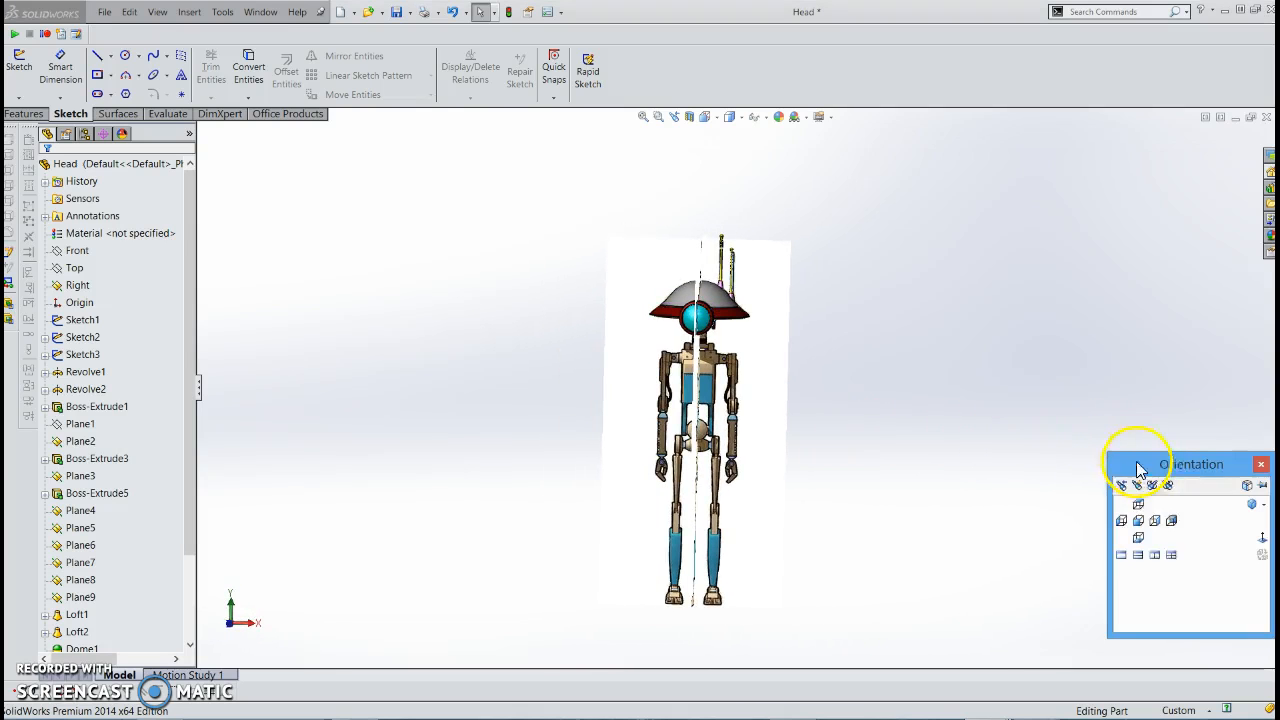
pyautogui.click(1140, 520)
pyautogui.scroll(-5, 506, 580)
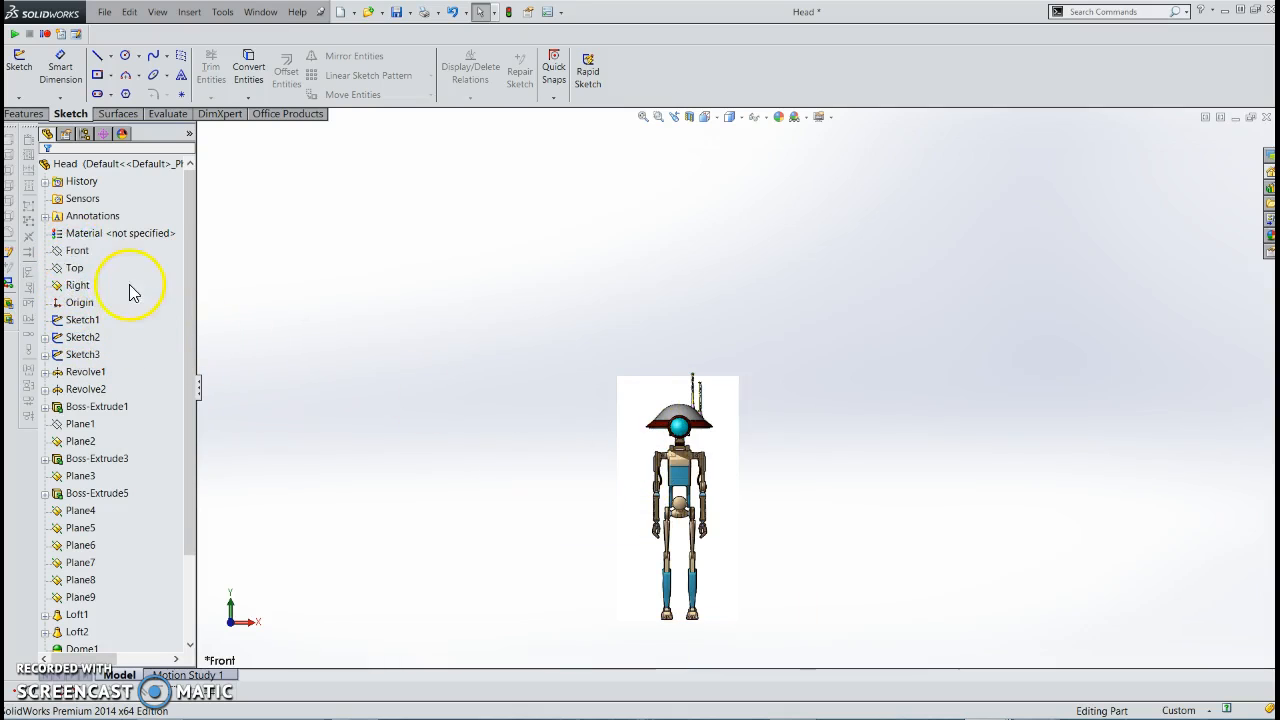
pyautogui.click(77, 252)
pyautogui.scroll(2, 690, 602)
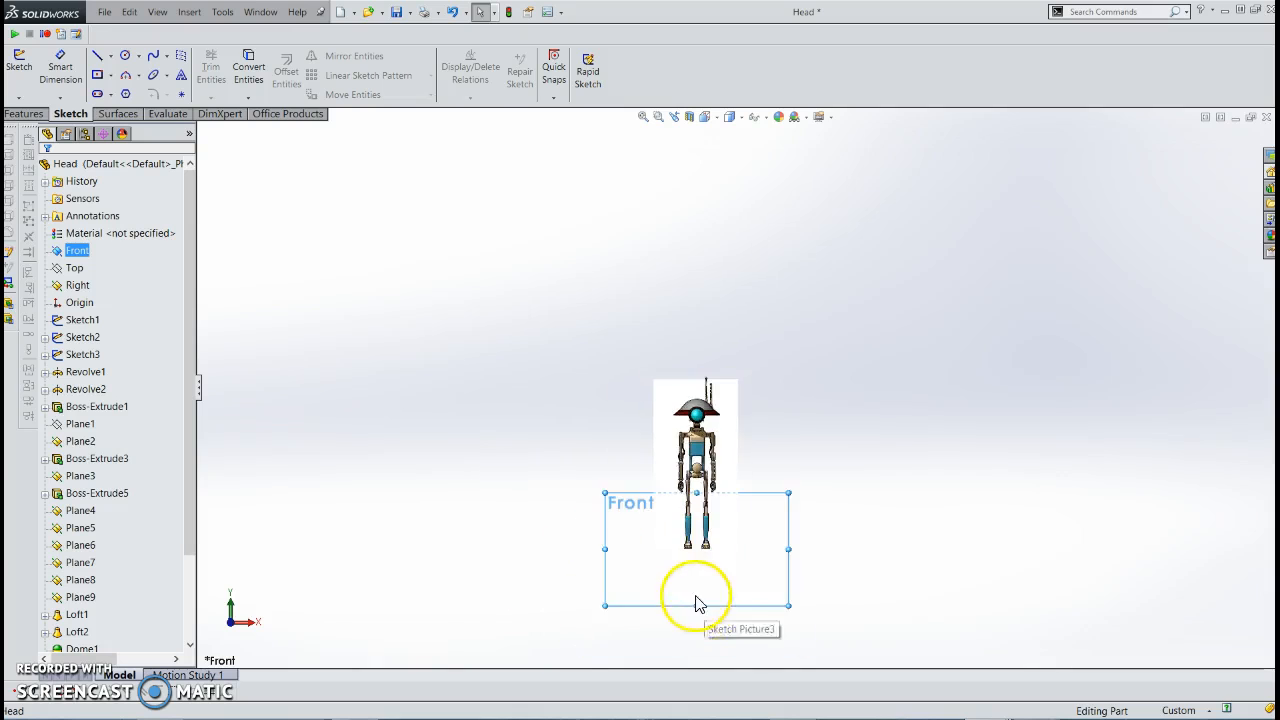
pyautogui.scroll(-2, 703, 554)
pyautogui.scroll(-2, 703, 562)
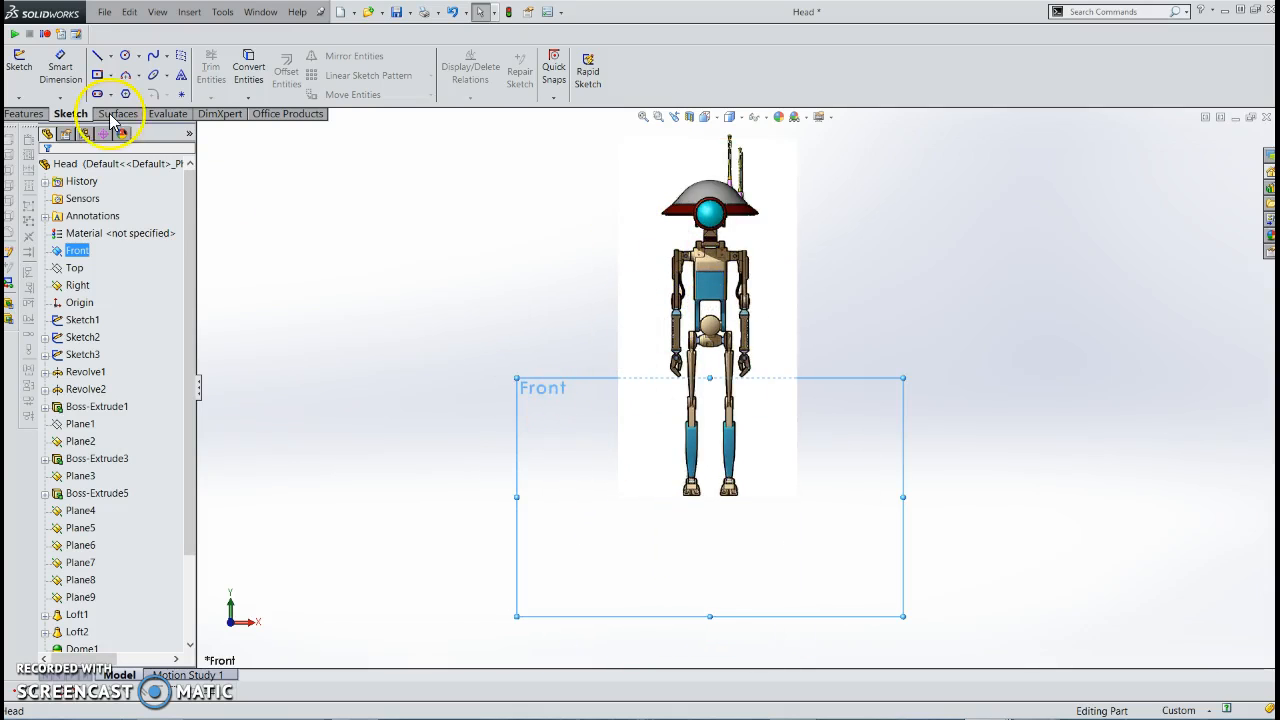
pyautogui.rightClick(543, 392)
pyautogui.click(563, 357)
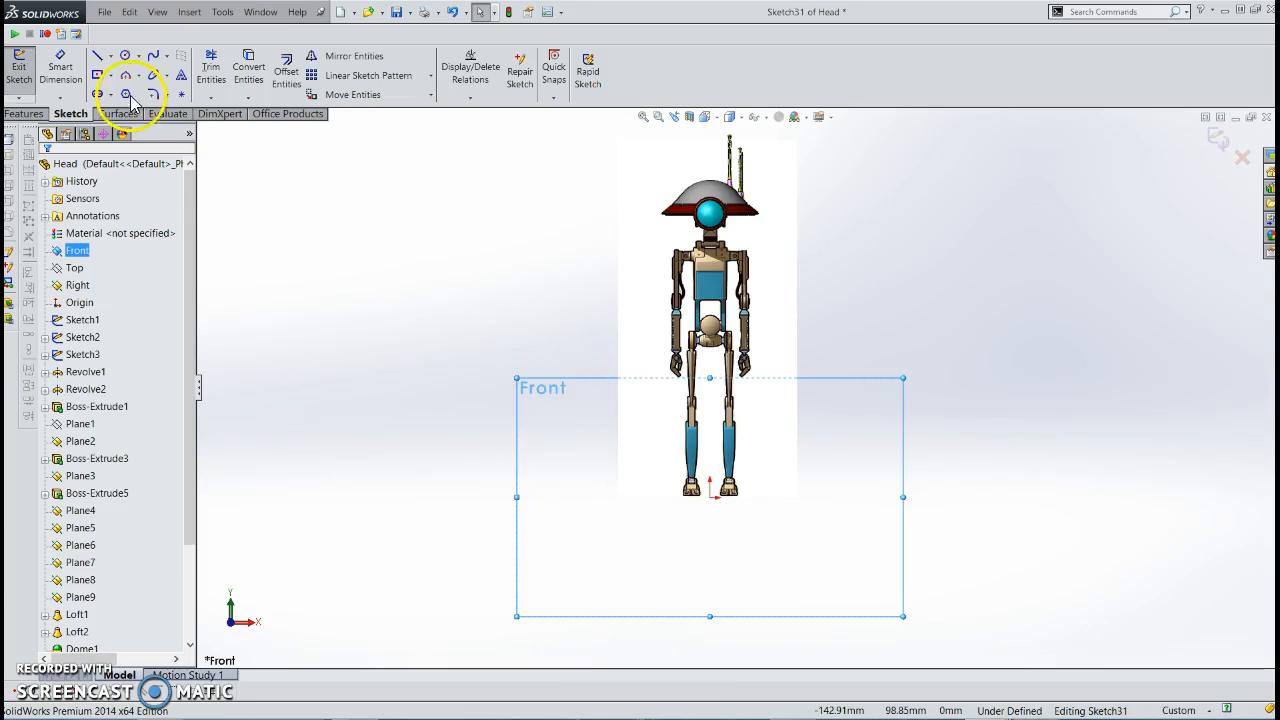
# Insert the image file Untitled-1 as a sketch picture in the Front plane sketch
pyautogui.click(216, 13)
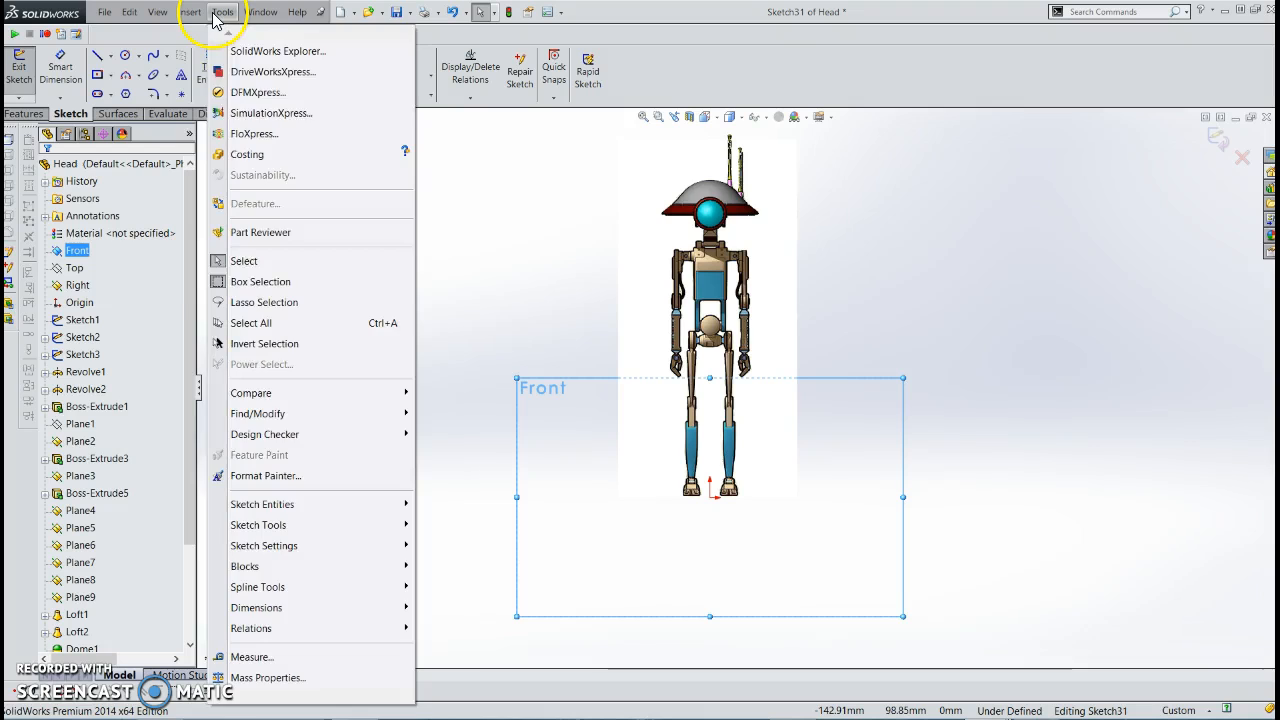
pyautogui.moveTo(340, 508)
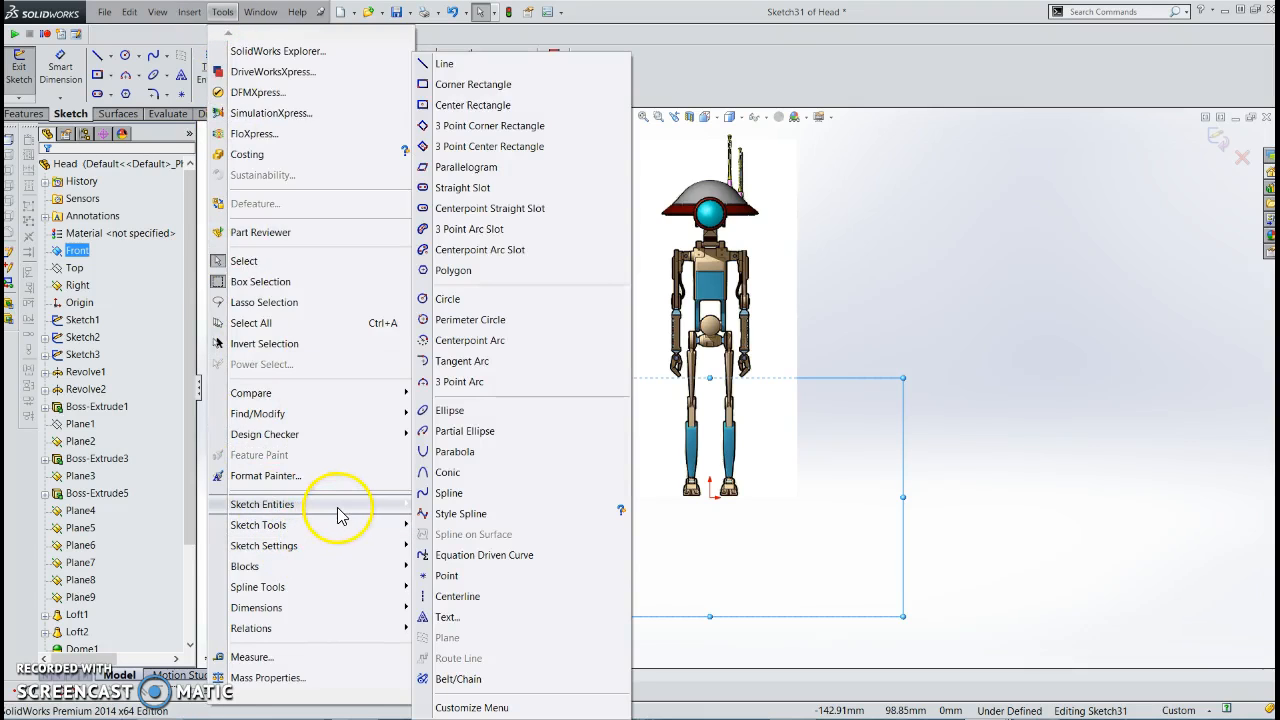
pyautogui.moveTo(350, 540)
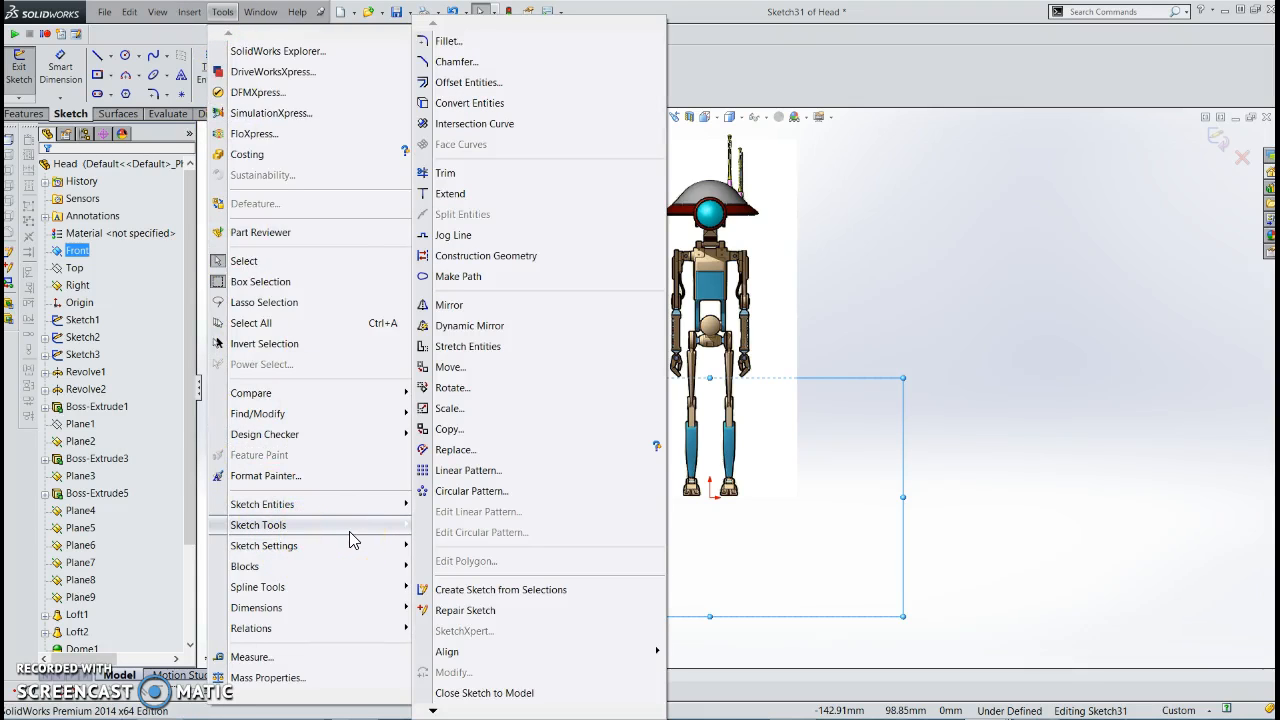
pyautogui.moveTo(433, 710)
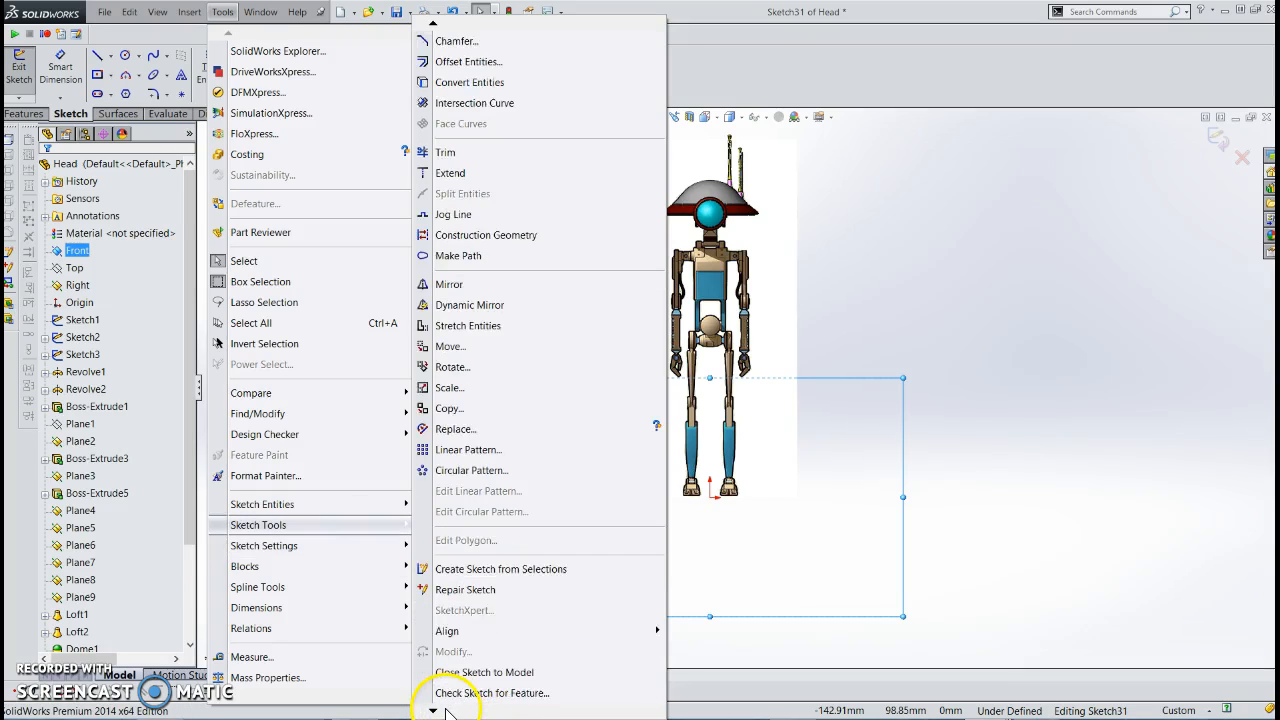
pyautogui.click(454, 645)
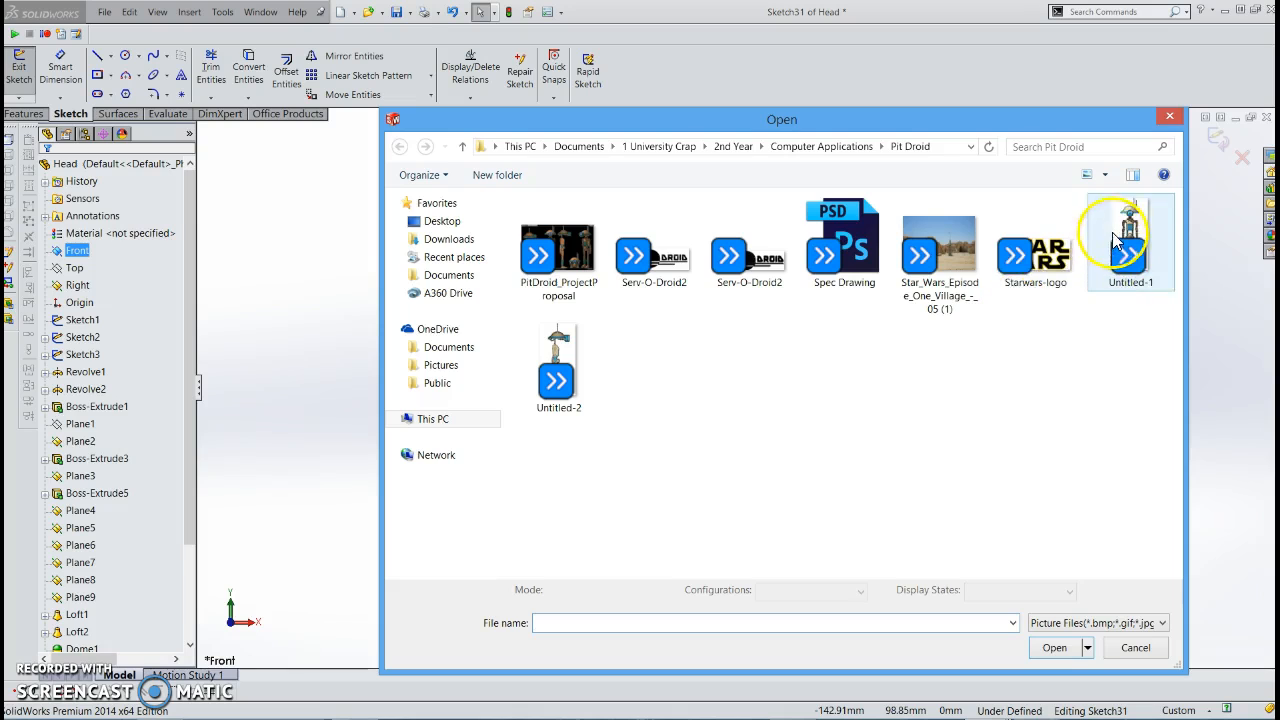
pyautogui.click(1124, 216)
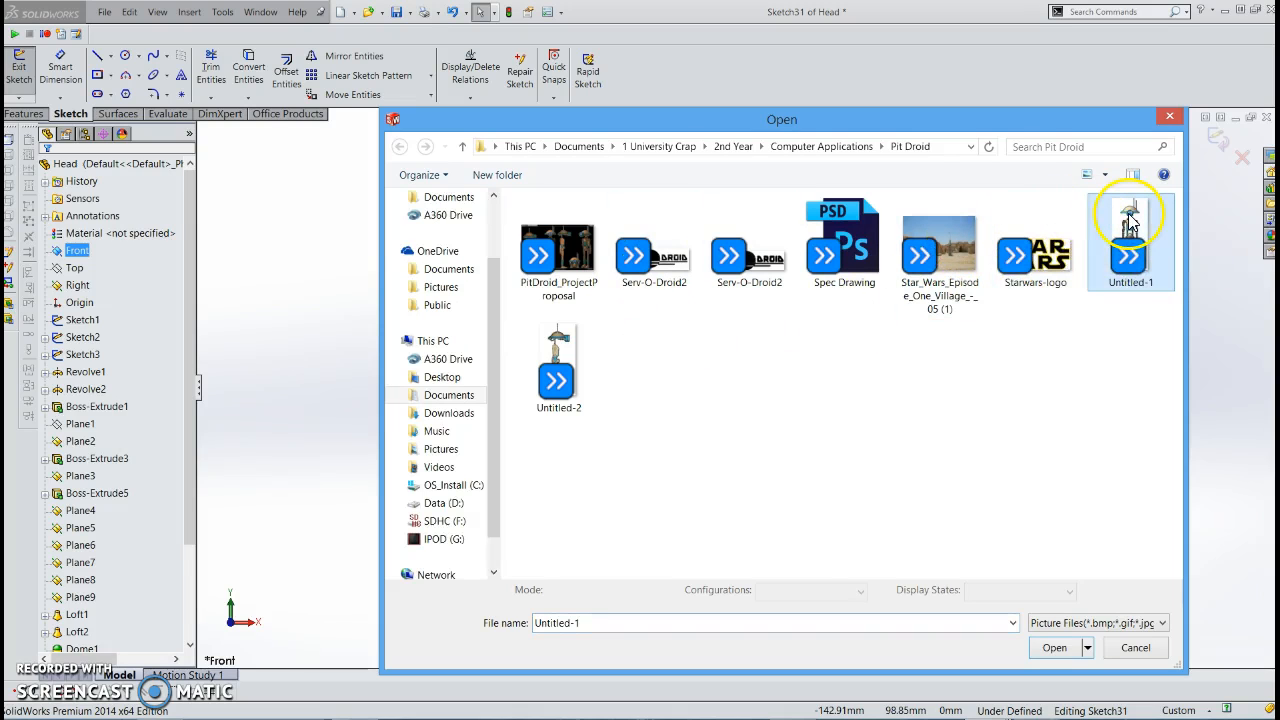
pyautogui.click(1056, 647)
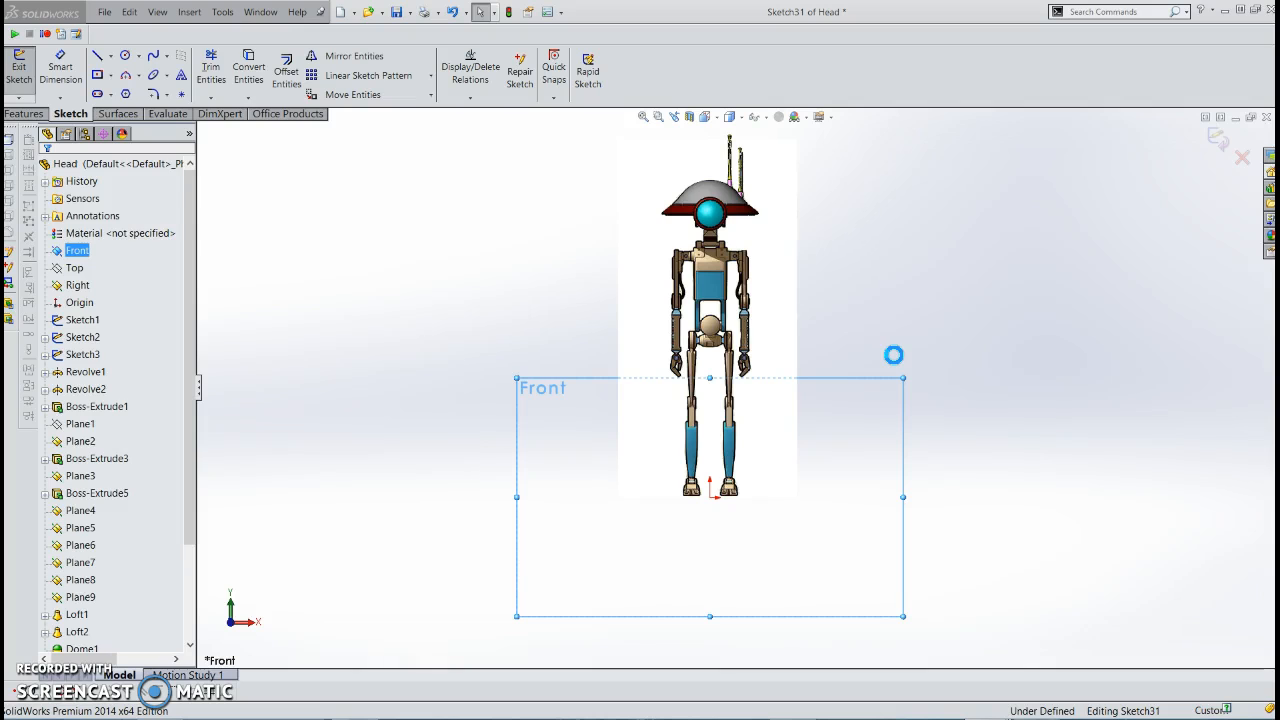
# Scale the front sketch picture down to 75 mm wide and 150 mm high with the aspect ratio locked
pyautogui.scroll(6, 911, 397)
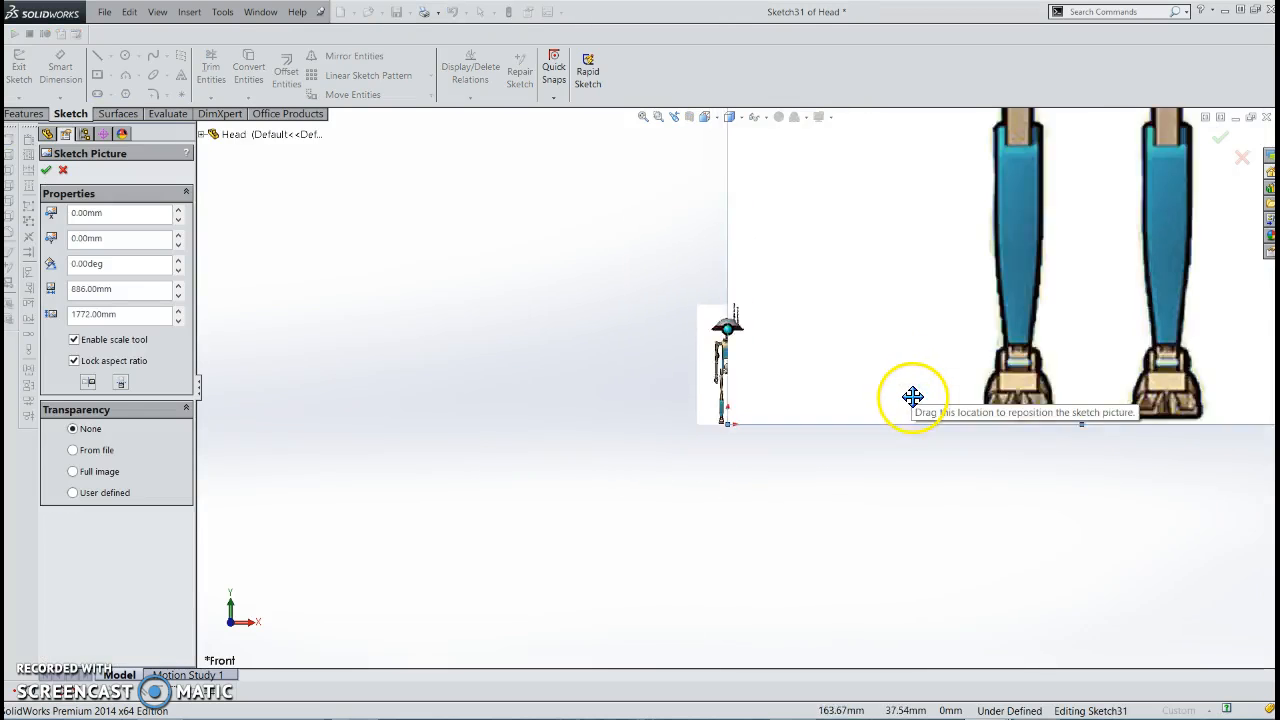
pyautogui.scroll(5, 912, 396)
pyautogui.scroll(6, 831, 392)
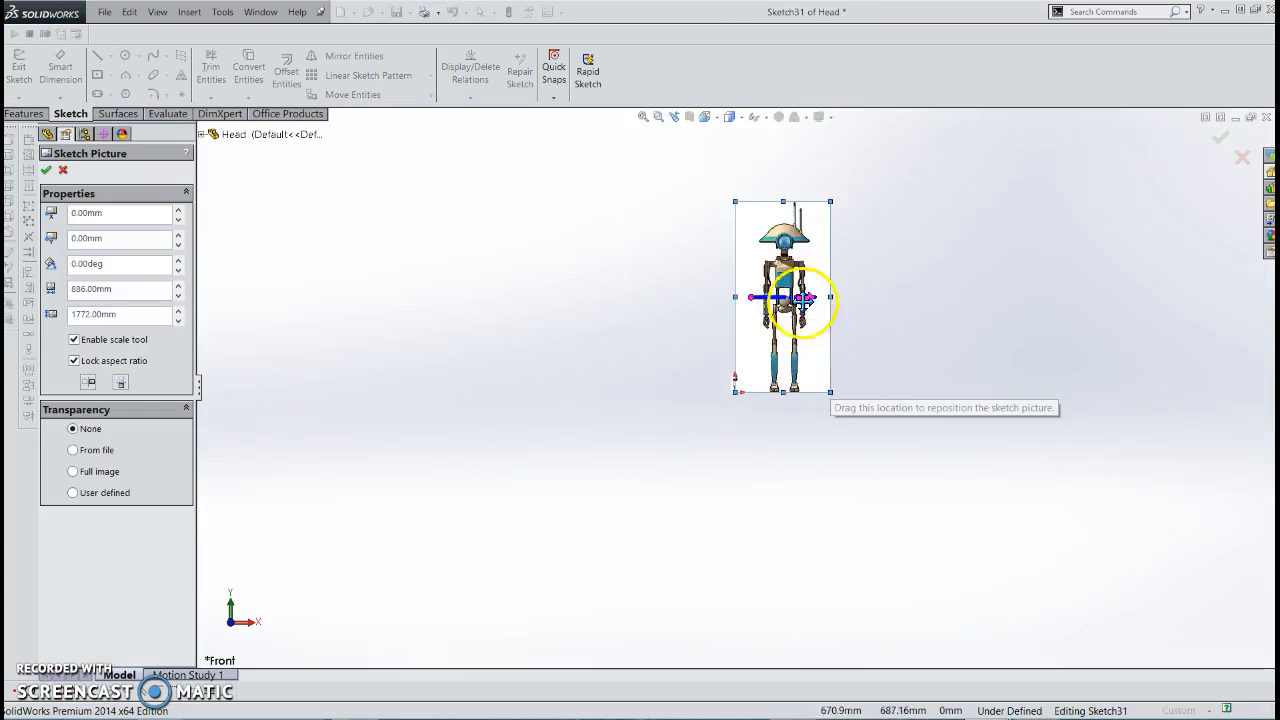
pyautogui.scroll(-4, 790, 236)
pyautogui.moveTo(854, 166)
pyautogui.mouseDown()
pyautogui.moveTo(690, 583)
pyautogui.moveTo(674, 594)
pyautogui.moveTo(674, 573)
pyautogui.mouseUp()
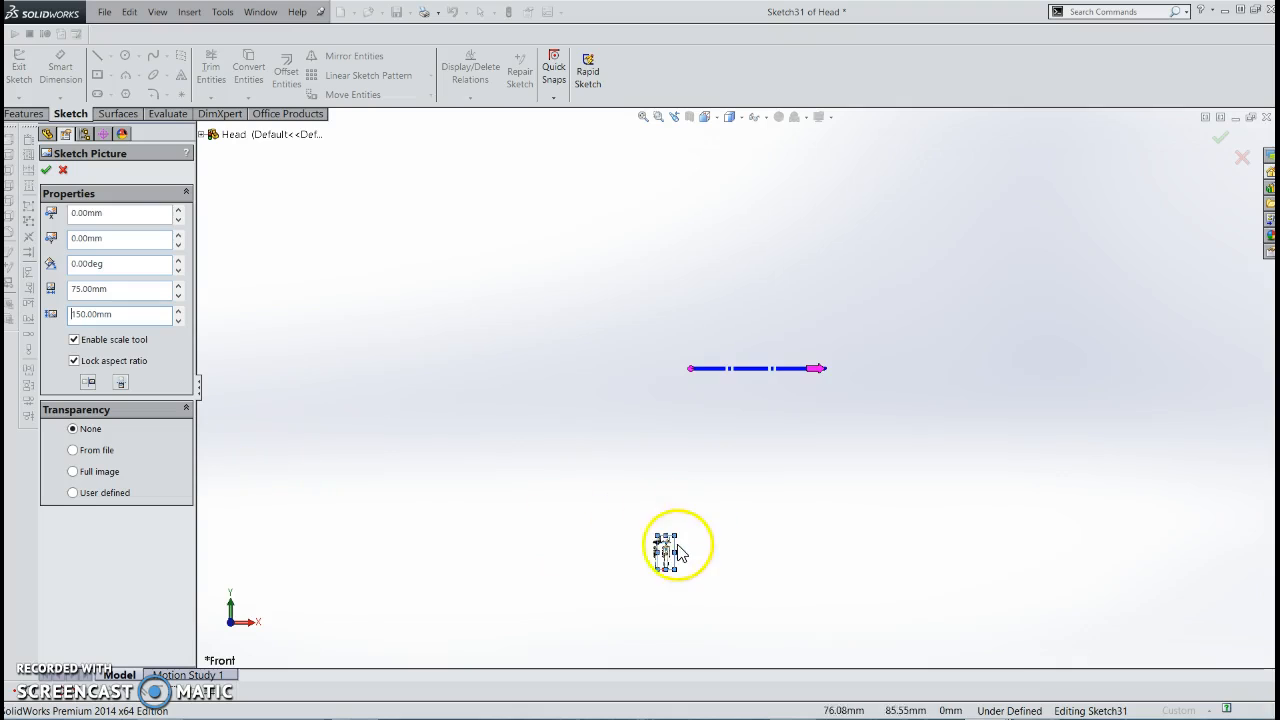
pyautogui.scroll(-10, 694, 486)
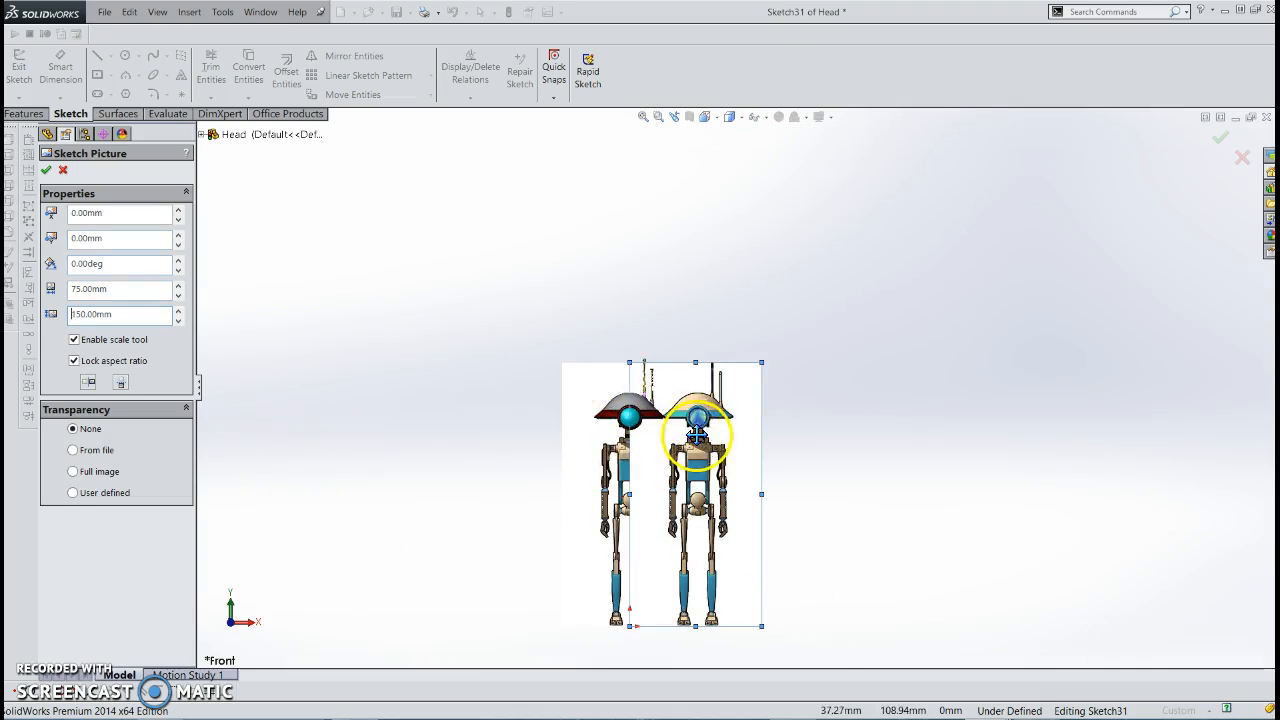
# Move the picture to about X -38.4 mm, Y -0.4 mm over the existing front reference picture, and cancel the picture insertion
pyautogui.scroll(-3, 690, 443)
pyautogui.scroll(3, 686, 380)
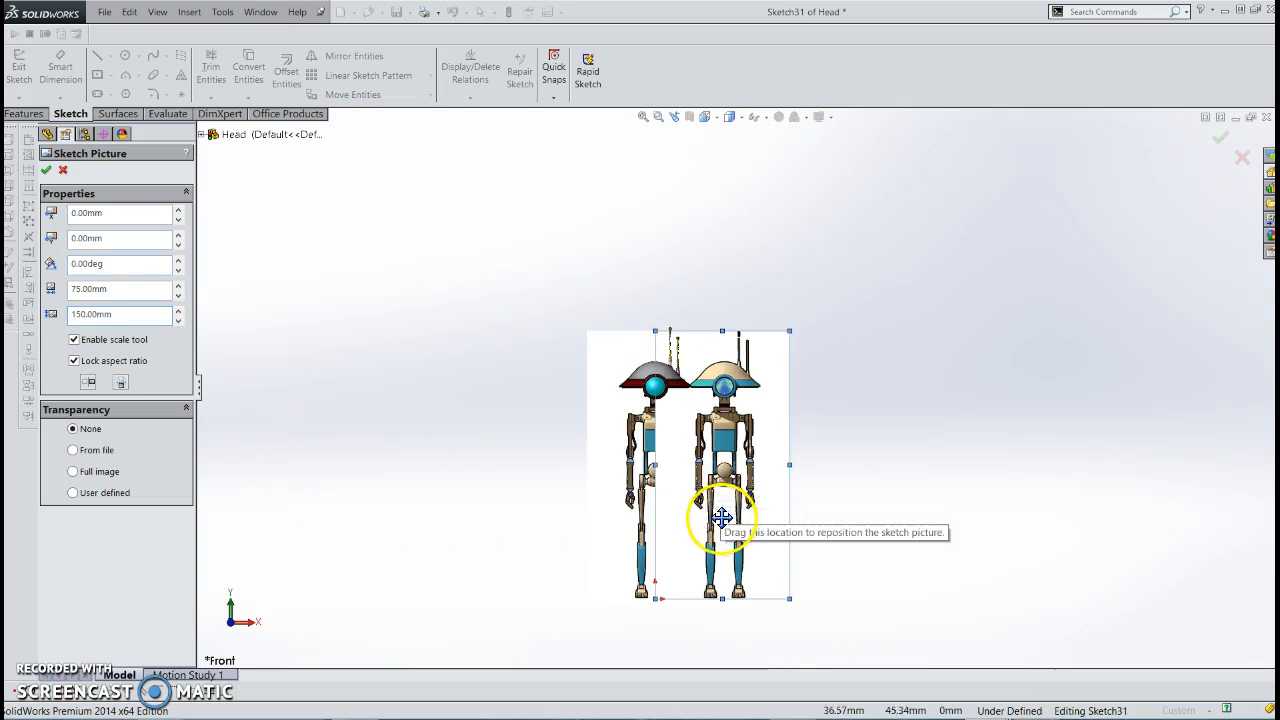
pyautogui.moveTo(714, 488)
pyautogui.mouseDown()
pyautogui.moveTo(627, 503)
pyautogui.moveTo(623, 429)
pyautogui.moveTo(657, 500)
pyautogui.moveTo(661, 486)
pyautogui.mouseUp()
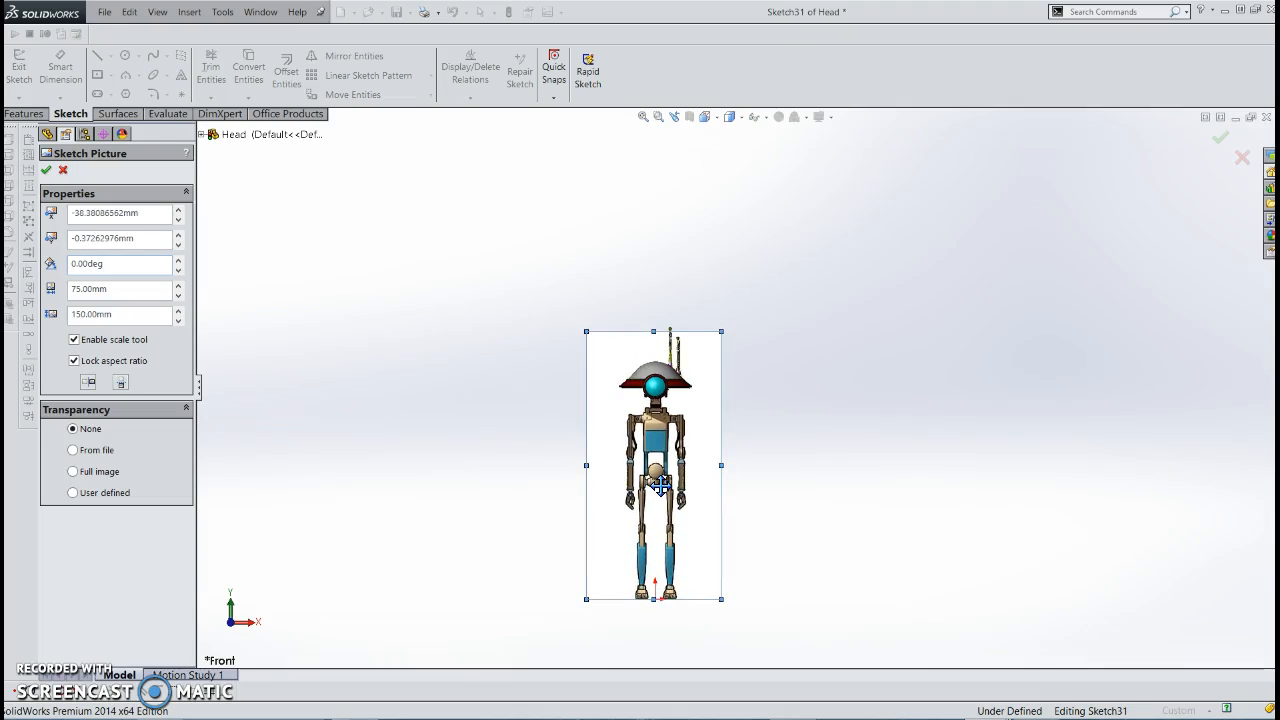
pyautogui.click(63, 170)
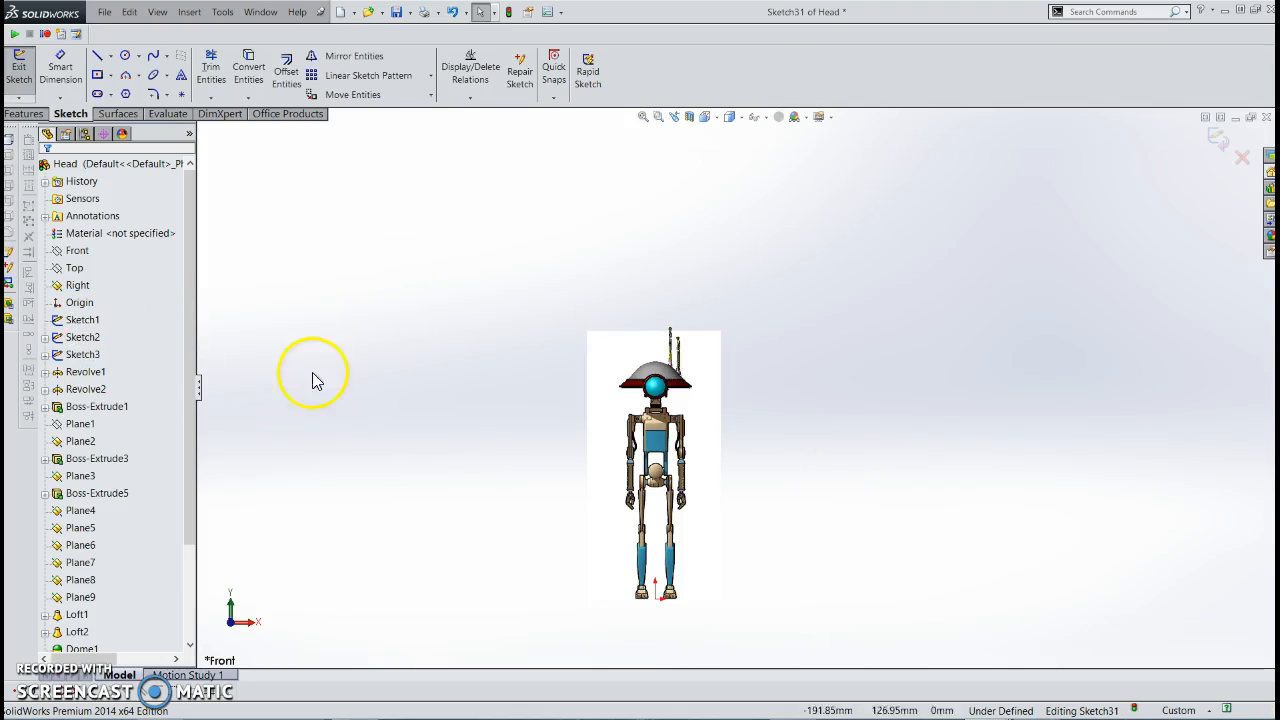
# Exit the Front plane sketch and start a new sketch on the Right plane, oriented to the Right view
pyautogui.moveTo(757, 434); pyautogui.dragTo(872, 447, button='middle')
pyautogui.scroll(2, 1112, 450)
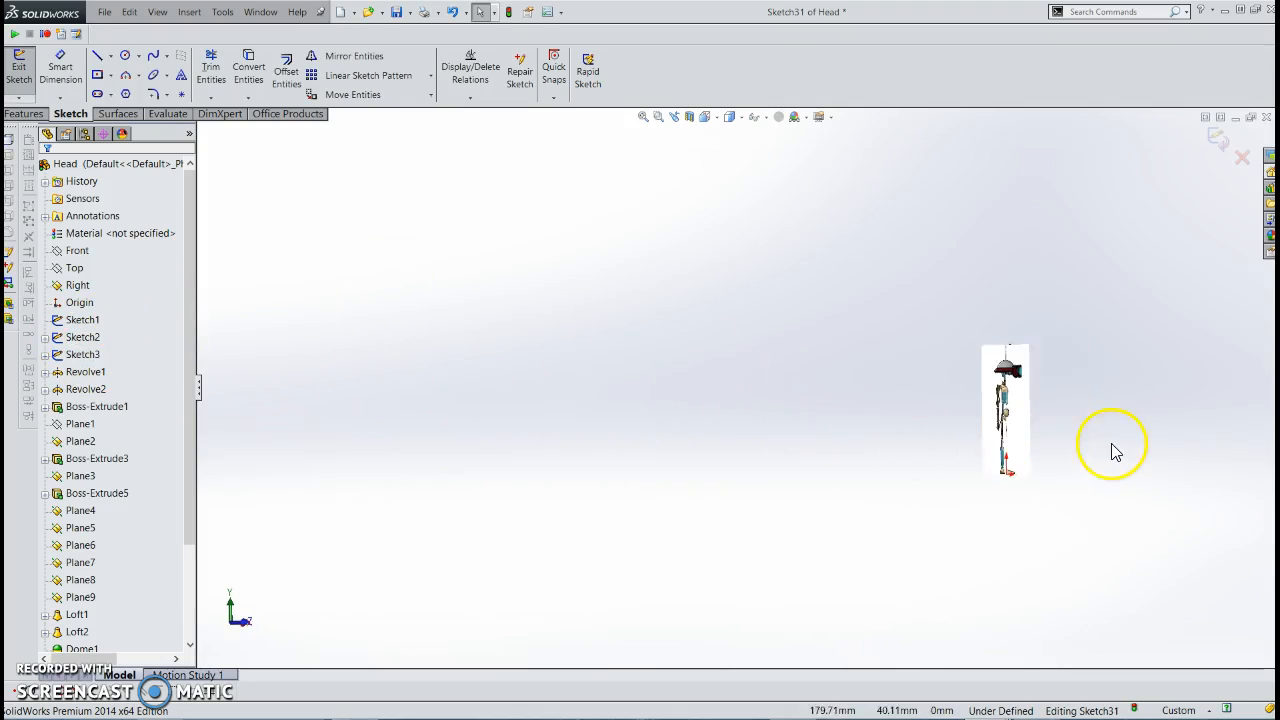
pyautogui.click(77, 285)
pyautogui.click(508, 12)
pyautogui.click(80, 356)
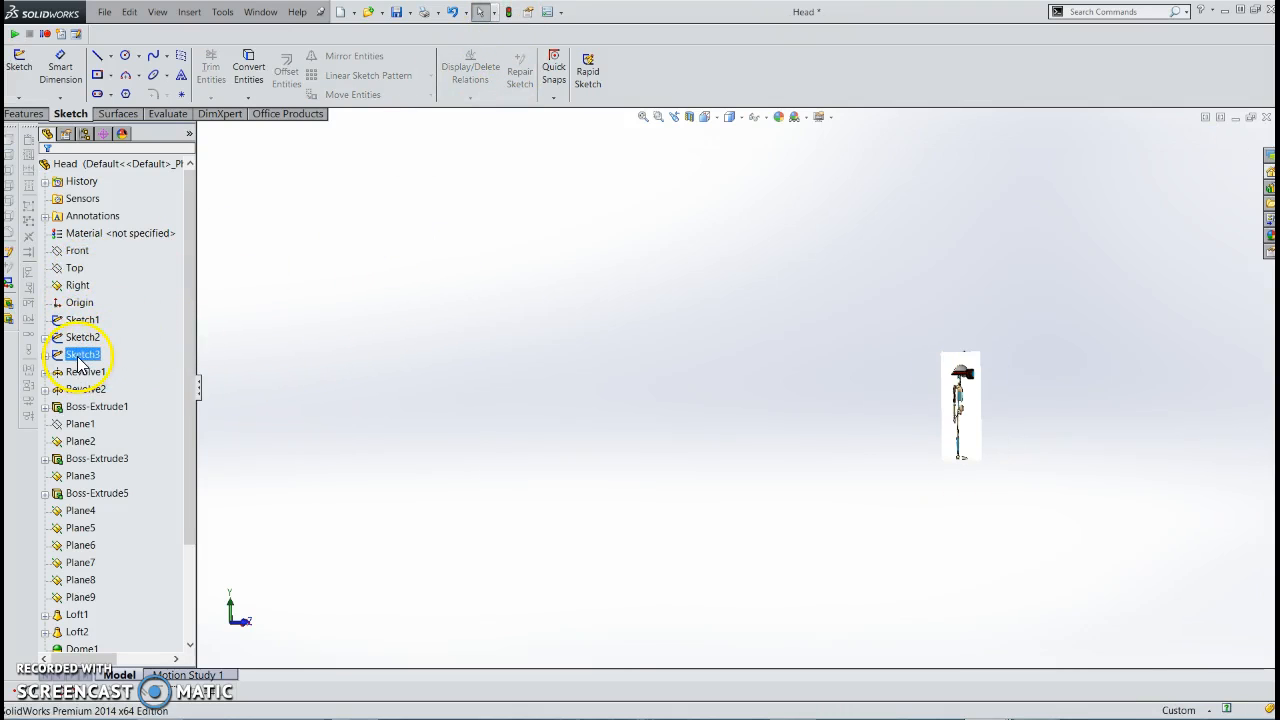
pyautogui.click(320, 335)
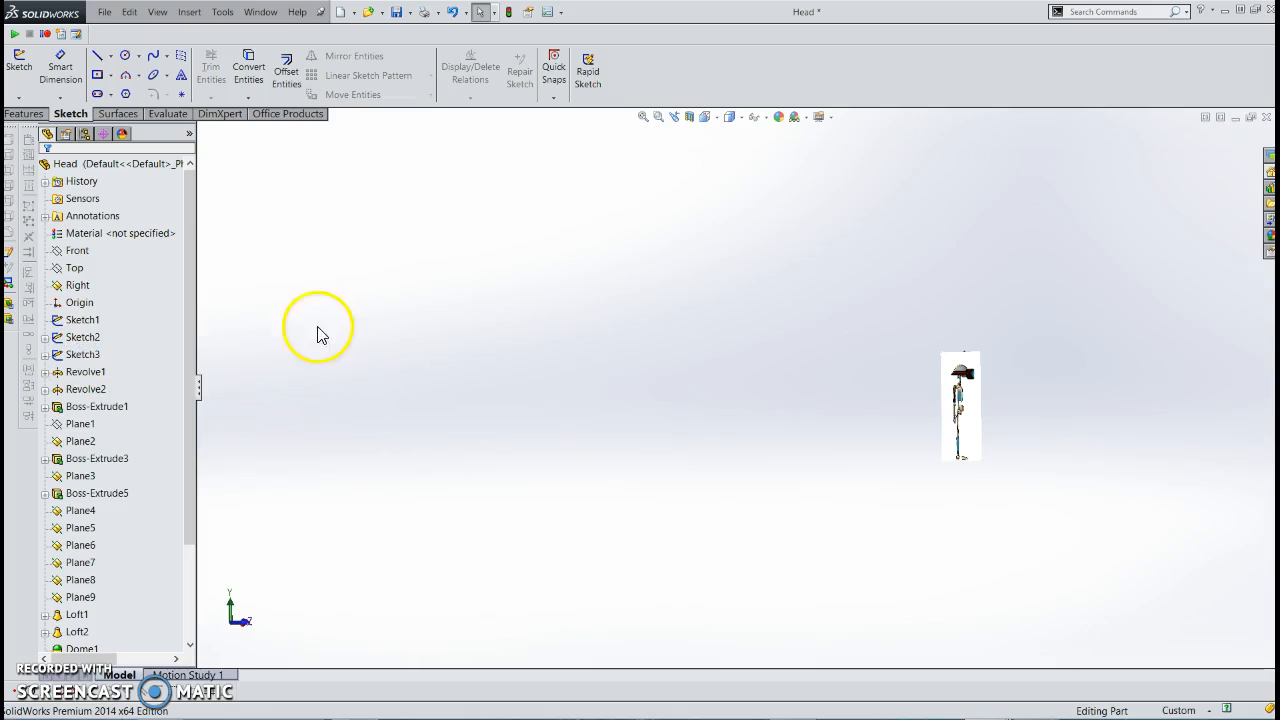
pyautogui.click(80, 264)
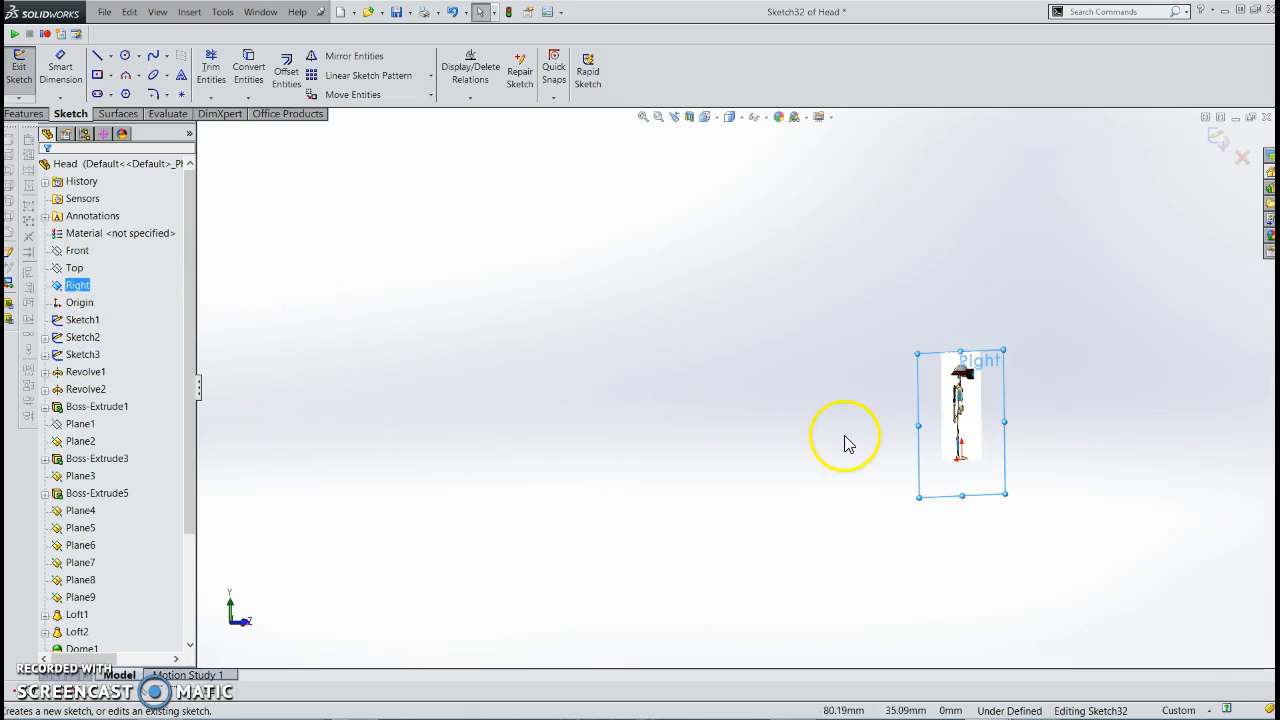
pyautogui.press('space')
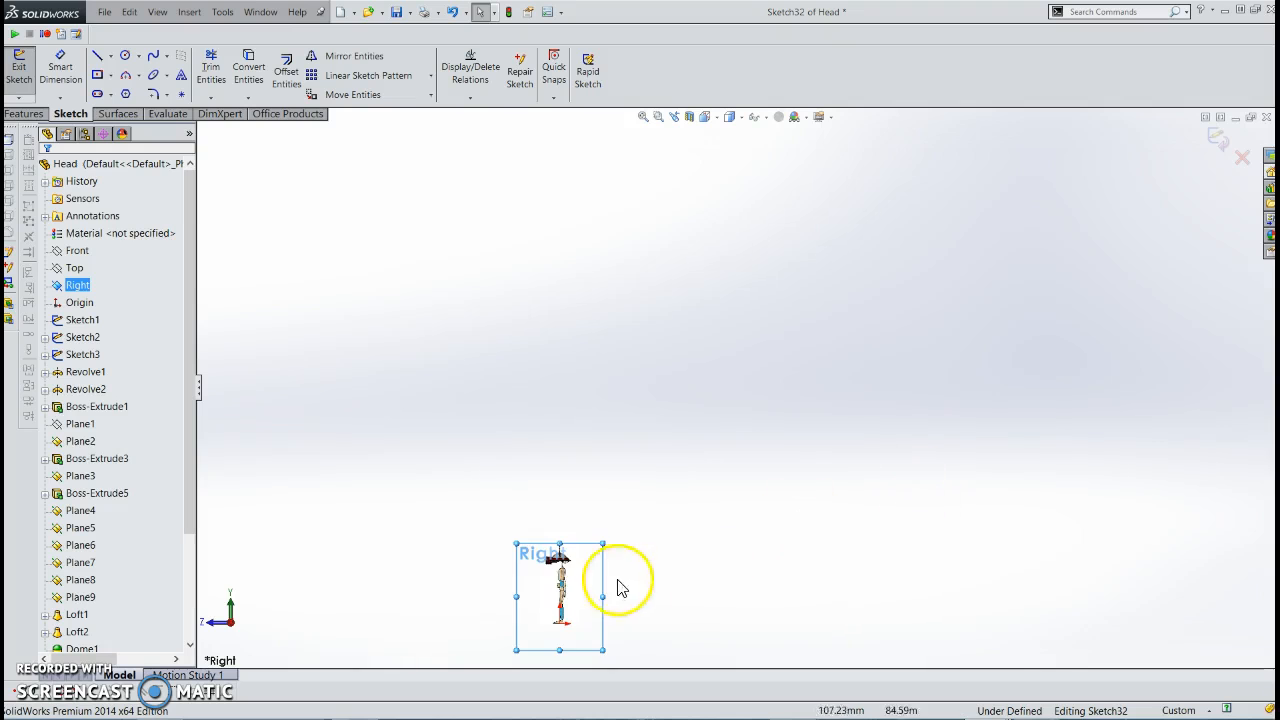
pyautogui.scroll(-6, 614, 586)
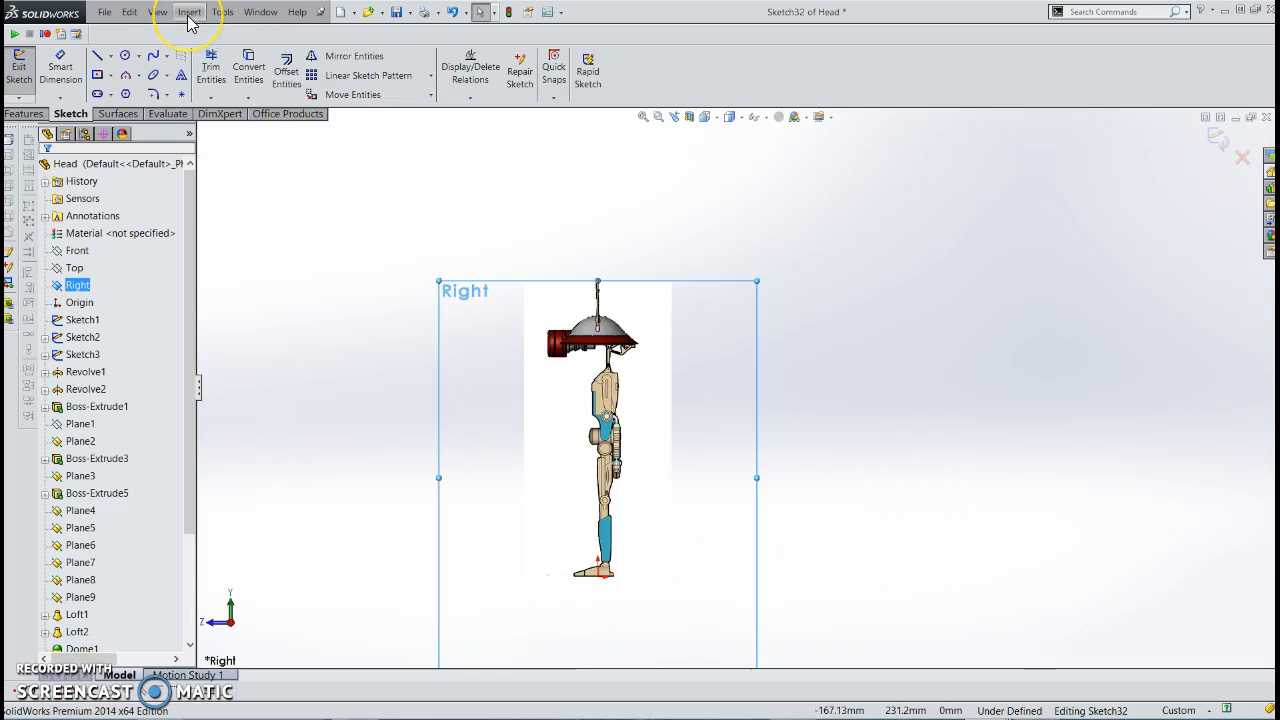
# Insert the image file Untitled-2 as a sketch picture in the Right plane sketch
pyautogui.click(189, 13)
pyautogui.click(221, 13)
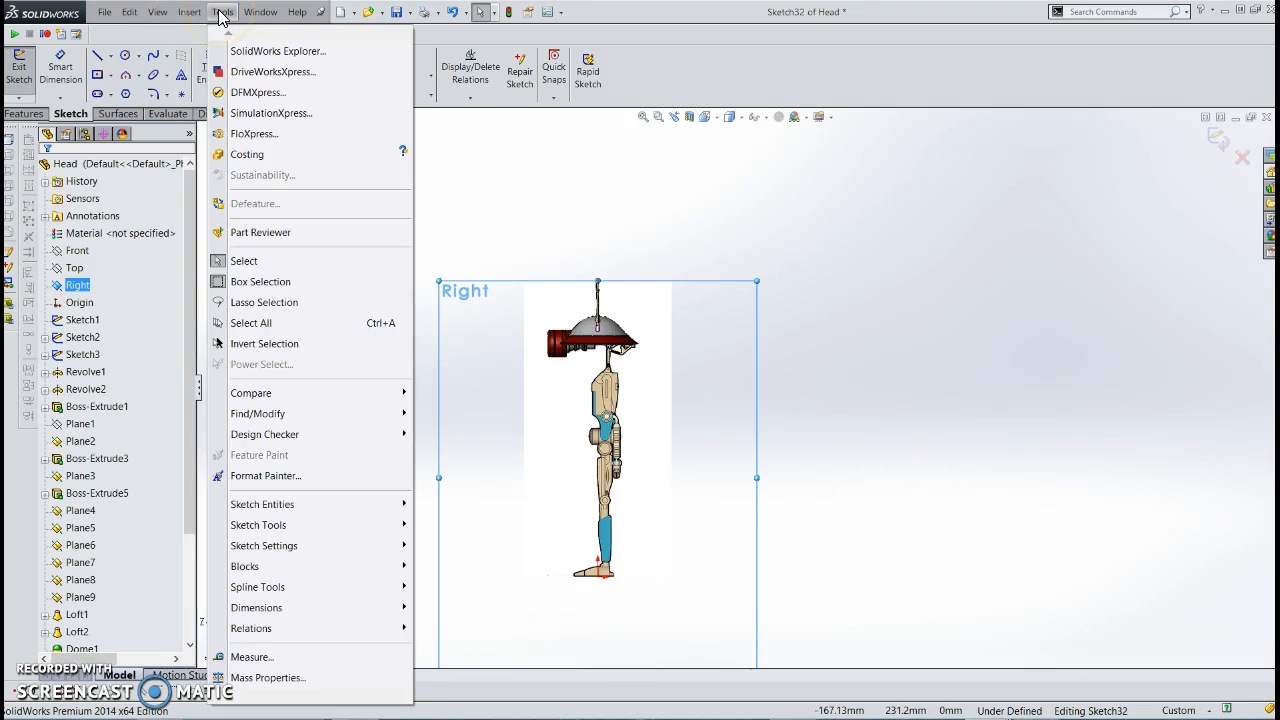
pyautogui.click(365, 526)
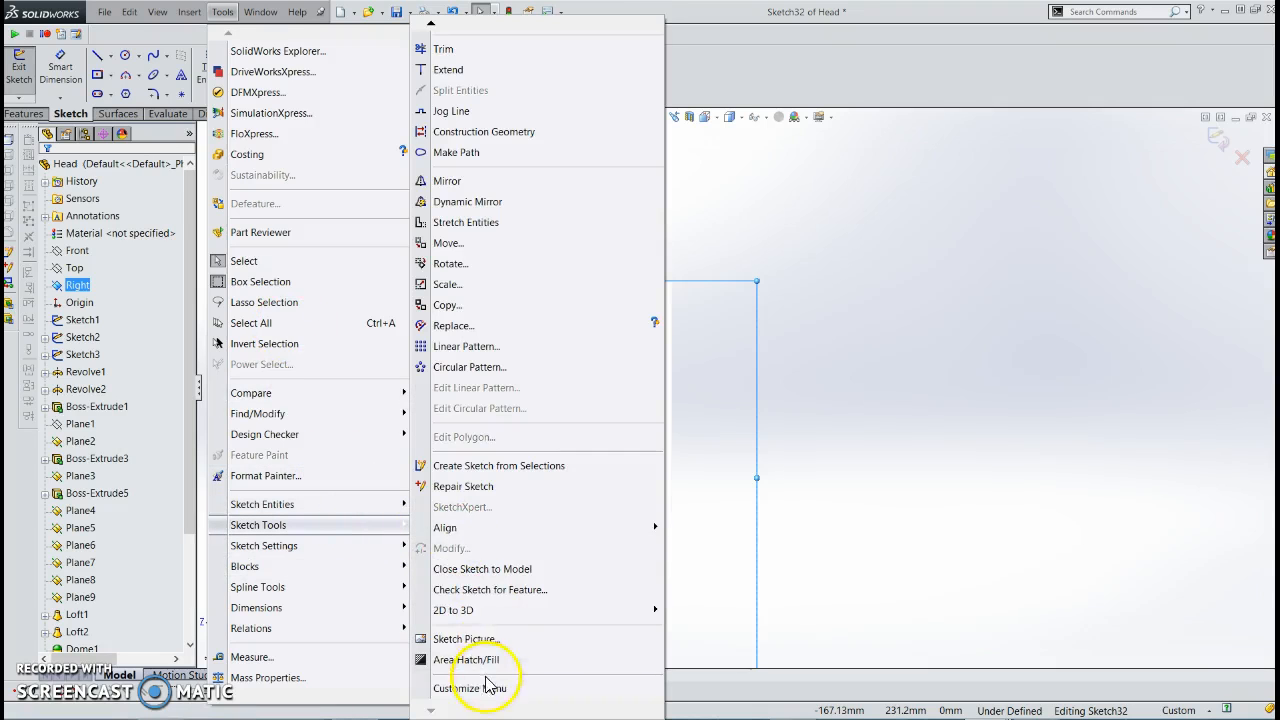
pyautogui.click(477, 648)
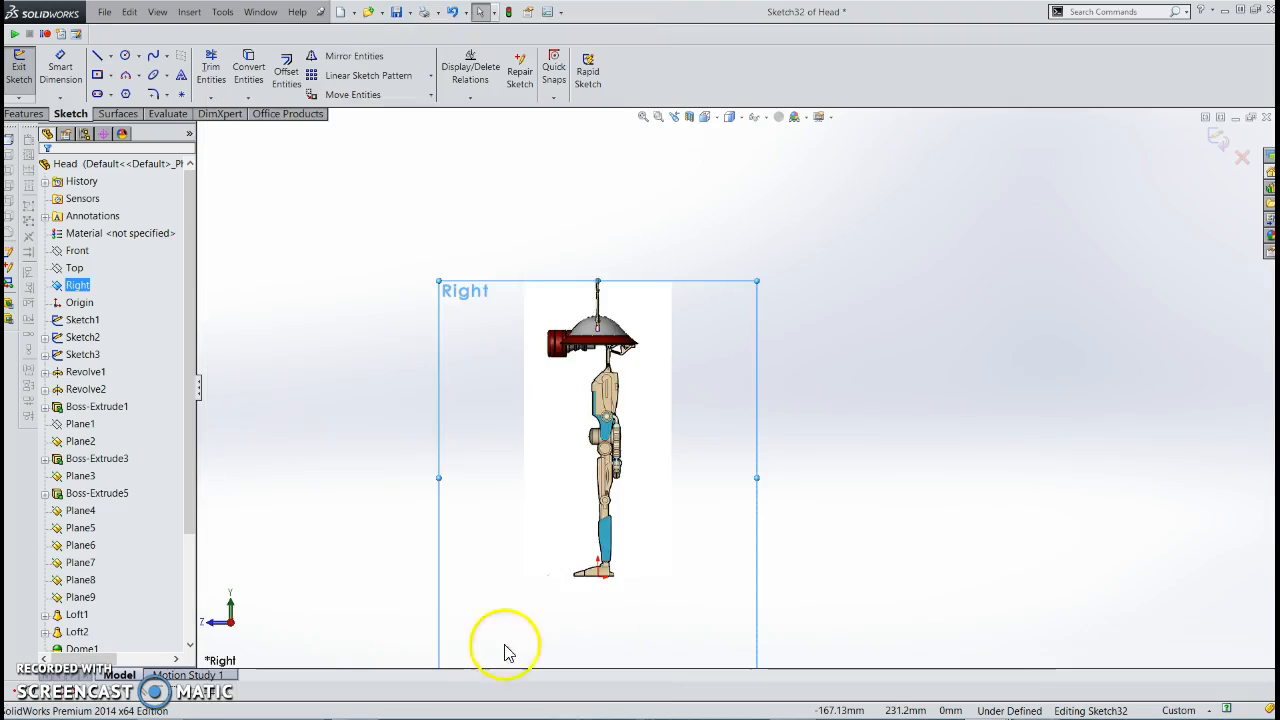
pyautogui.click(571, 347)
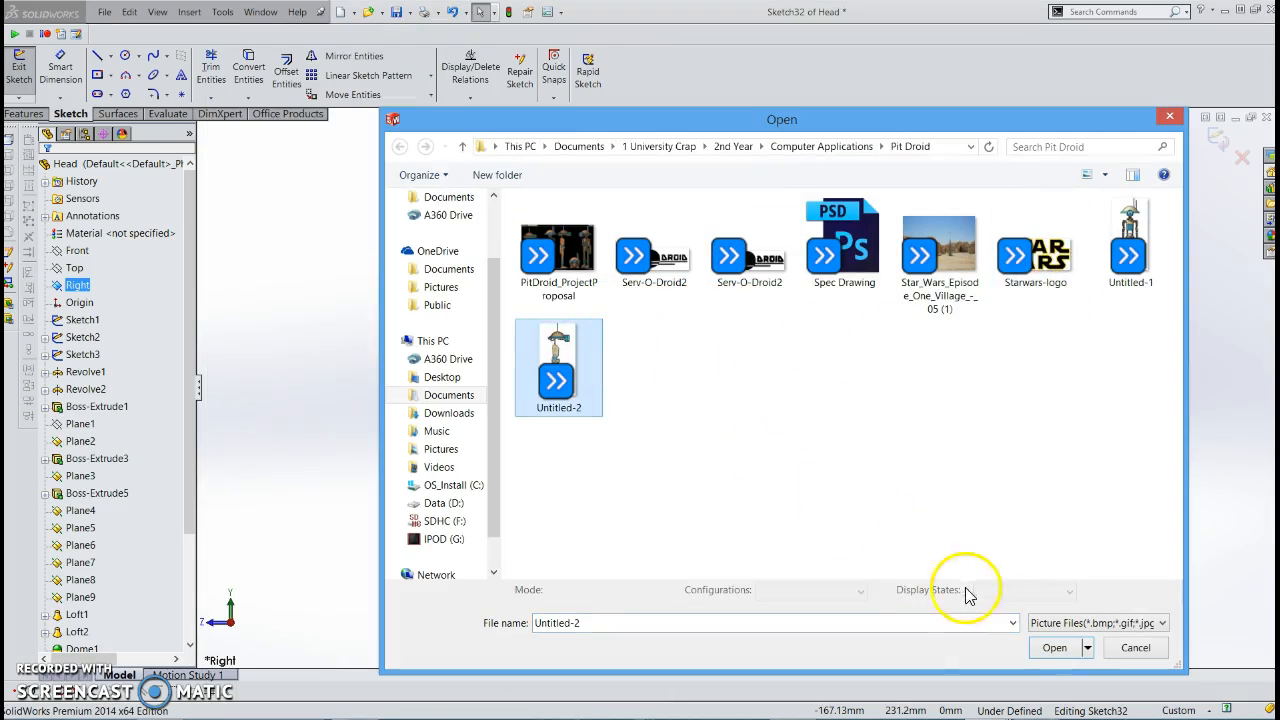
pyautogui.click(1045, 648)
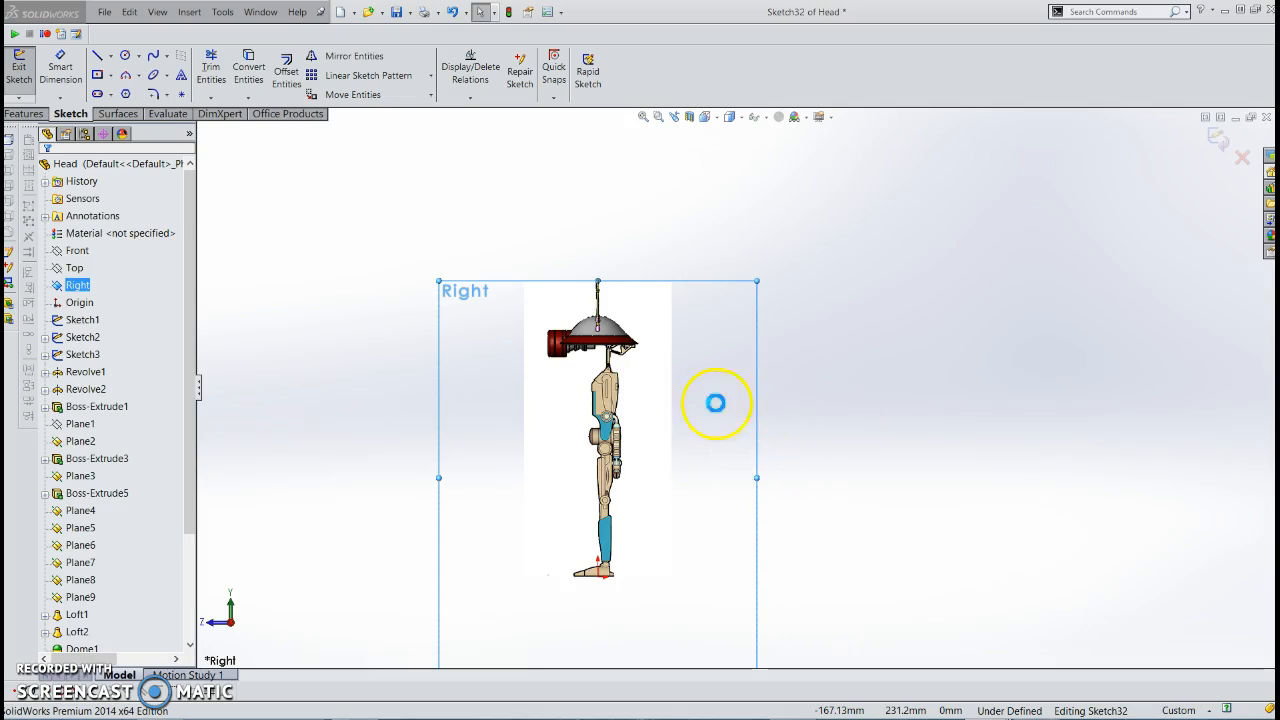
pyautogui.scroll(8, 869, 526)
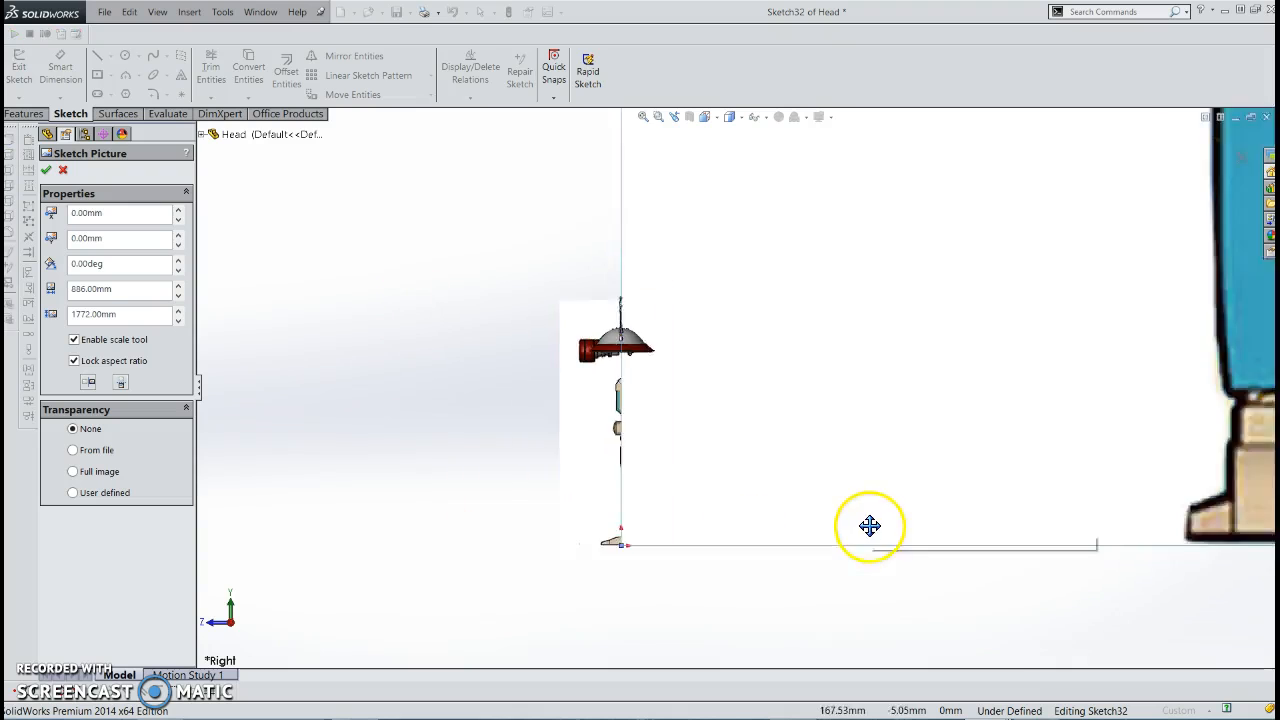
# Scale the side sketch picture down to about 469 mm wide and 939 mm high, and flip it both horizontally and vertically
pyautogui.scroll(5, 900, 437)
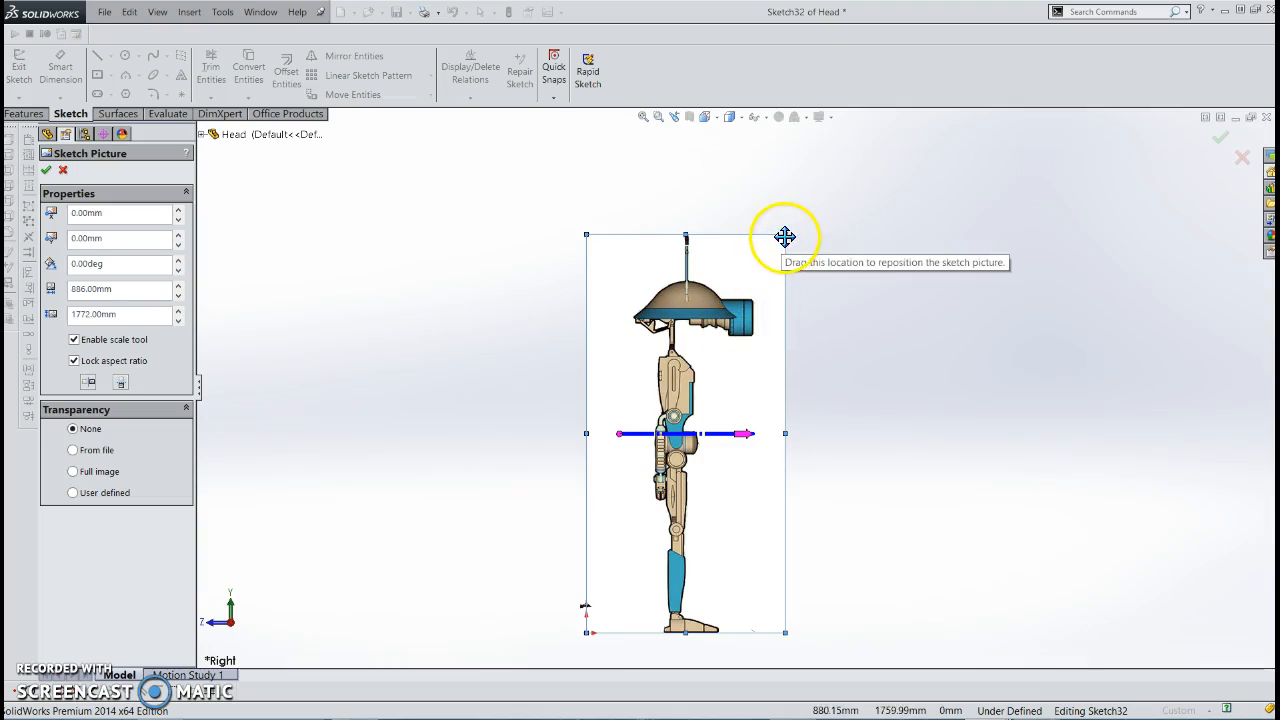
pyautogui.moveTo(786, 235)
pyautogui.mouseDown()
pyautogui.moveTo(668, 442)
pyautogui.moveTo(692, 421)
pyautogui.mouseUp()
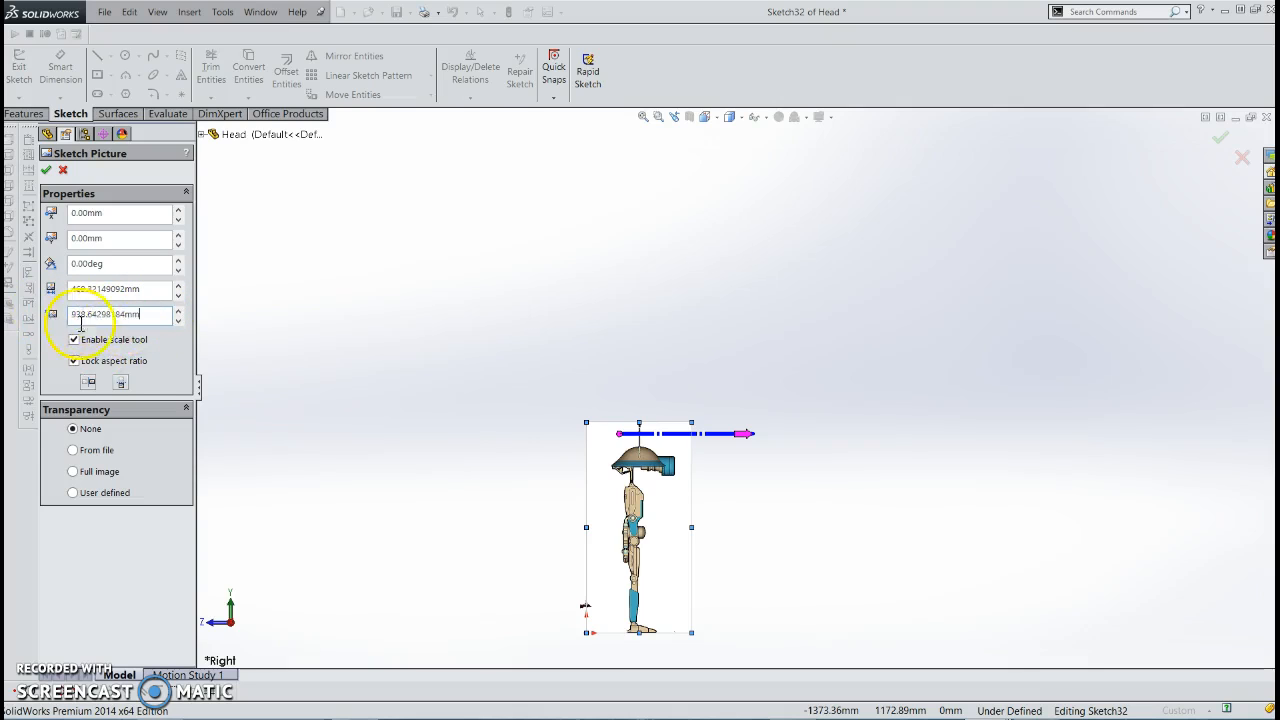
pyautogui.click(92, 385)
pyautogui.click(92, 385)
pyautogui.click(90, 384)
pyautogui.click(90, 384)
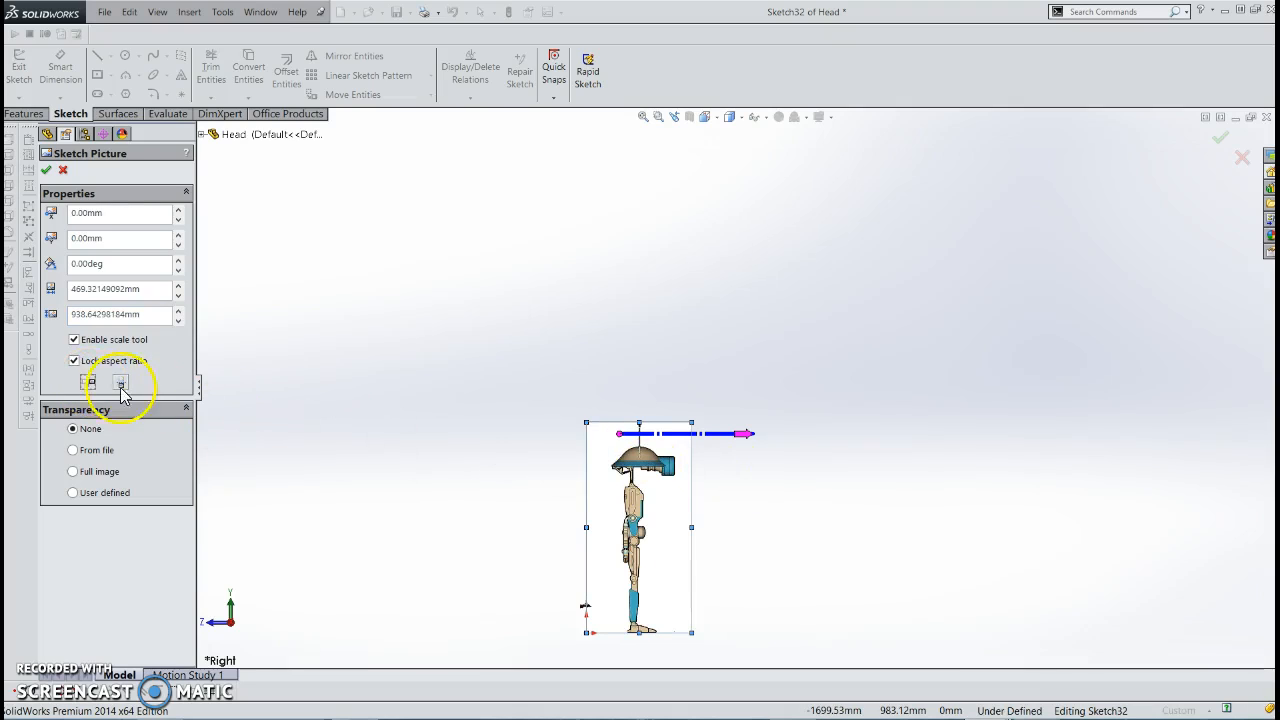
pyautogui.click(88, 381)
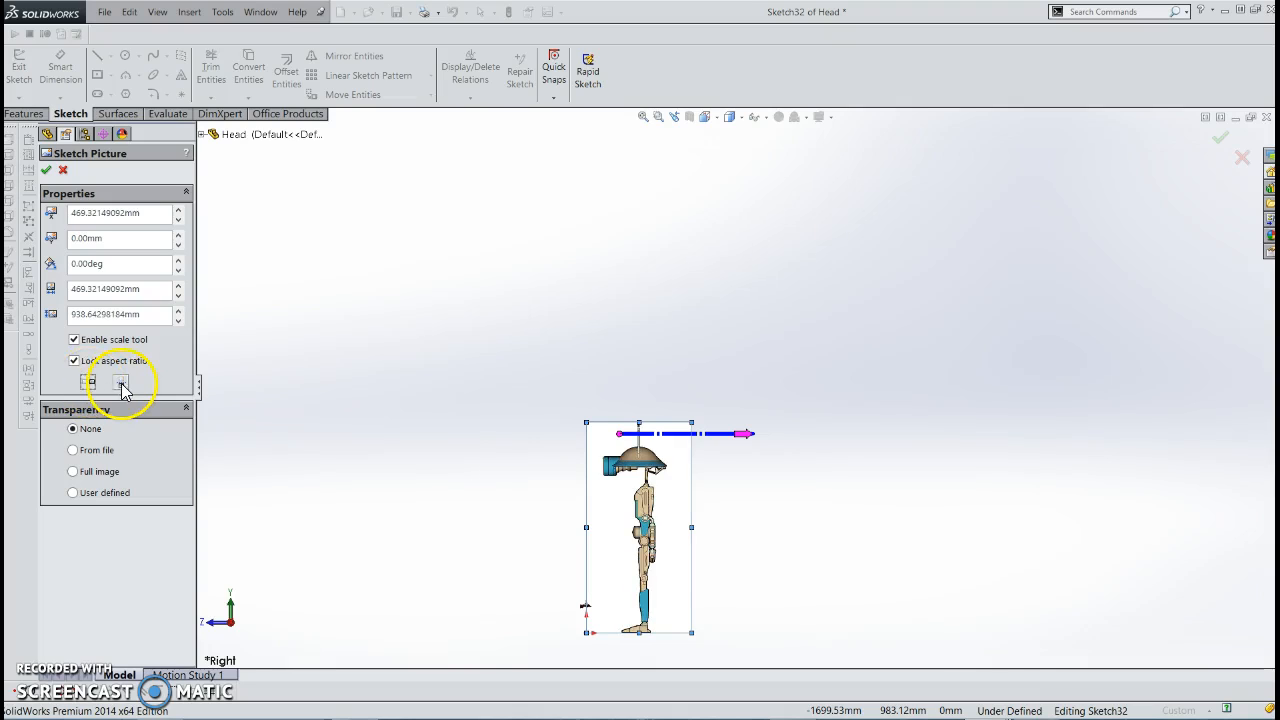
pyautogui.click(121, 382)
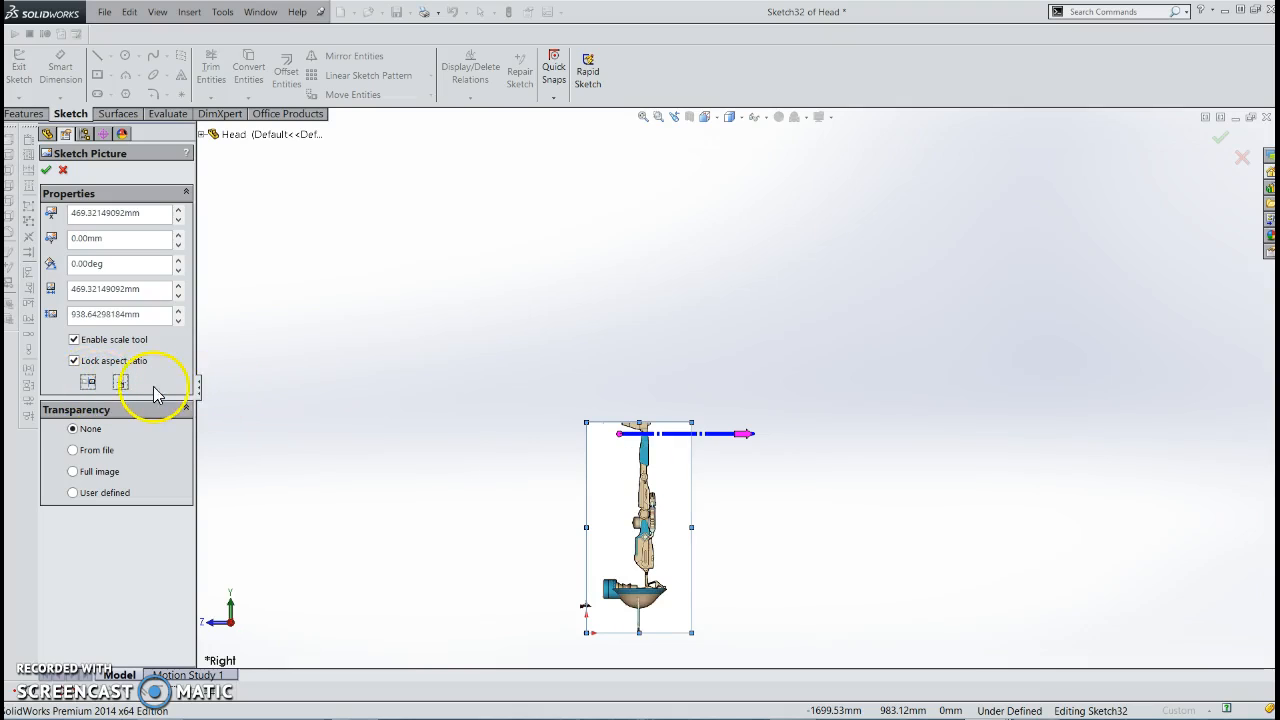
pyautogui.click(63, 170)
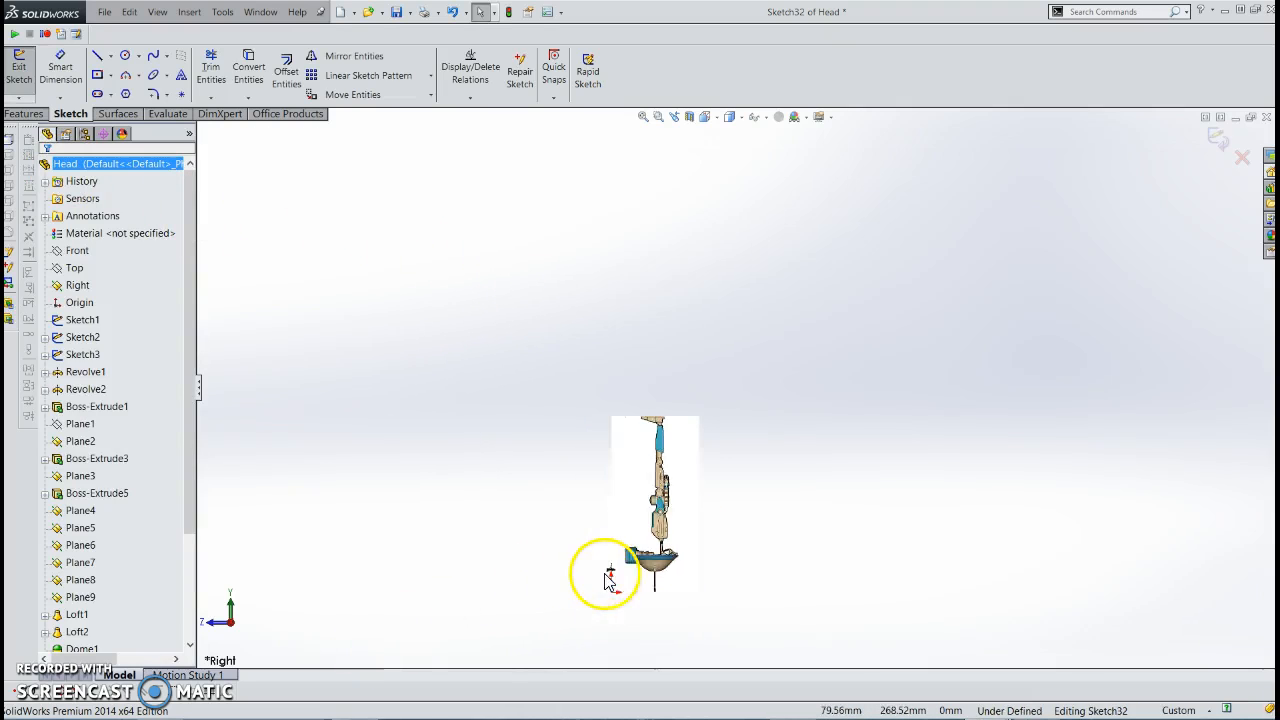
# Examine the flipped side picture's size and position relative to the head model and existing reference pictures, from the side and at an angle
pyautogui.scroll(-5, 708, 430)
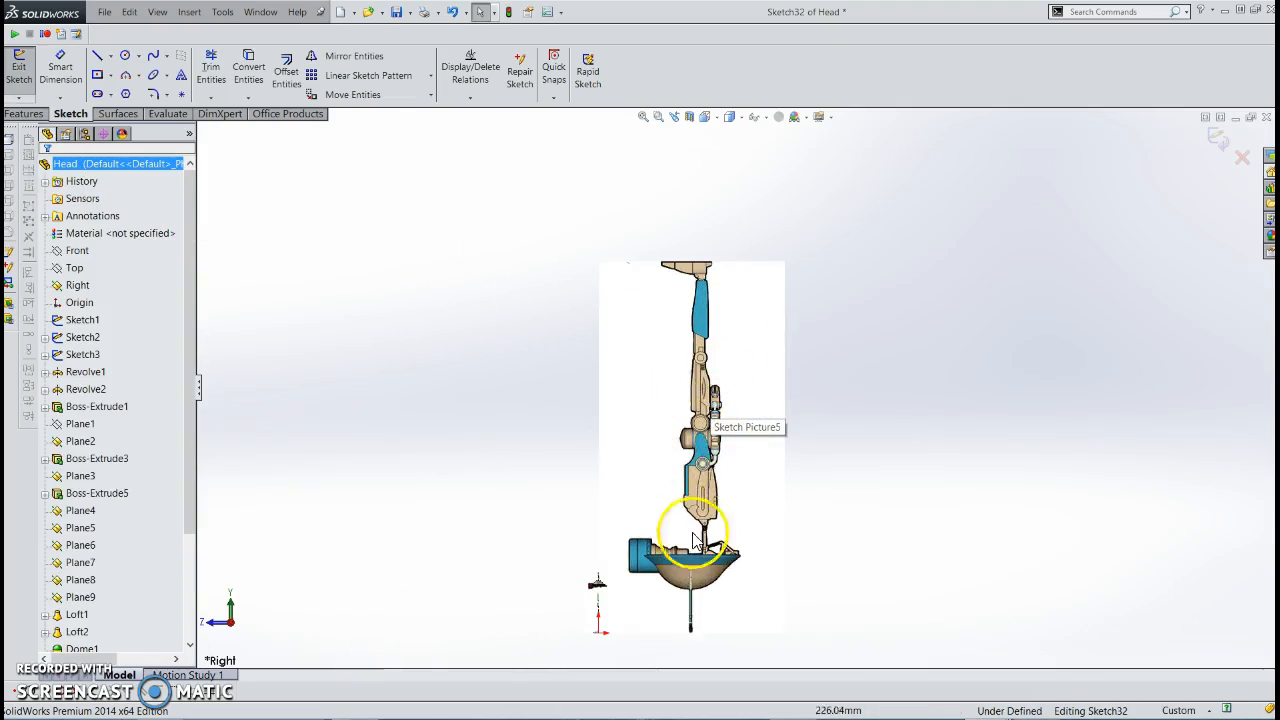
pyautogui.scroll(-8, 646, 563)
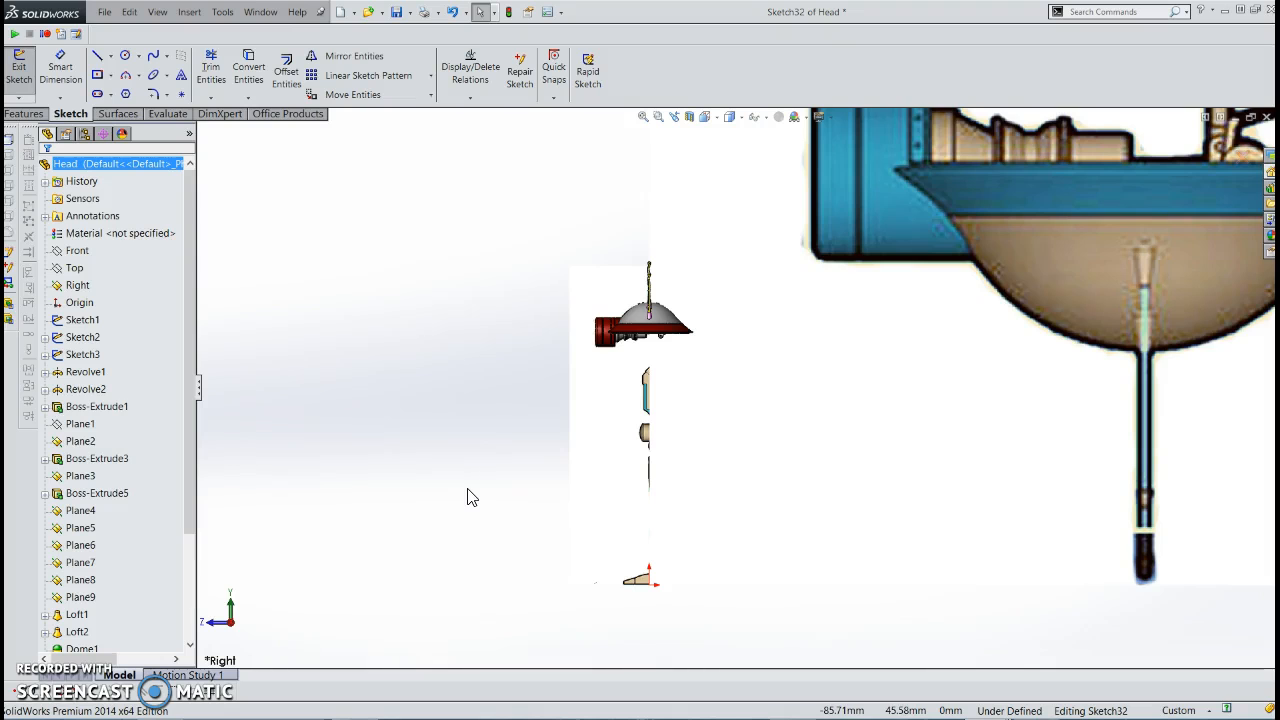
pyautogui.scroll(6, 914, 400)
pyautogui.moveTo(912, 400)
pyautogui.mouseDown(button='middle')
pyautogui.moveTo(826, 306)
pyautogui.moveTo(857, 303)
pyautogui.moveTo(894, 326)
pyautogui.moveTo(771, 350)
pyautogui.mouseUp(button='middle')
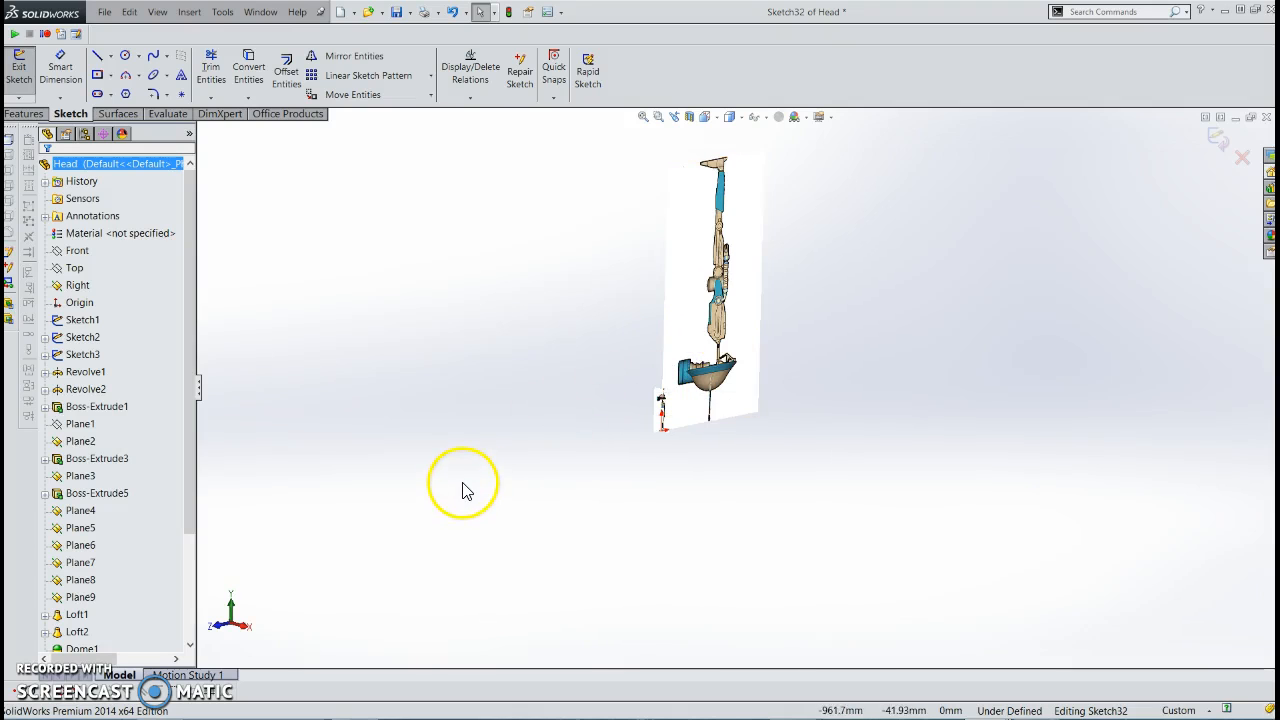
pyautogui.scroll(3, 680, 338)
pyautogui.scroll(-4, 750, 350)
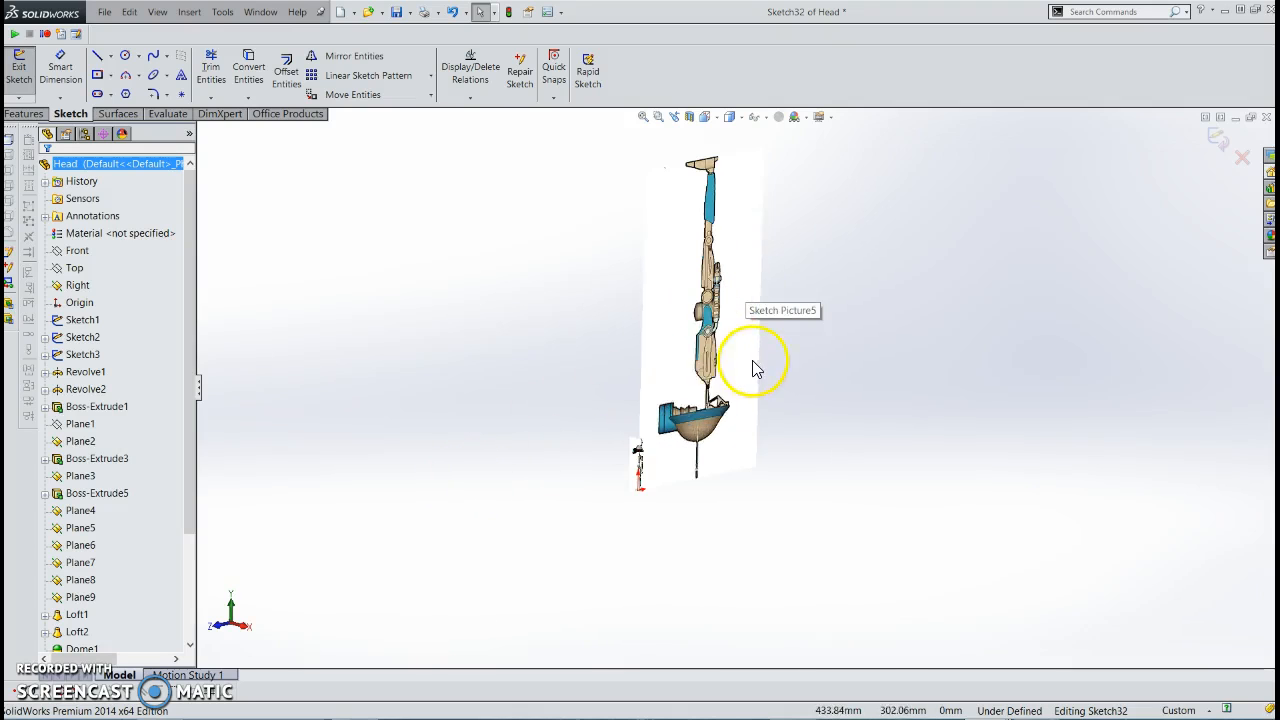
pyautogui.scroll(-2, 686, 415)
pyautogui.scroll(4, 684, 300)
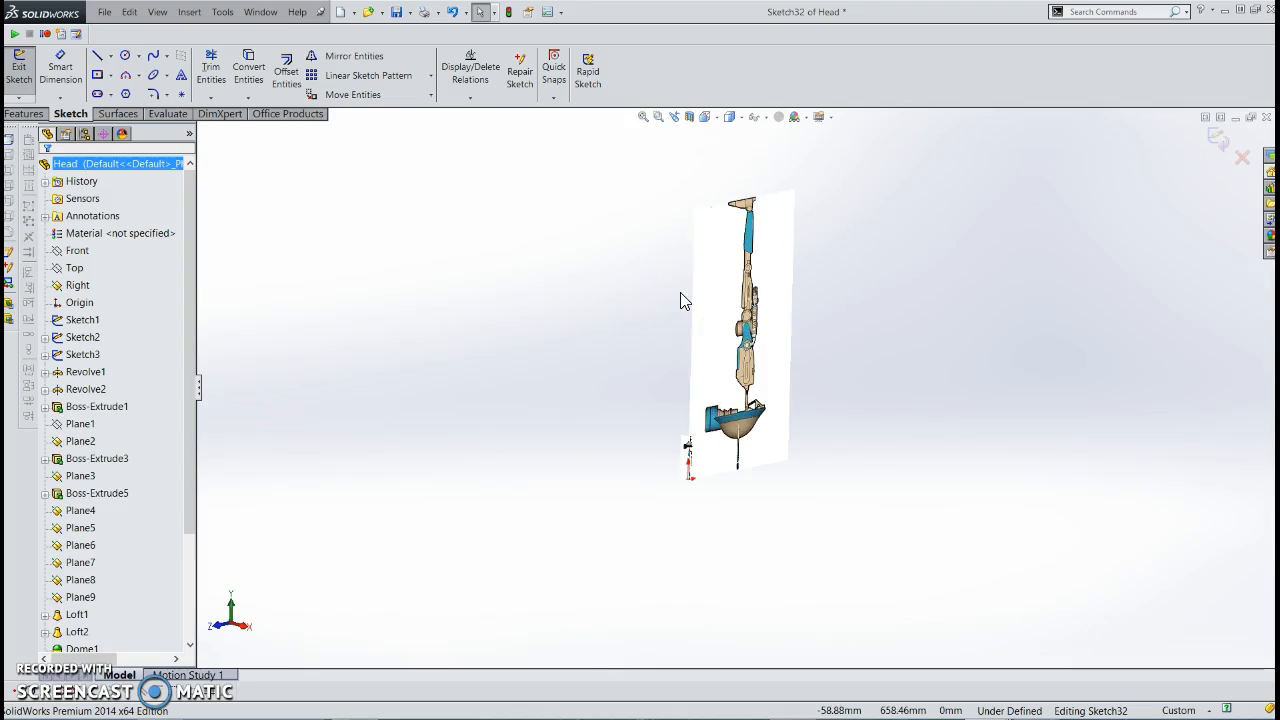
pyautogui.moveTo(69, 704)
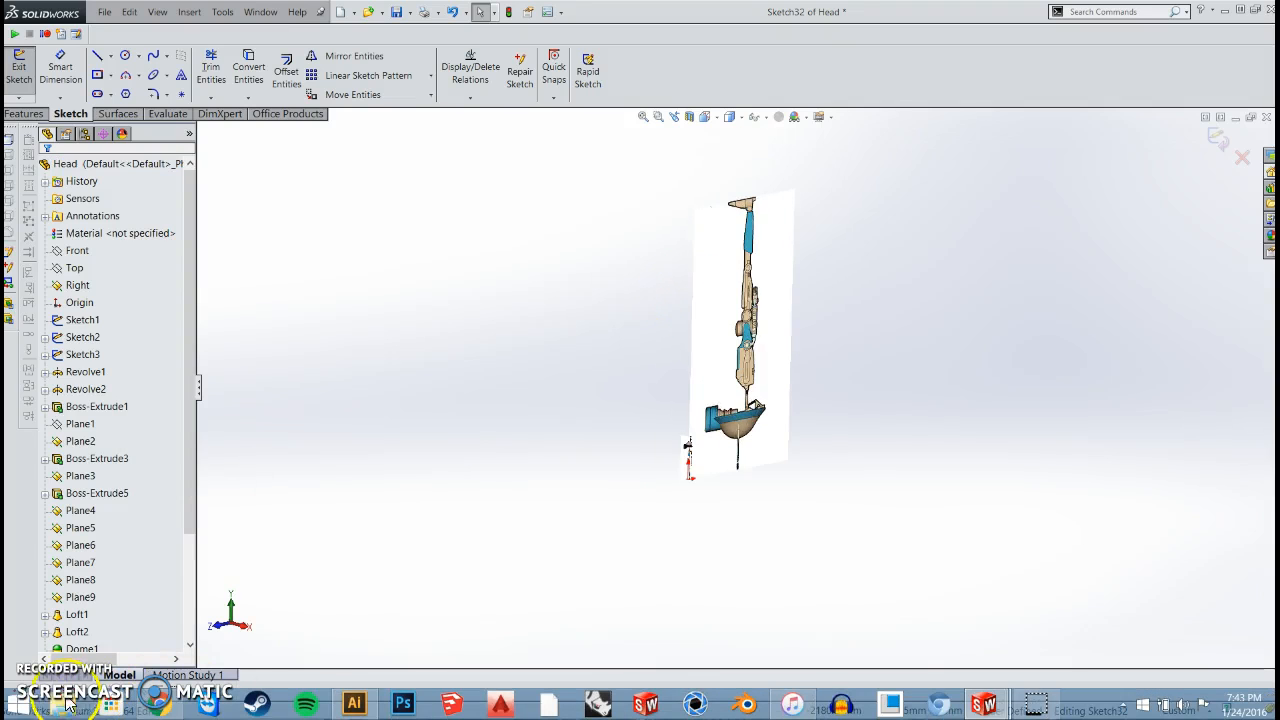